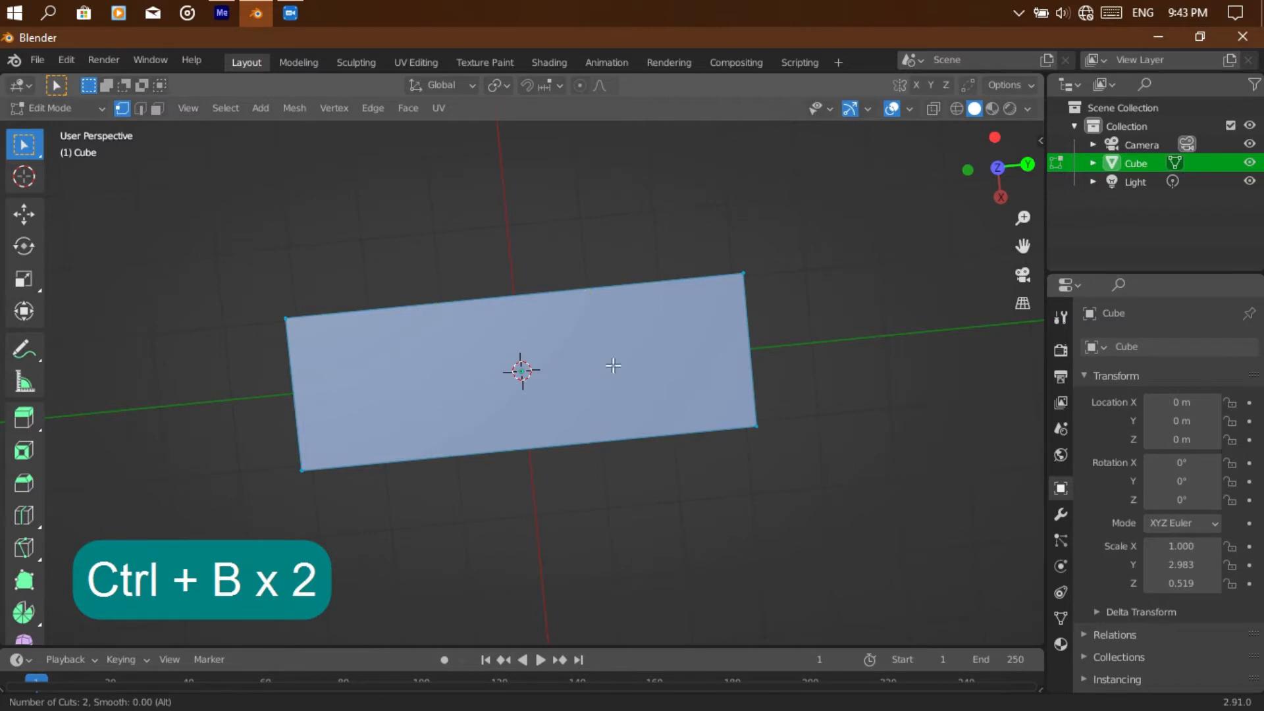
# Undo the previous cuts and add one loop cut across the block, slid close to one narrow end
pyautogui.scroll(-1, 453, 446)
pyautogui.moveTo(530, 439); pyautogui.dragTo(341, 450)
pyautogui.moveTo(1001, 158); pyautogui.dragTo(987, 181)
pyautogui.hotkey('ctrl', 'z')
pyautogui.hotkey('ctrl', 'r')
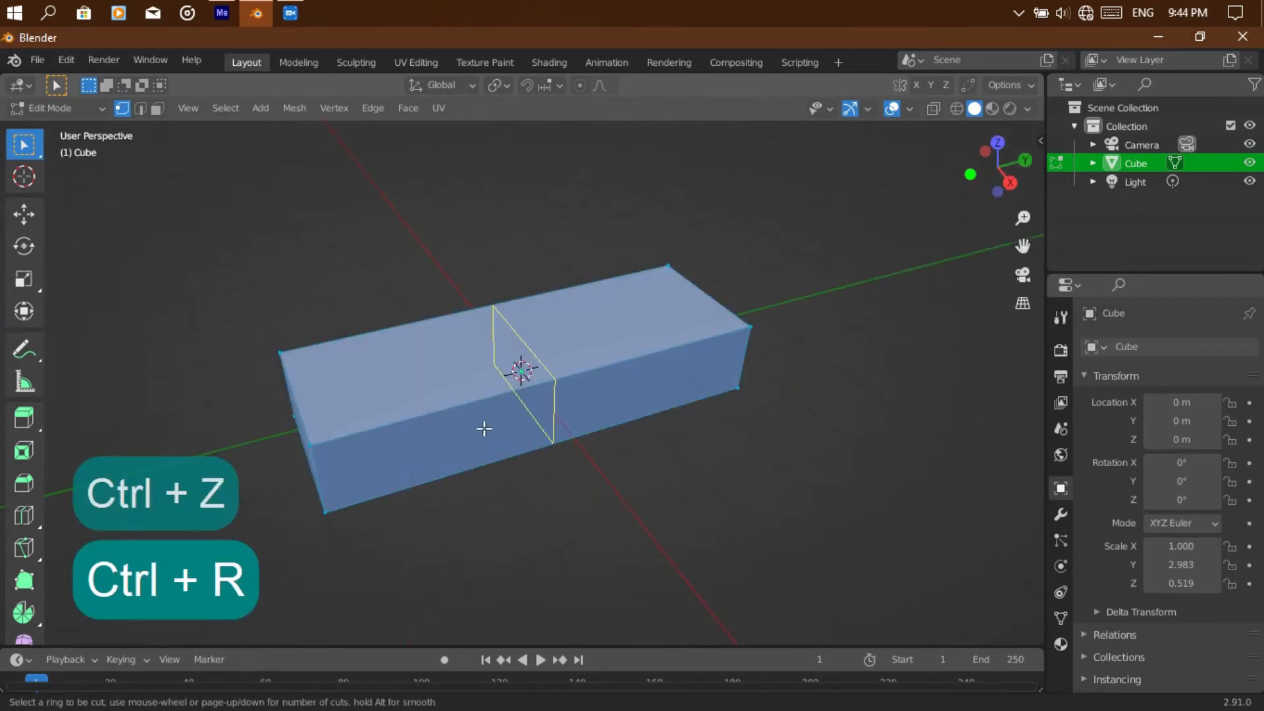
pyautogui.click(484, 428)
pyautogui.click(327, 485)
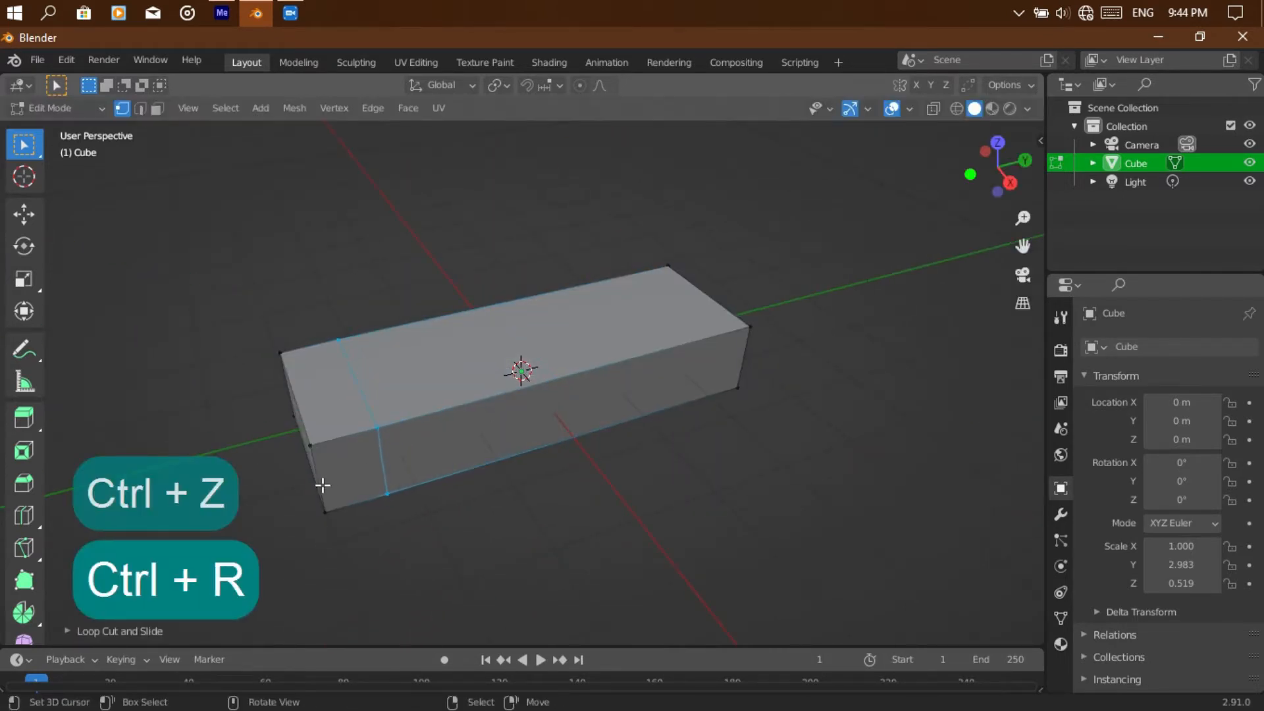
# Extrude the underside face of the narrow end section downward to form a short leg
pyautogui.moveTo(1001, 148); pyautogui.dragTo(988, 176)
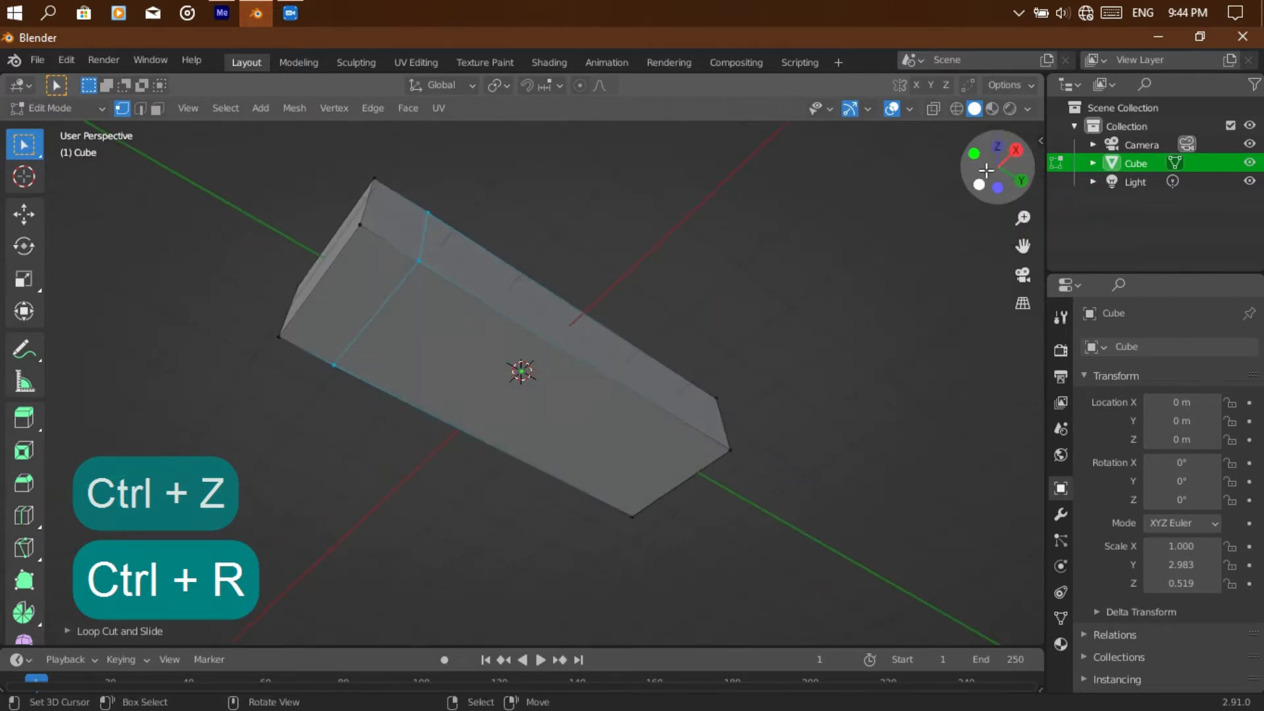
pyautogui.press('4')
pyautogui.press('2')
pyautogui.press('3')
pyautogui.click(370, 270)
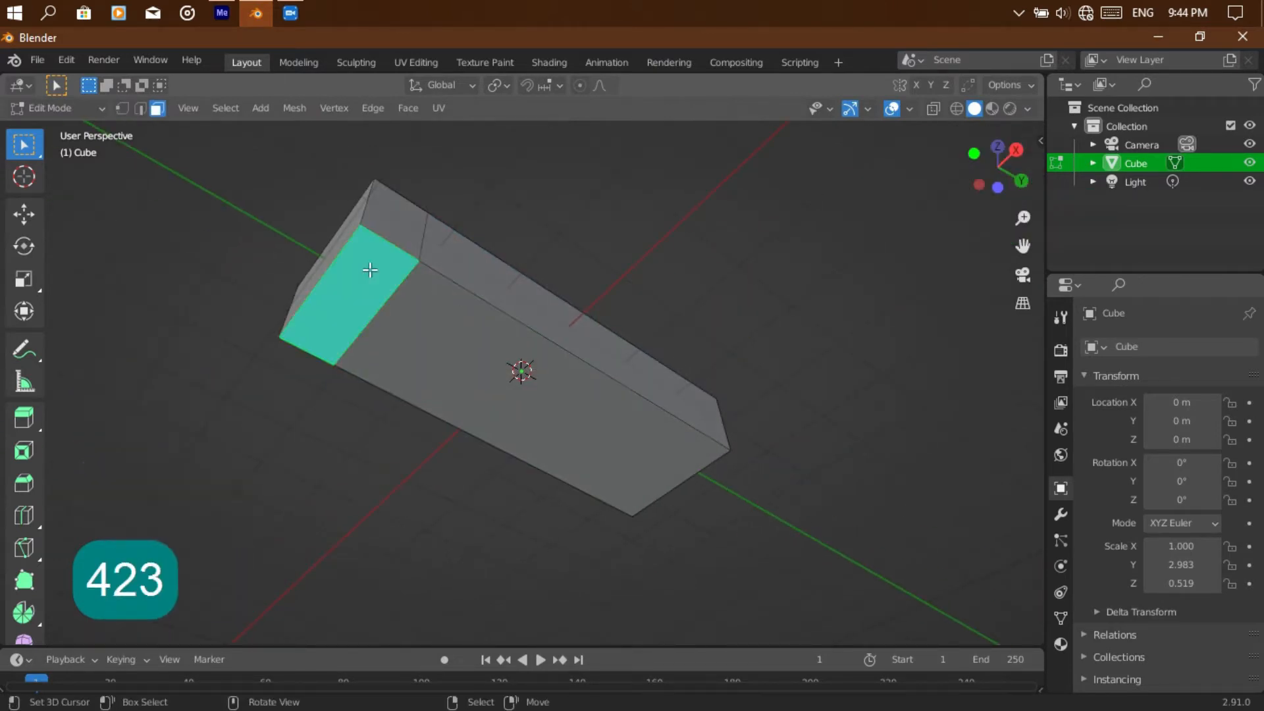
pyautogui.press('e')
pyautogui.click(365, 314)
# Bevel the upper outer edge above the leg with many segments to round that end over
pyautogui.moveTo(1002, 173); pyautogui.dragTo(1079, 316)
pyautogui.click(548, 478)
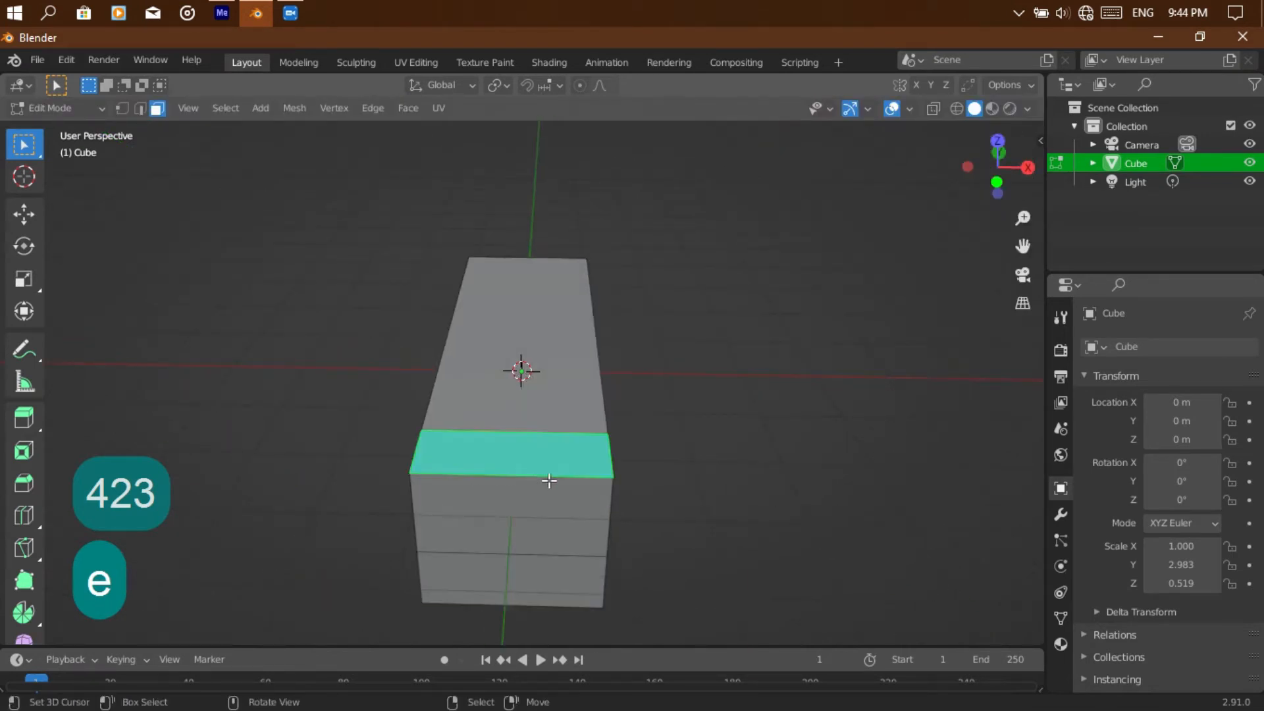
pyautogui.press('2')
pyautogui.click(549, 476)
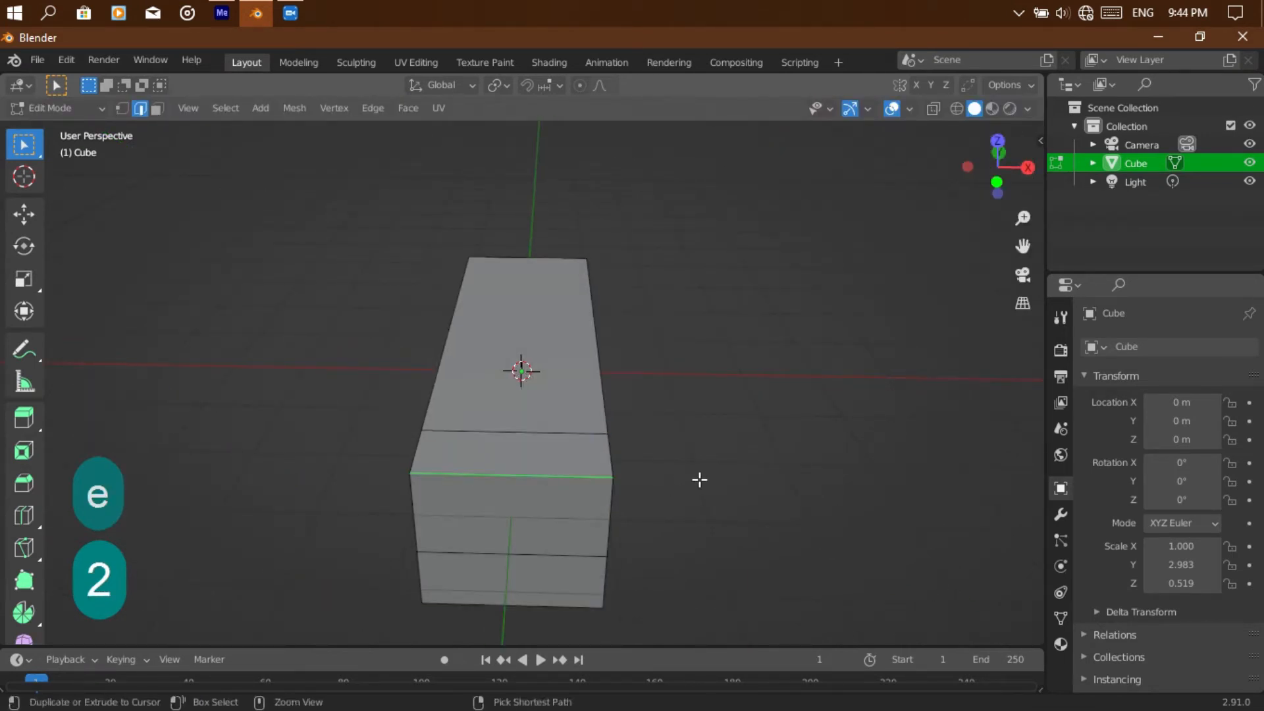
pyautogui.hotkey('ctrl', 'r')
pyautogui.hotkey('ctrl', 'b')
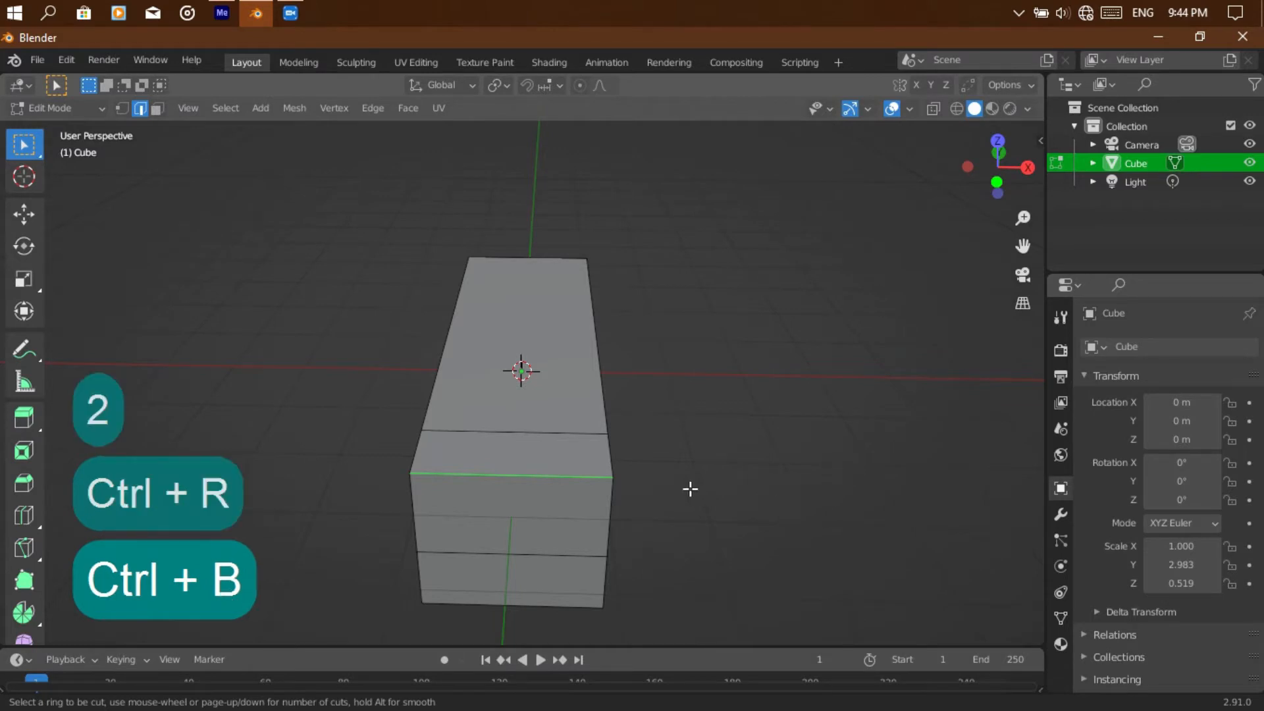
pyautogui.hotkey('ctrl', 'b')
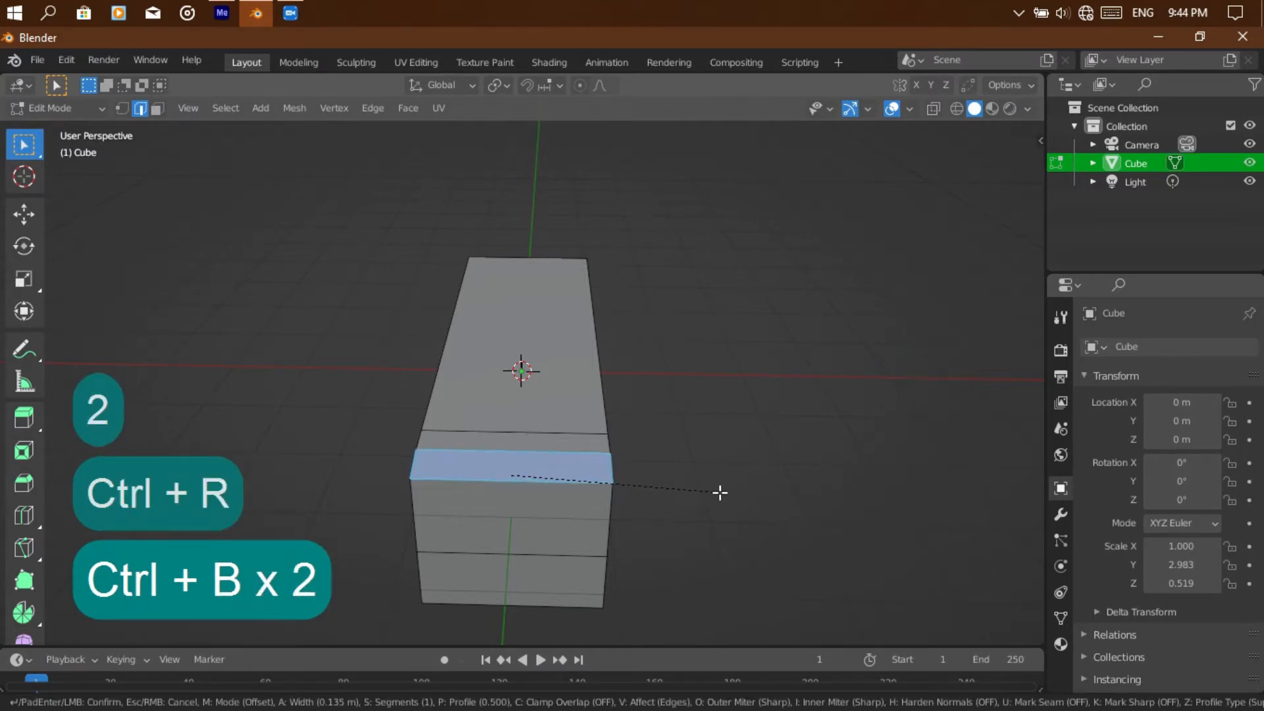
pyautogui.scroll(10, 757, 501)
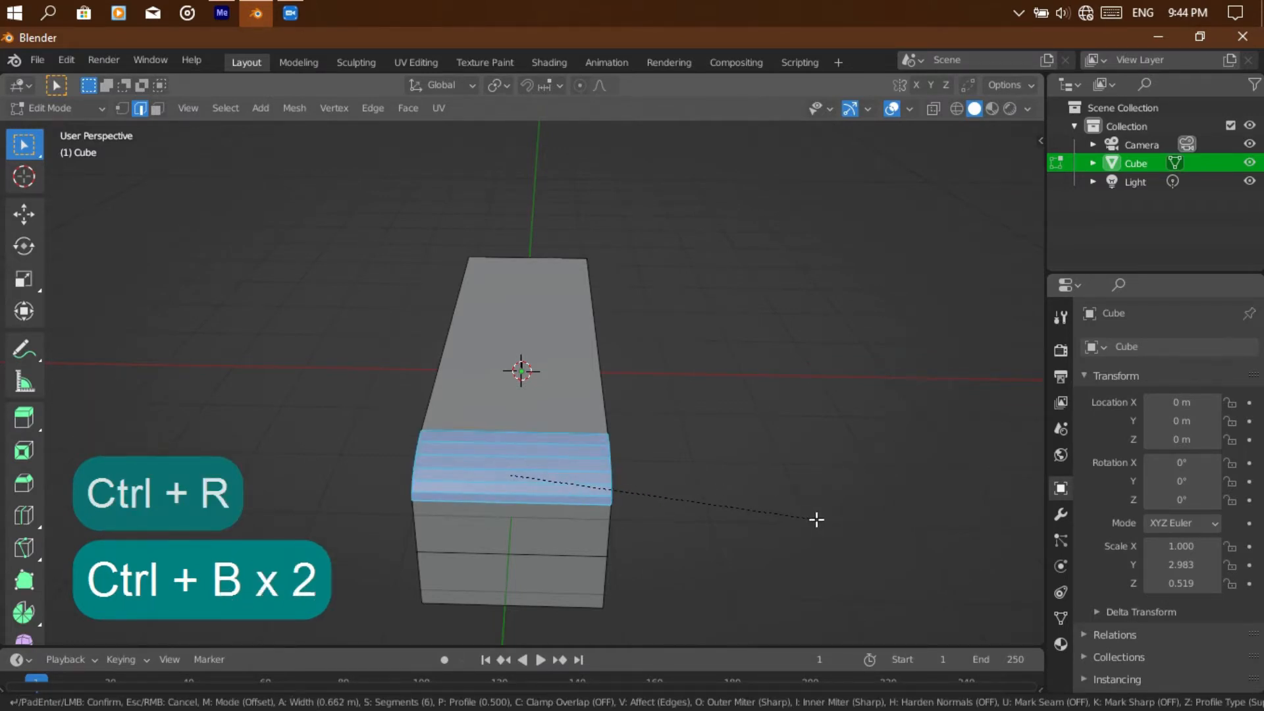
pyautogui.click(962, 537)
pyautogui.moveTo(962, 537); pyautogui.dragTo(790, 527, button='middle')
pyautogui.moveTo(1010, 172); pyautogui.dragTo(984, 171)
pyautogui.rightClick(672, 281)
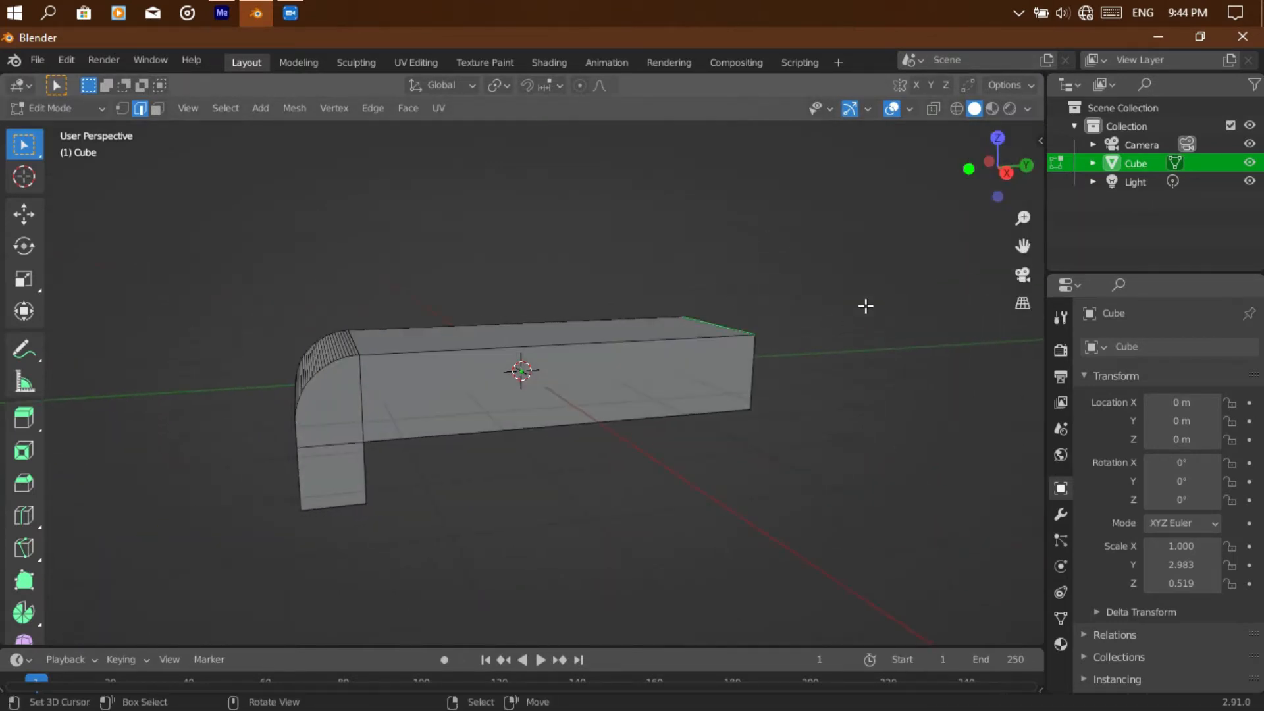
pyautogui.click(1009, 173)
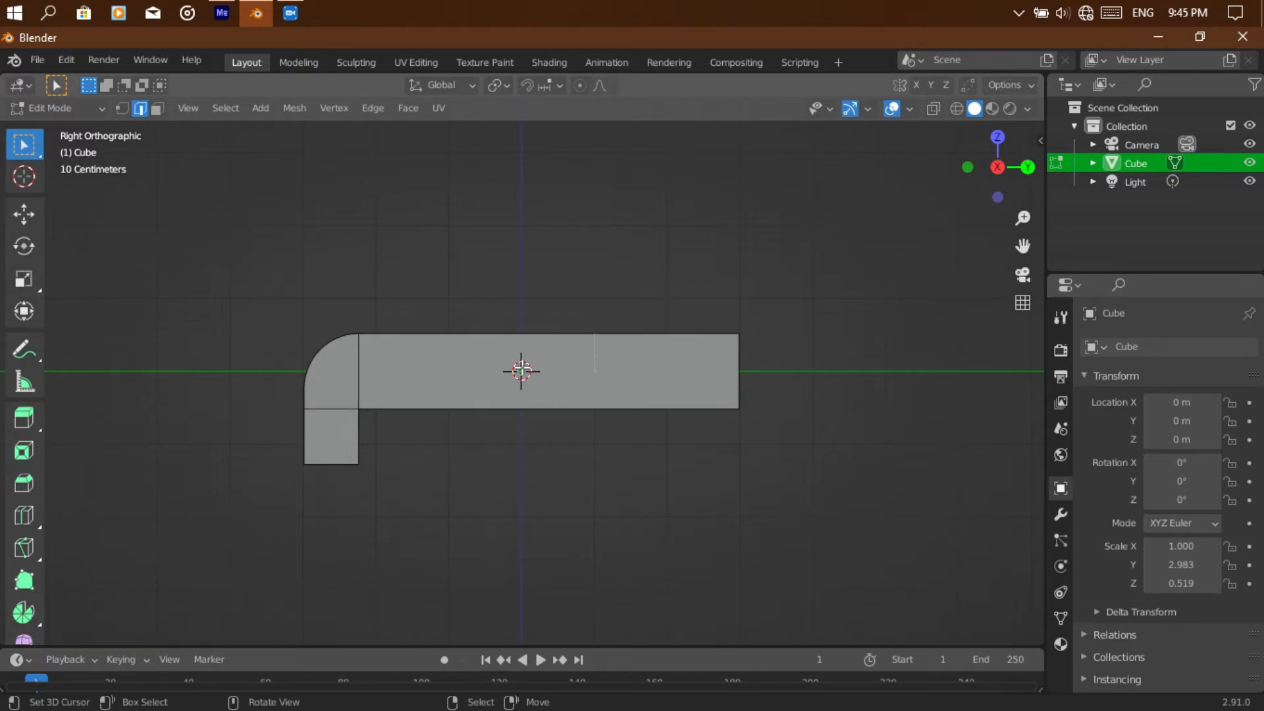
pyautogui.hotkey('ctrl', 'r')
pyautogui.click(515, 341)
pyautogui.click(666, 345)
pyautogui.hotkey('ctrl', 'z')
# Add a loop cut across the long section and slide it to the middle of the block
pyautogui.moveTo(1002, 169); pyautogui.dragTo(990, 198)
pyautogui.moveTo(550, 284); pyautogui.dragTo(537, 356, button='middle')
pyautogui.hotkey('ctrl', 'r')
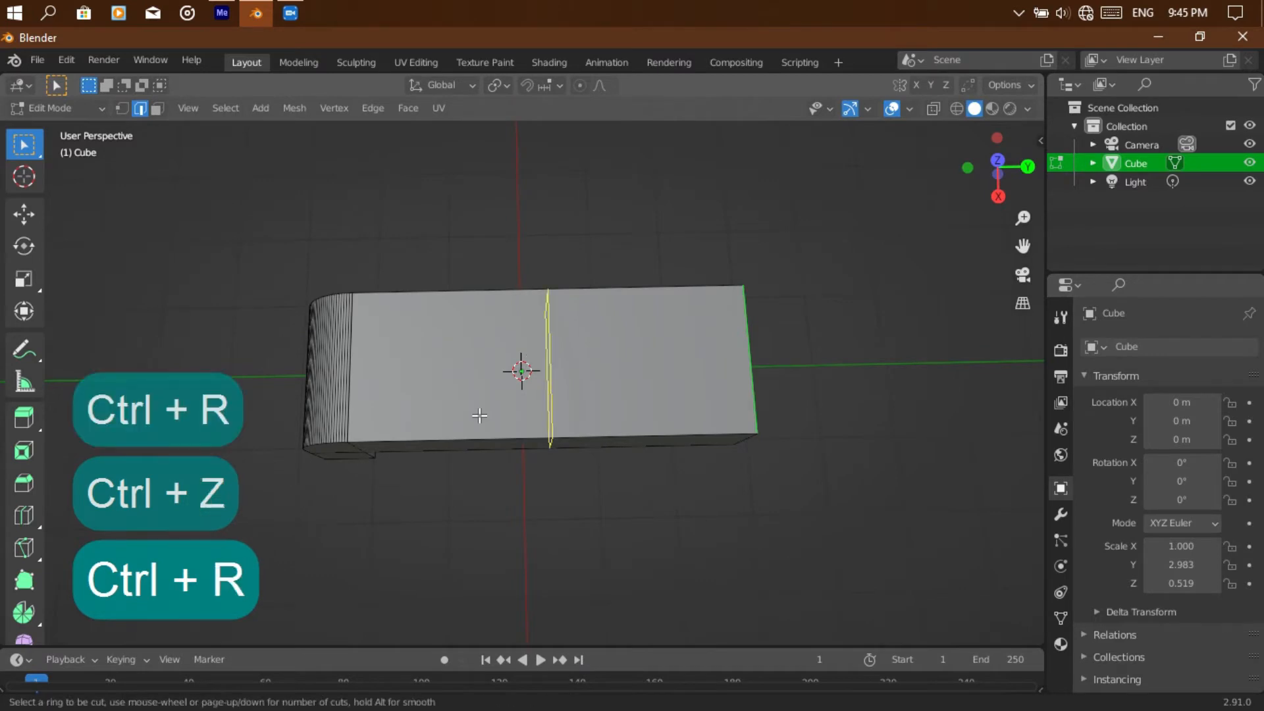
pyautogui.click(526, 405)
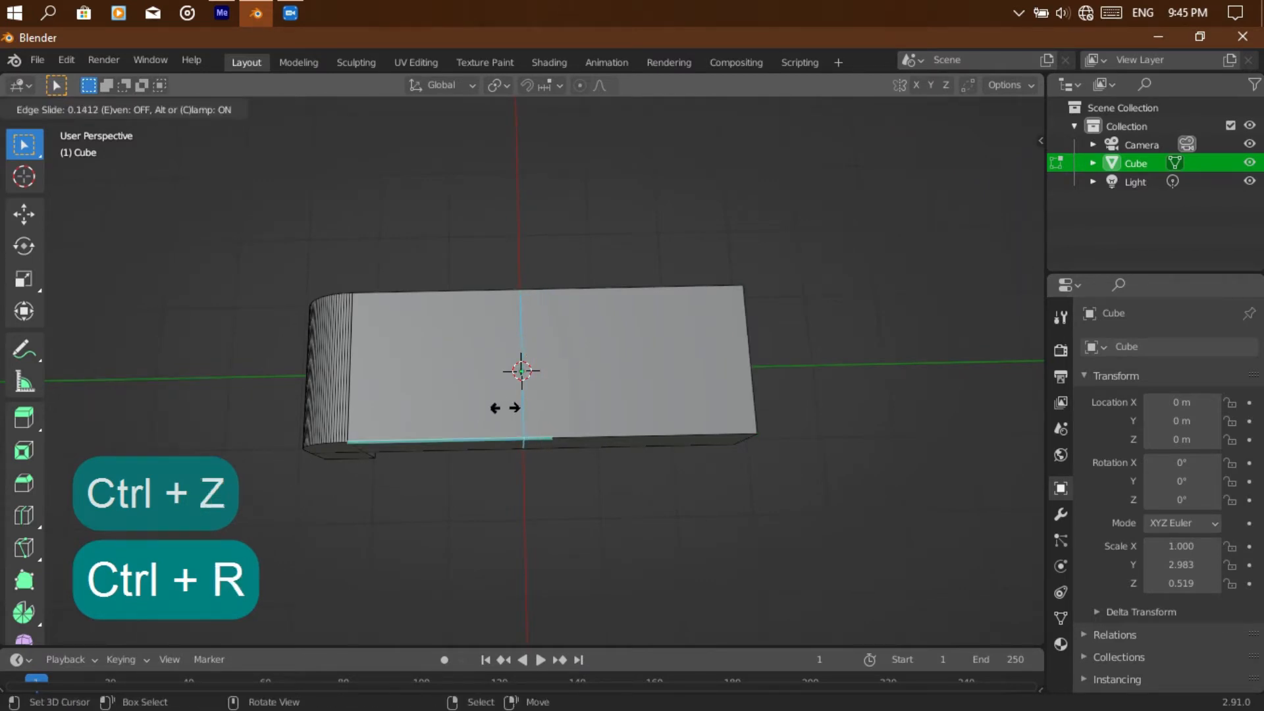
pyautogui.click(504, 403)
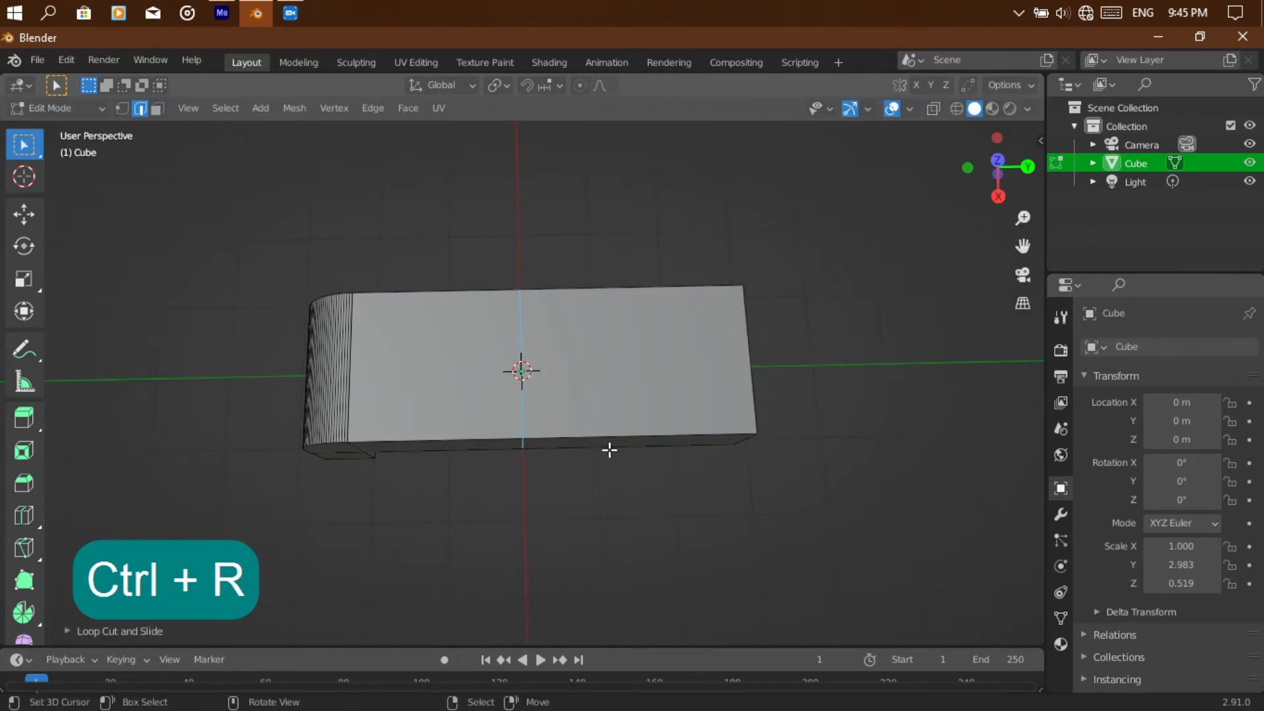
# Try to widen the middle loop cut into a narrow band with a single-segment bevel
pyautogui.hotkey('ctrl', 'b')
pyautogui.scroll(-20, 630, 456)
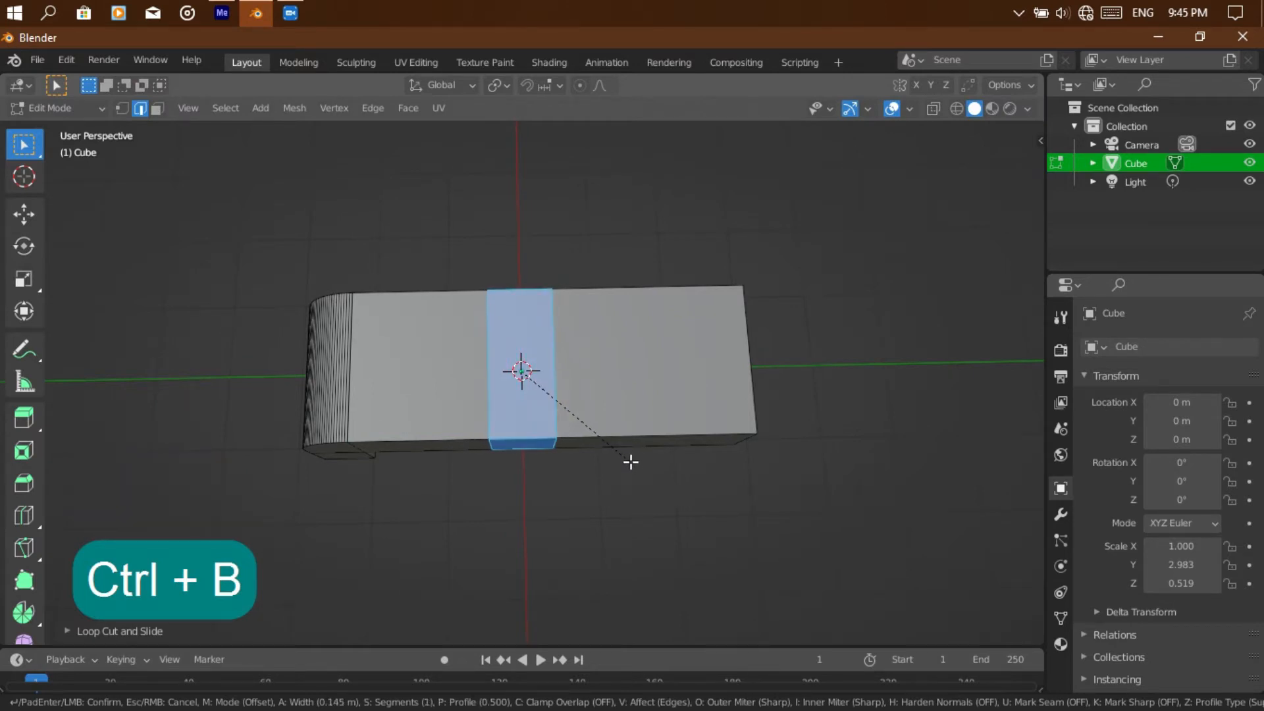
pyautogui.click(633, 463)
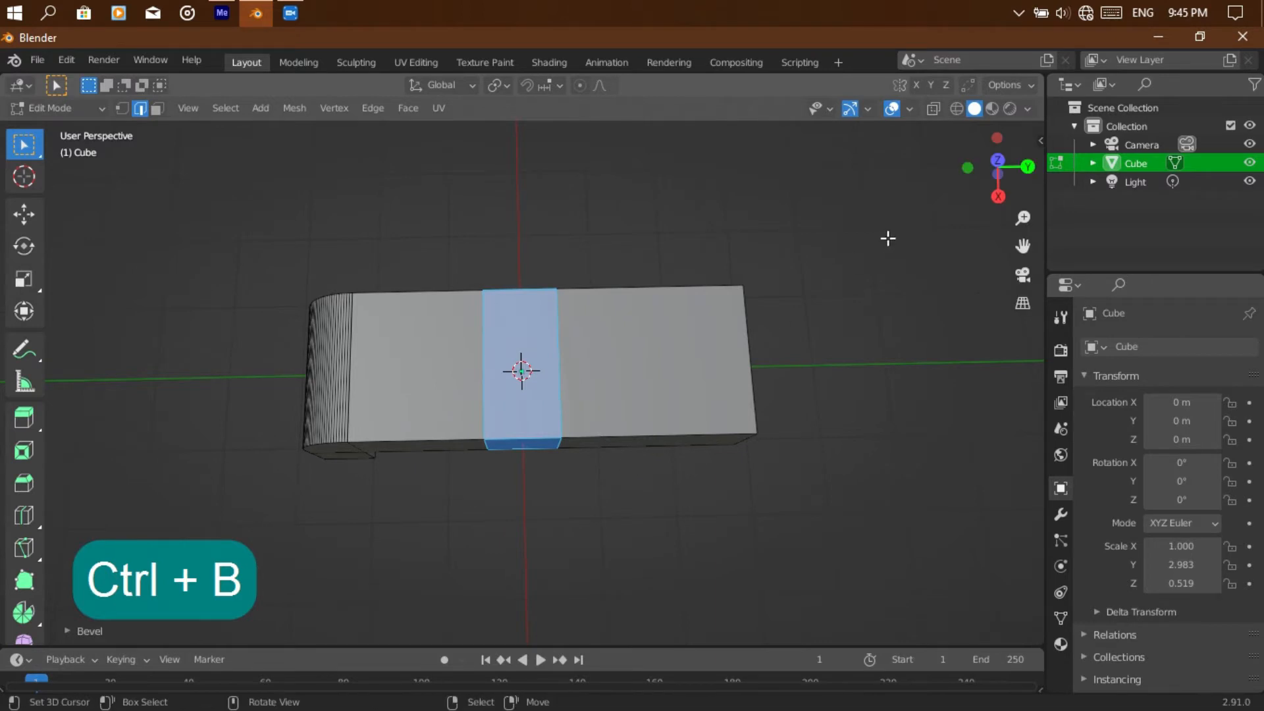
pyautogui.moveTo(984, 201); pyautogui.dragTo(1012, 128)
pyautogui.hotkey('ctrl', 'b')
pyautogui.hotkey('ctrl', 'b')
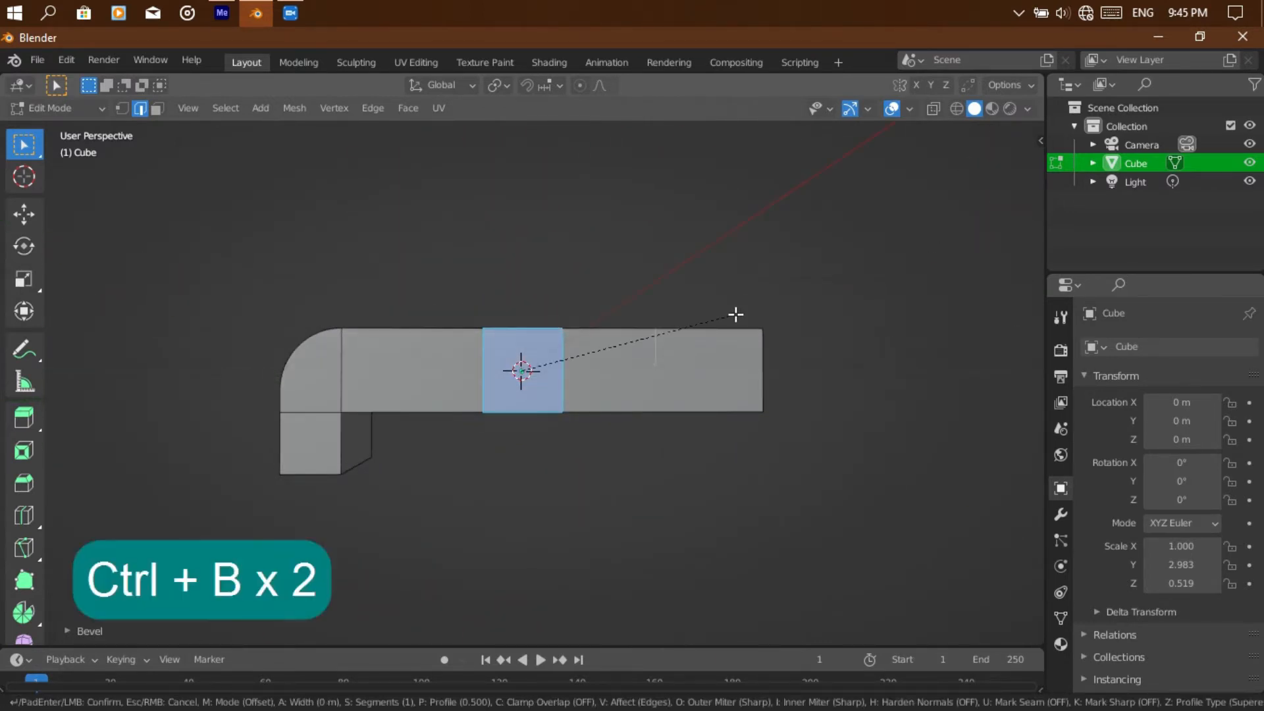
pyautogui.hotkey('ctrl', 'z')
pyautogui.hotkey('ctrl', 'z')
# Bevel the middle loop cut into a band with one segment and a width of about 0.28 m
pyautogui.hotkey('ctrl', 'b')
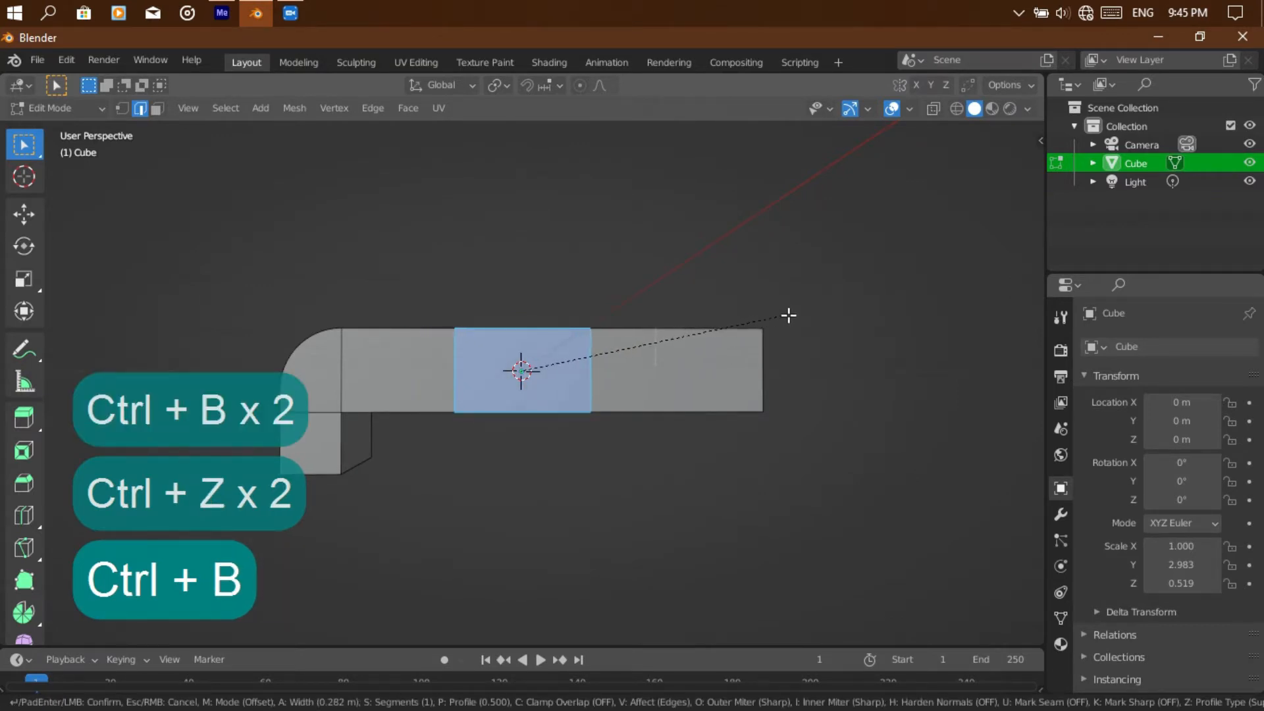
pyautogui.click(787, 314)
pyautogui.moveTo(998, 165); pyautogui.dragTo(1007, 148)
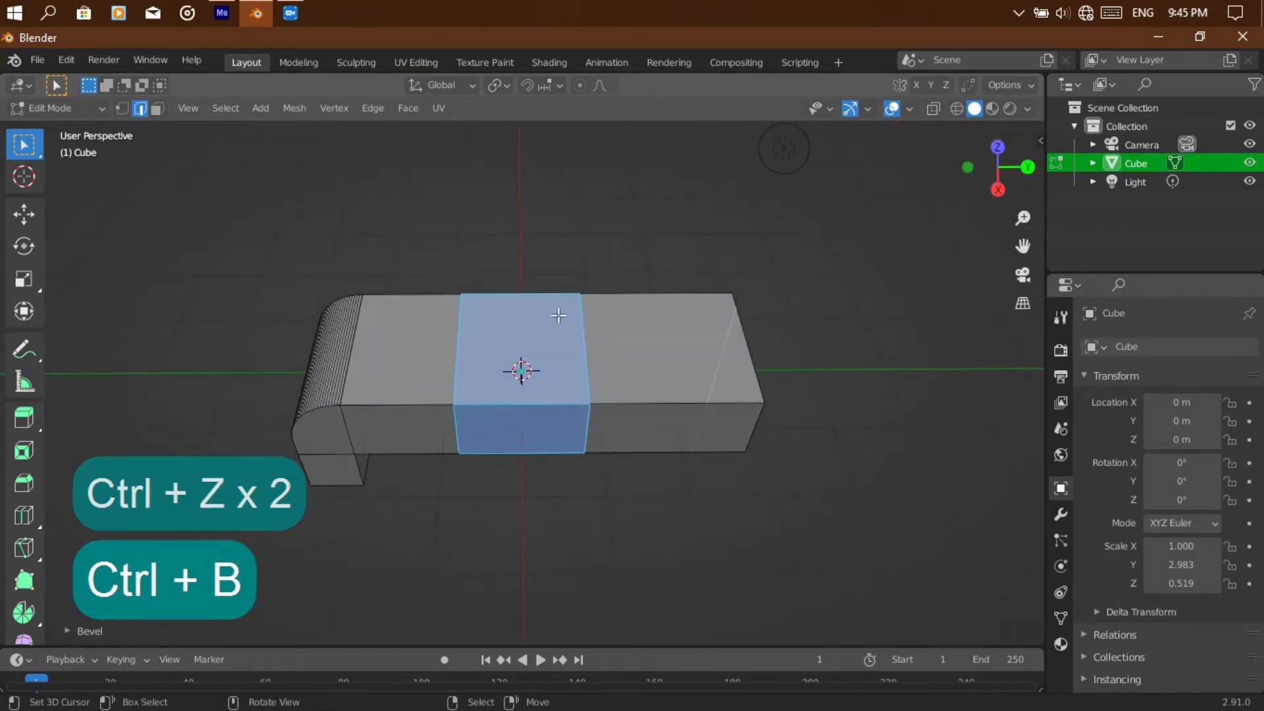
pyautogui.hotkey('ctrl', 'z')
pyautogui.hotkey('ctrl', 'z')
# Extrude the top face of the middle band upward by about 2.42 m to form a tower
pyautogui.press('3')
pyautogui.click(553, 337)
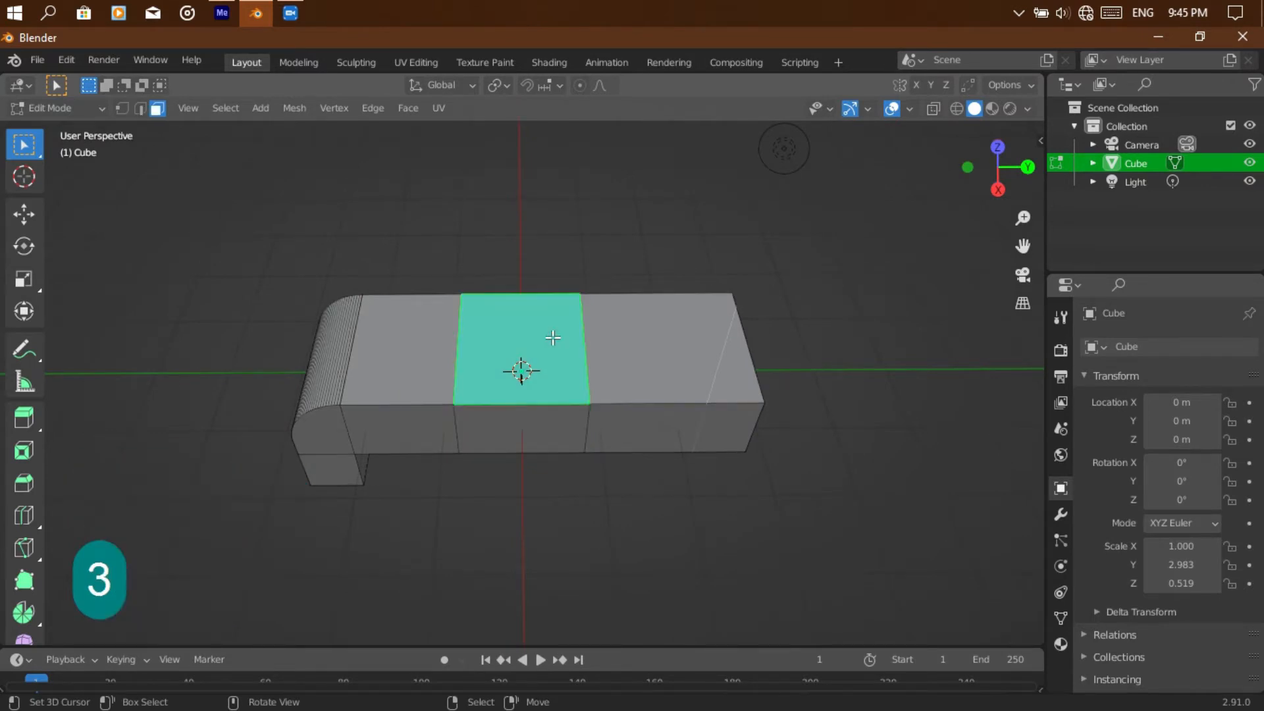
pyautogui.press('e')
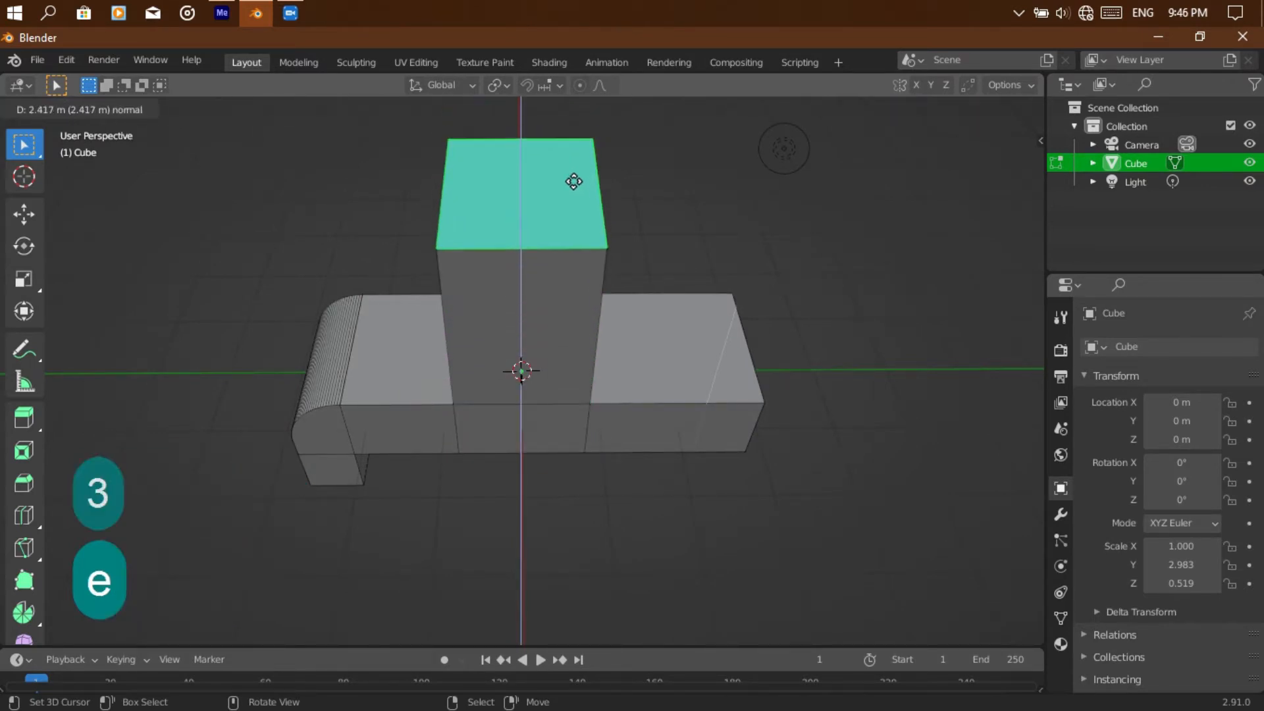
pyautogui.click(573, 181)
# Try to bevel the edge where the tower meets the base on the rounded end's side
pyautogui.moveTo(987, 160); pyautogui.dragTo(579, 326)
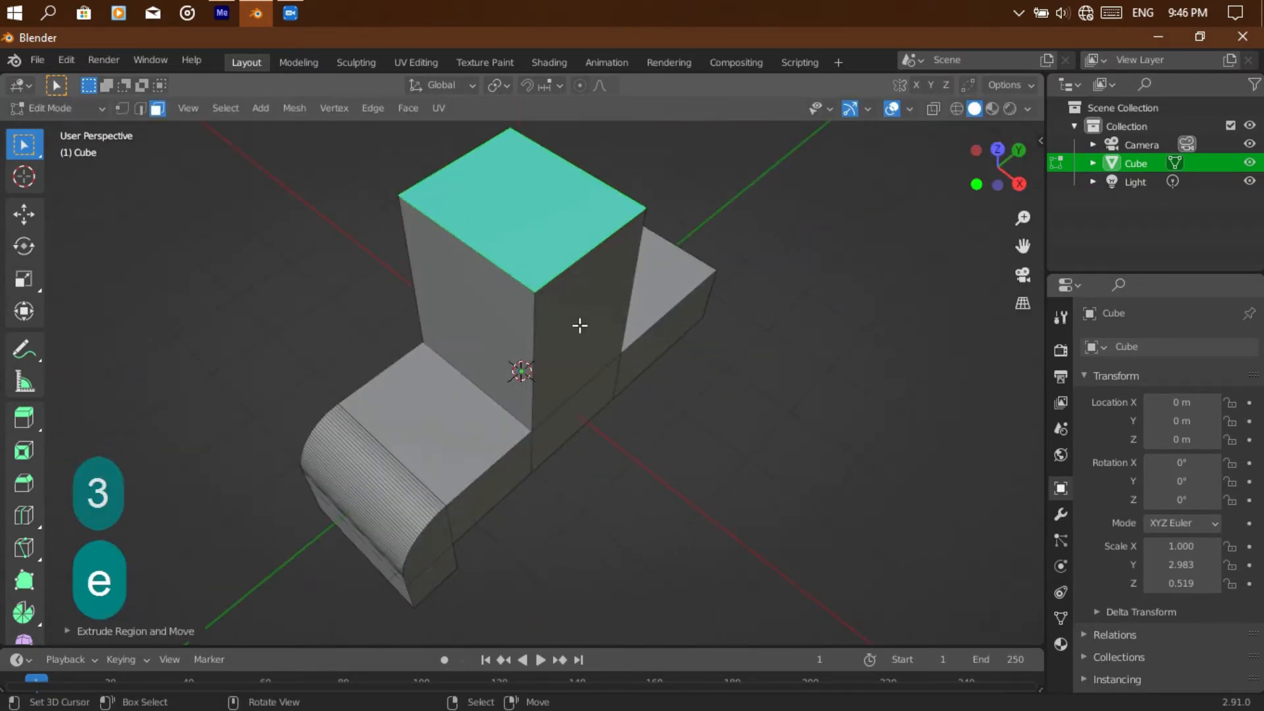
pyautogui.click(488, 395)
pyautogui.press('2')
pyautogui.click(488, 395)
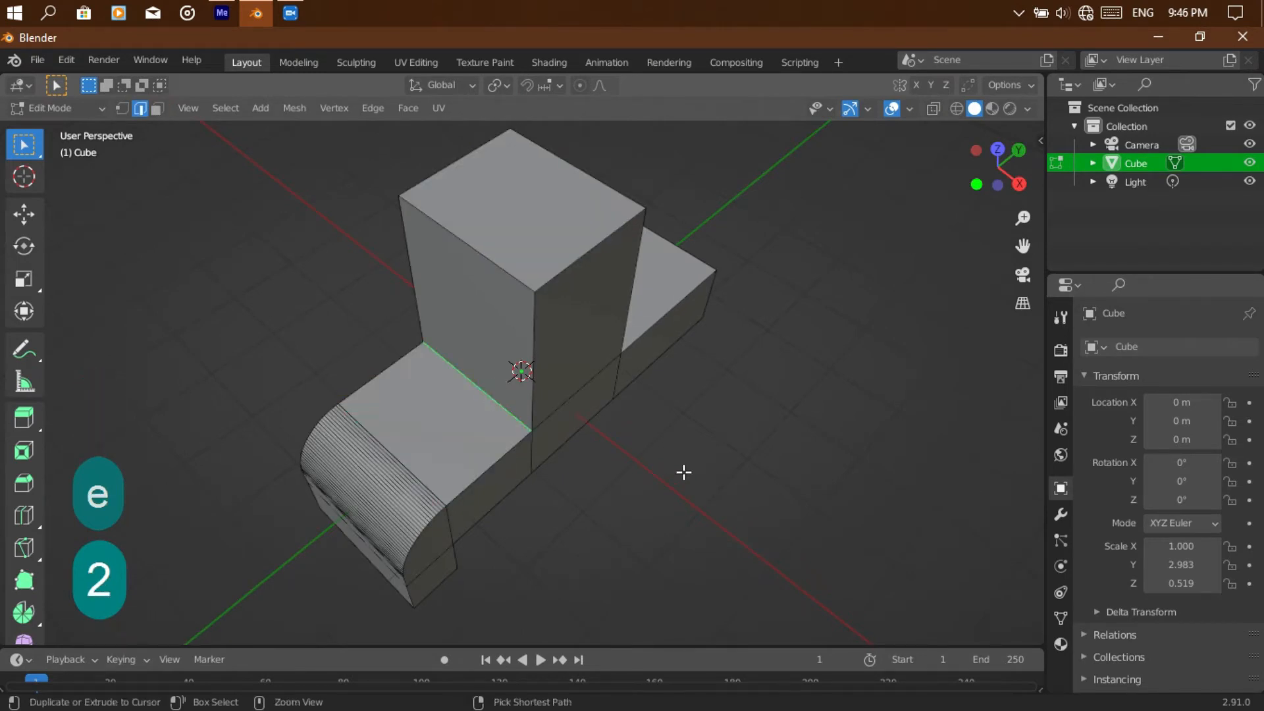
pyautogui.hotkey('ctrl', 'b')
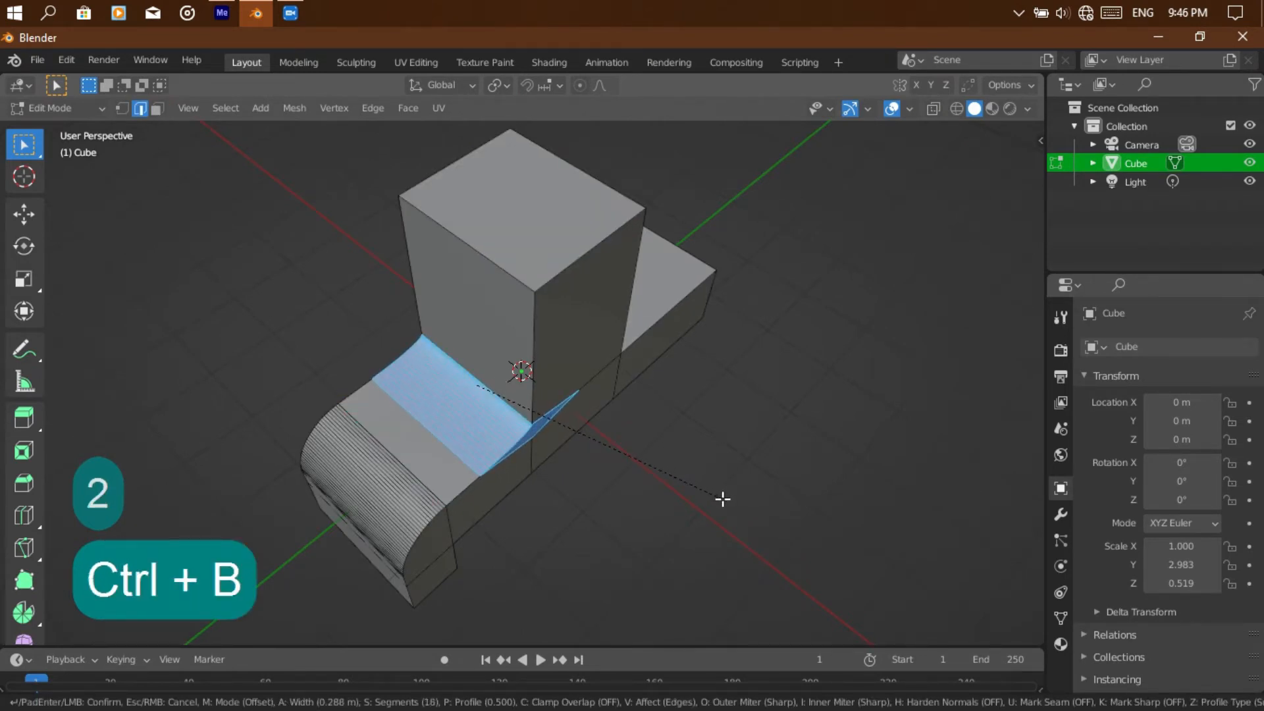
pyautogui.click(722, 499)
pyautogui.hotkey('ctrl', 'z')
# Dissolve the horizontal and two vertical seam edges below the tower on one long side of the block
pyautogui.moveTo(991, 168); pyautogui.dragTo(671, 281)
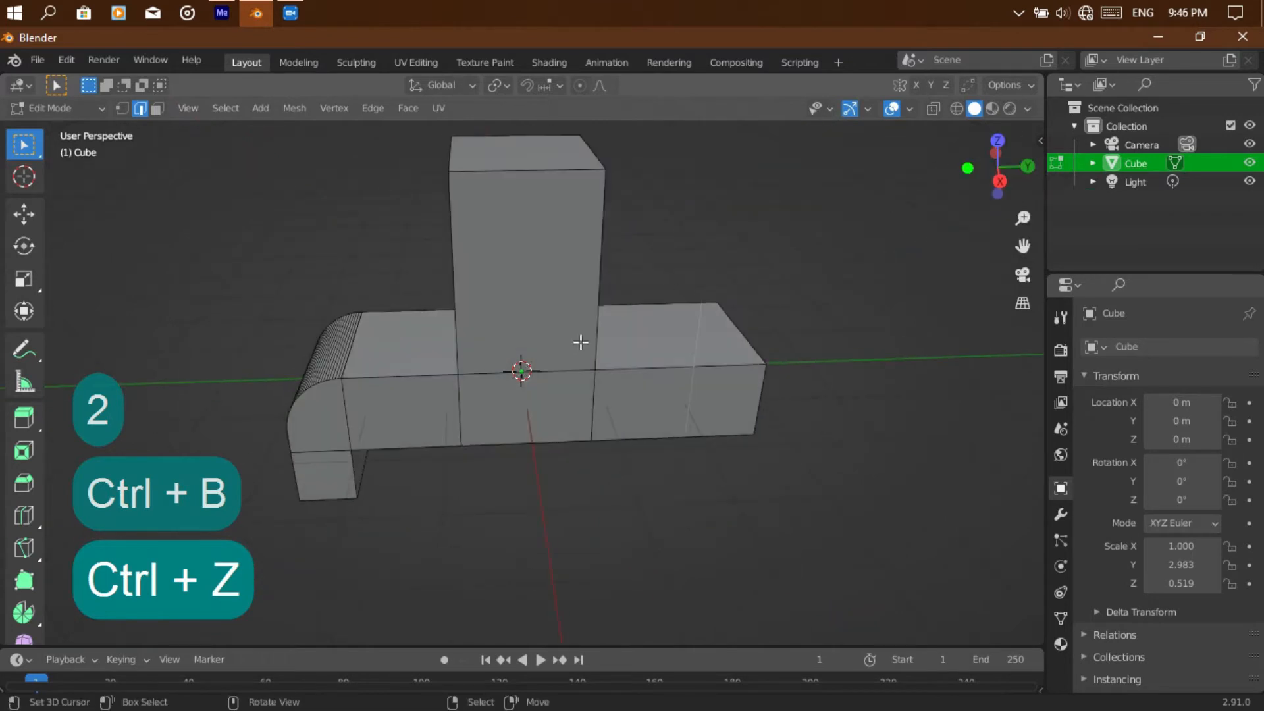
pyautogui.press('c')
pyautogui.moveTo(565, 375)
pyautogui.mouseDown()
pyautogui.moveTo(537, 404)
pyautogui.moveTo(483, 397)
pyautogui.mouseUp()
pyautogui.press('Escape')
pyautogui.press('c')
pyautogui.rightClick(558, 551)
pyautogui.rightClick(558, 551)
pyautogui.click(558, 551)
pyautogui.press('c')
pyautogui.moveTo(494, 395)
pyautogui.mouseDown()
pyautogui.moveTo(480, 412)
pyautogui.moveTo(574, 404)
pyautogui.mouseUp()
pyautogui.hotkey('ctrl', 'x')
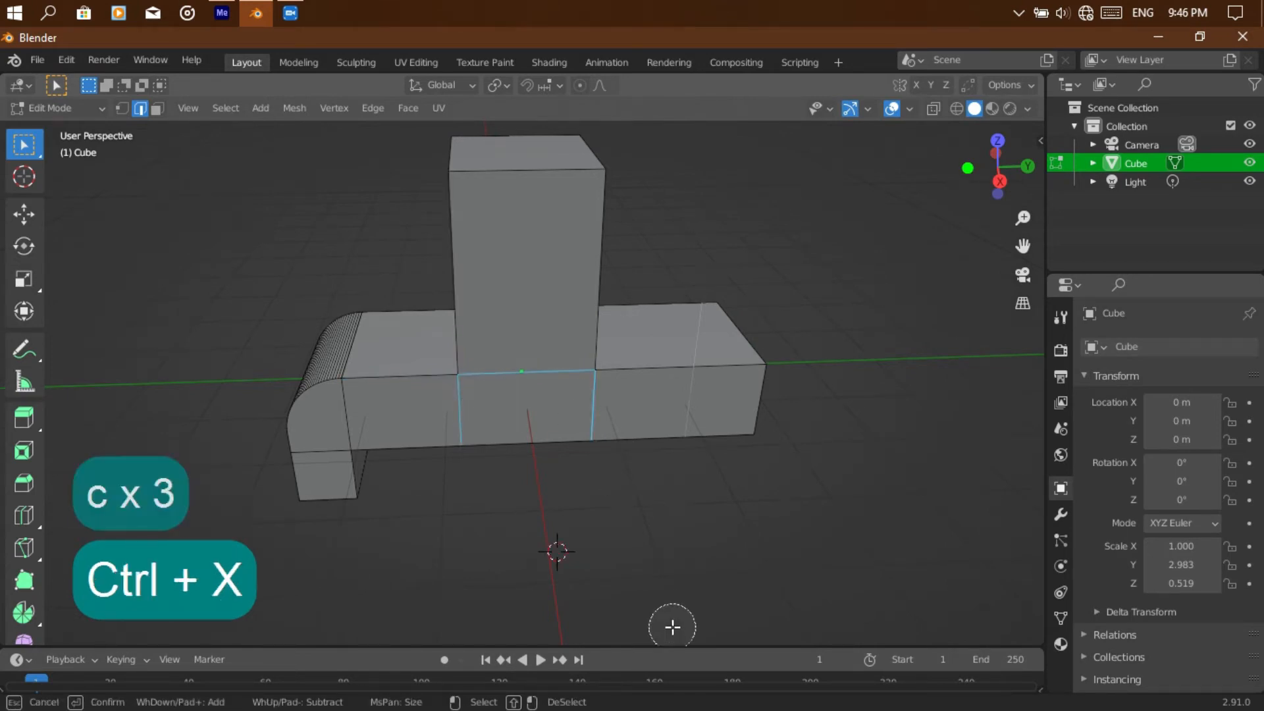
pyautogui.rightClick(519, 372)
pyautogui.hotkey('ctrl', 'x')
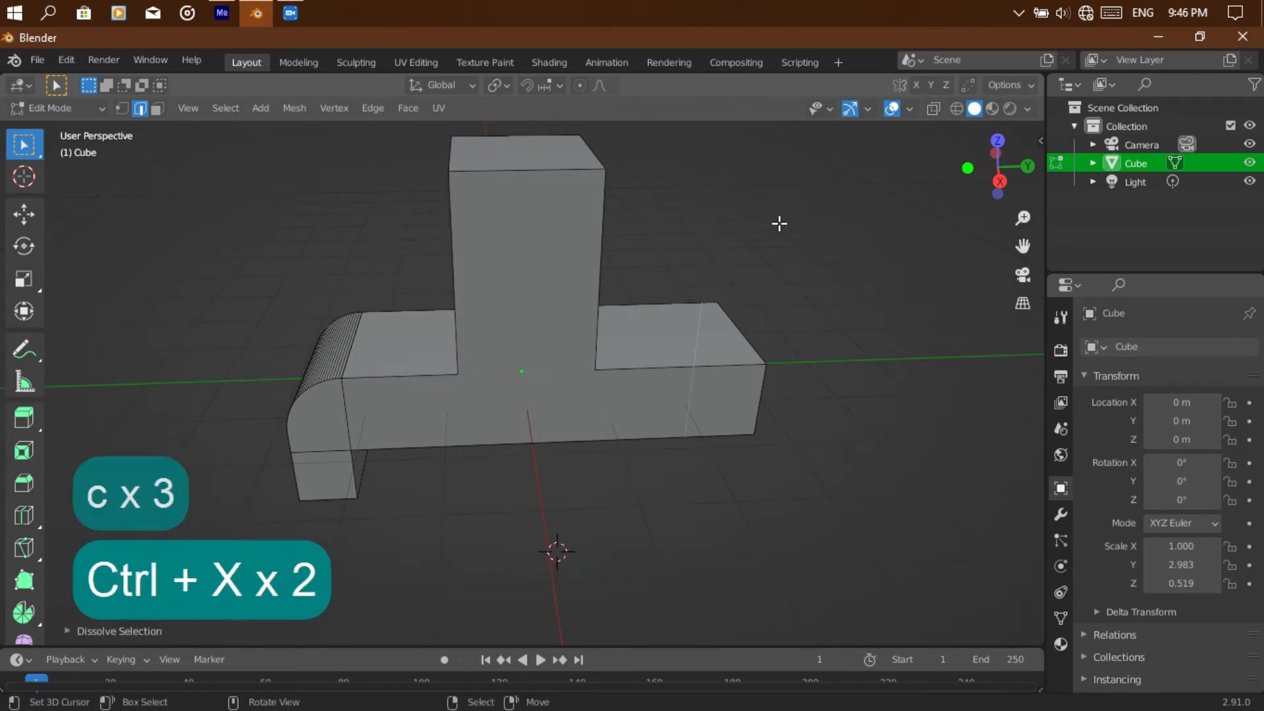
# Dissolve the matching three seam edges below the tower on the opposite long side of the block
pyautogui.moveTo(997, 165)
pyautogui.mouseDown()
pyautogui.moveTo(856, 217)
pyautogui.moveTo(698, 342)
pyautogui.mouseUp()
pyautogui.press('c')
pyautogui.click(574, 401)
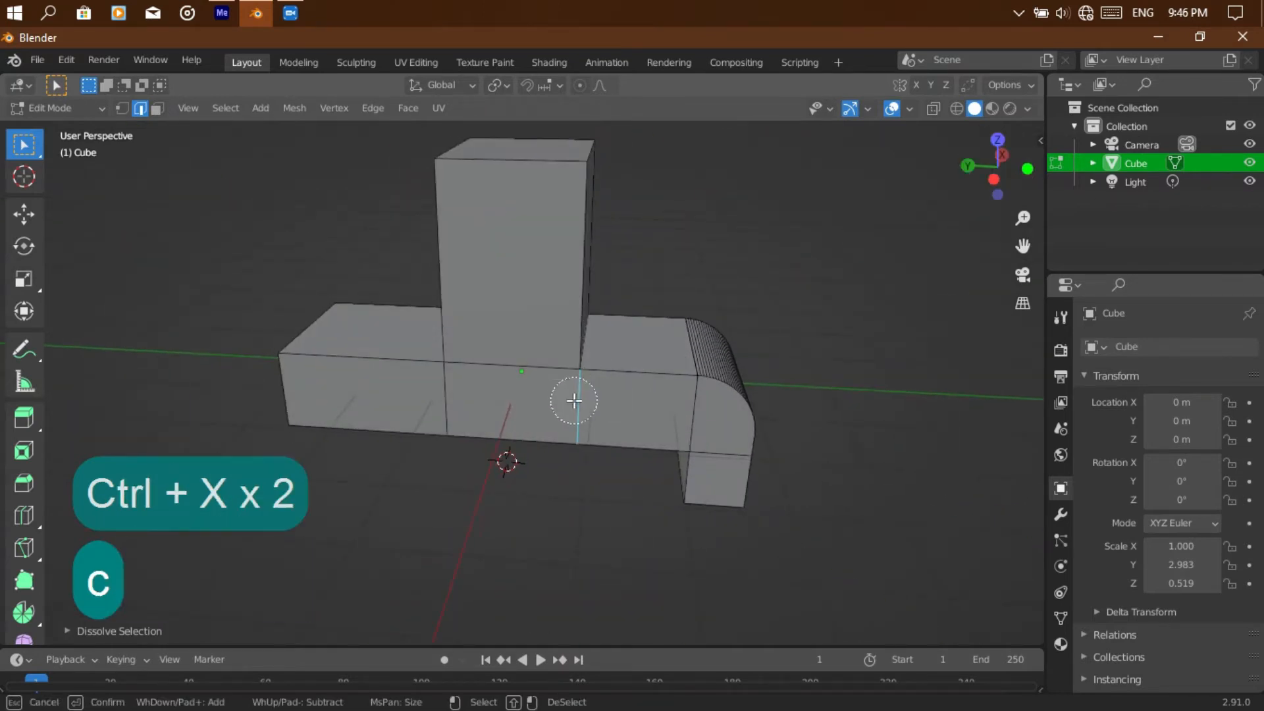
pyautogui.moveTo(523, 364); pyautogui.dragTo(437, 397)
pyautogui.hotkey('ctrl', 'x')
pyautogui.hotkey('ctrl', 'x')
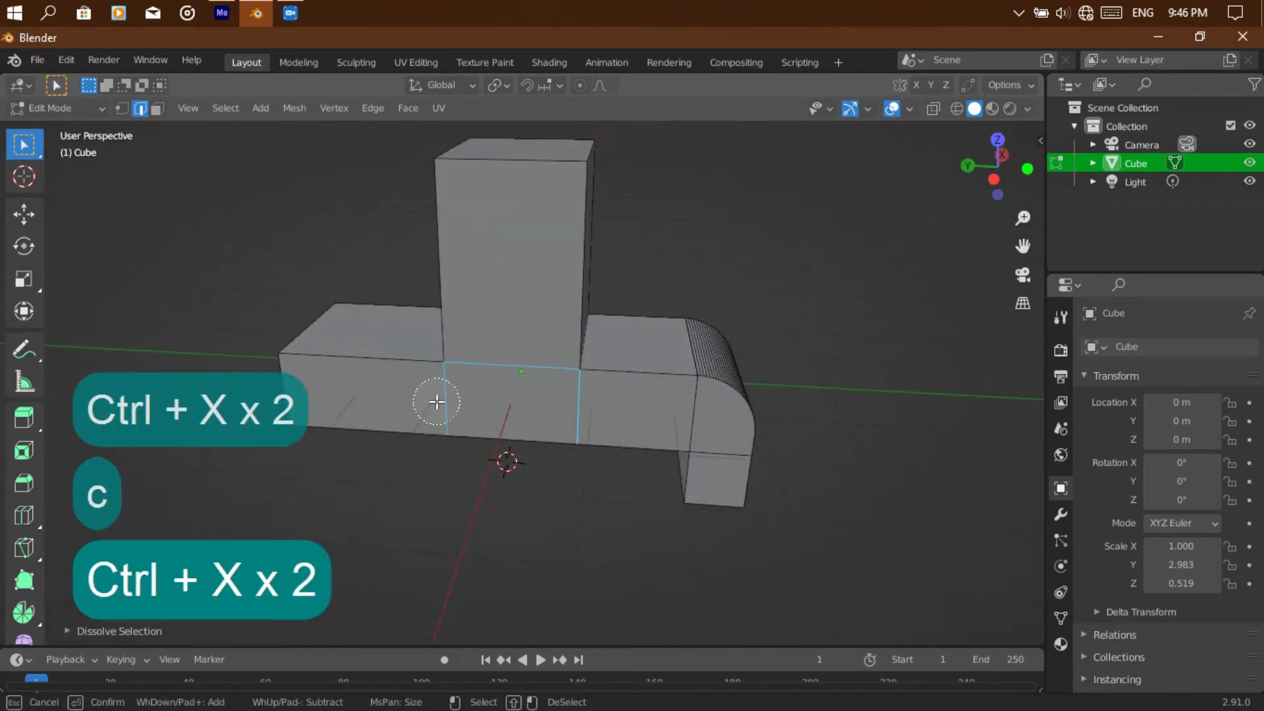
pyautogui.hotkey('ctrl', 'x')
# Bevel the inner edge between the tower and the rounded front section with 47 segments, blending them into a smooth curve
pyautogui.moveTo(994, 168); pyautogui.dragTo(796, 229)
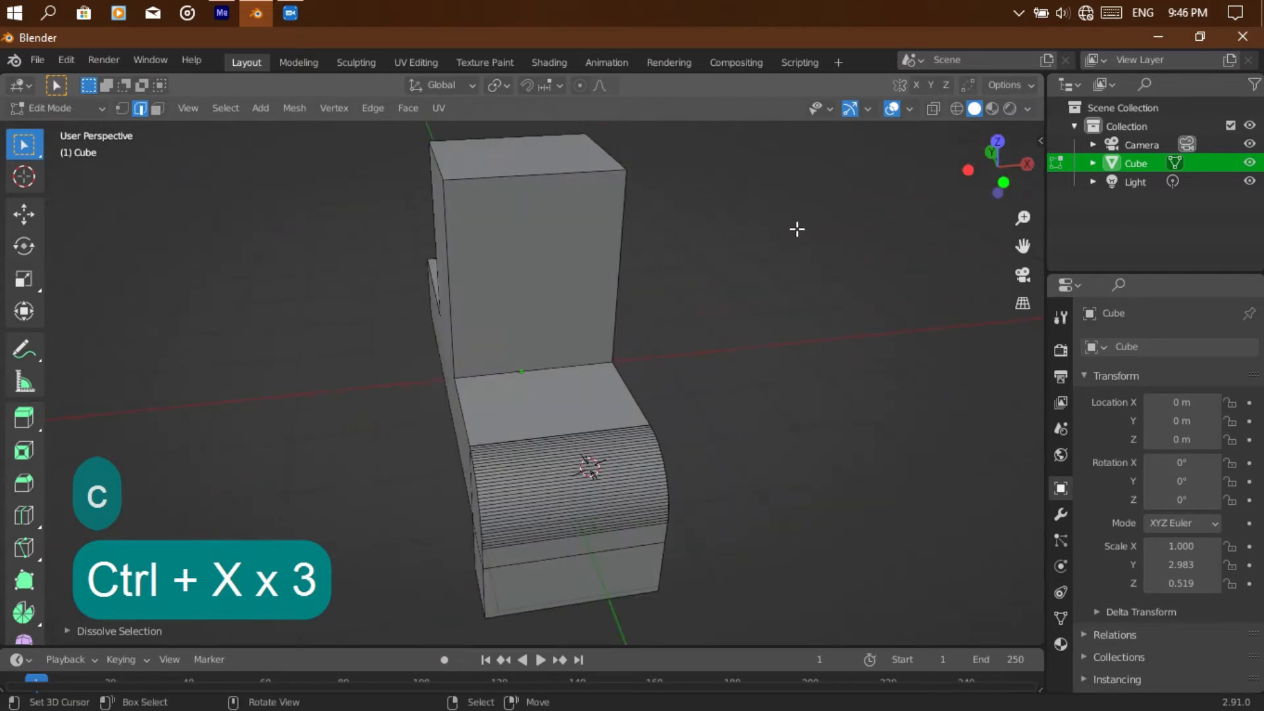
pyautogui.click(563, 367)
pyautogui.hotkey('ctrl', 'b')
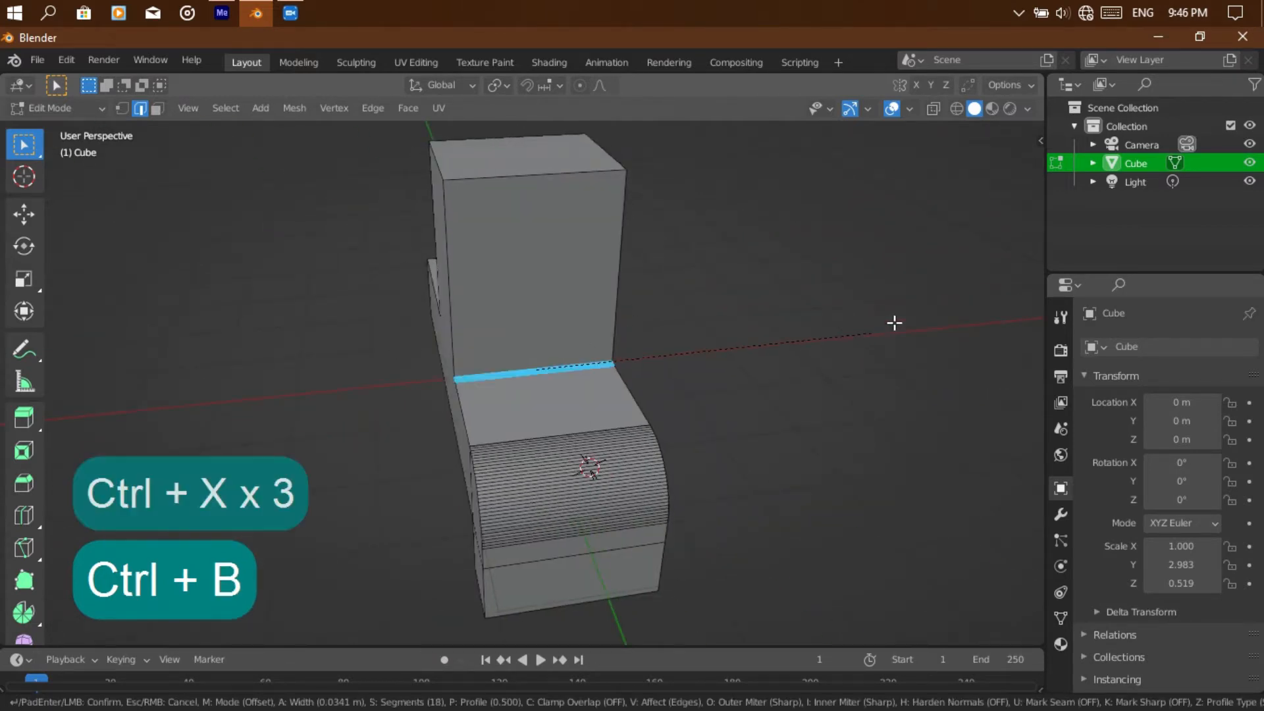
pyautogui.scroll(20, 748, 344)
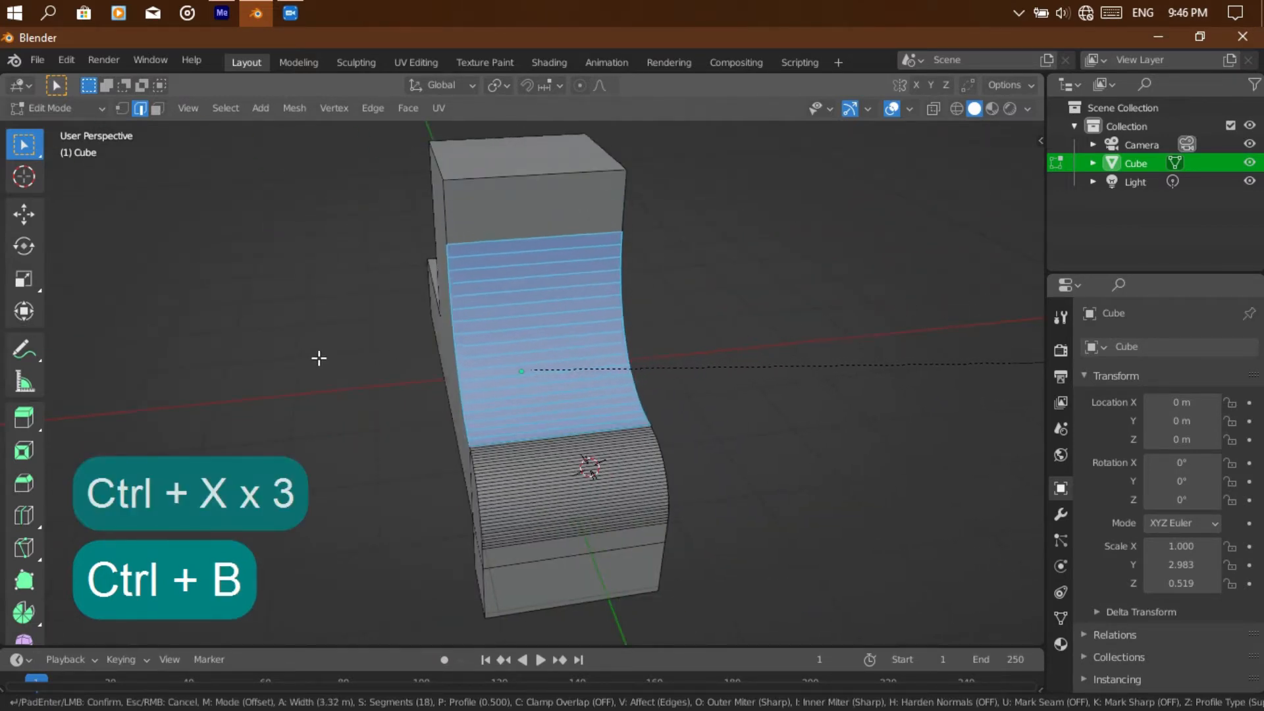
pyautogui.scroll(5, 928, 302)
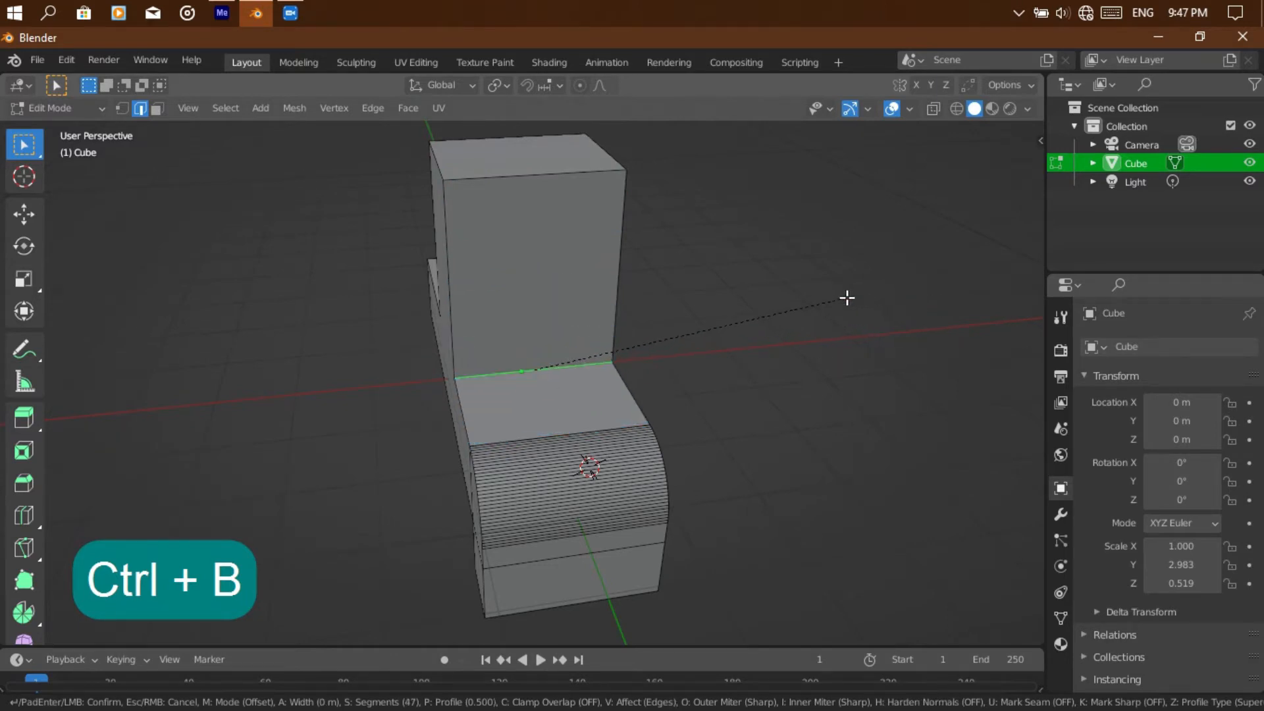
pyautogui.click(1042, 369)
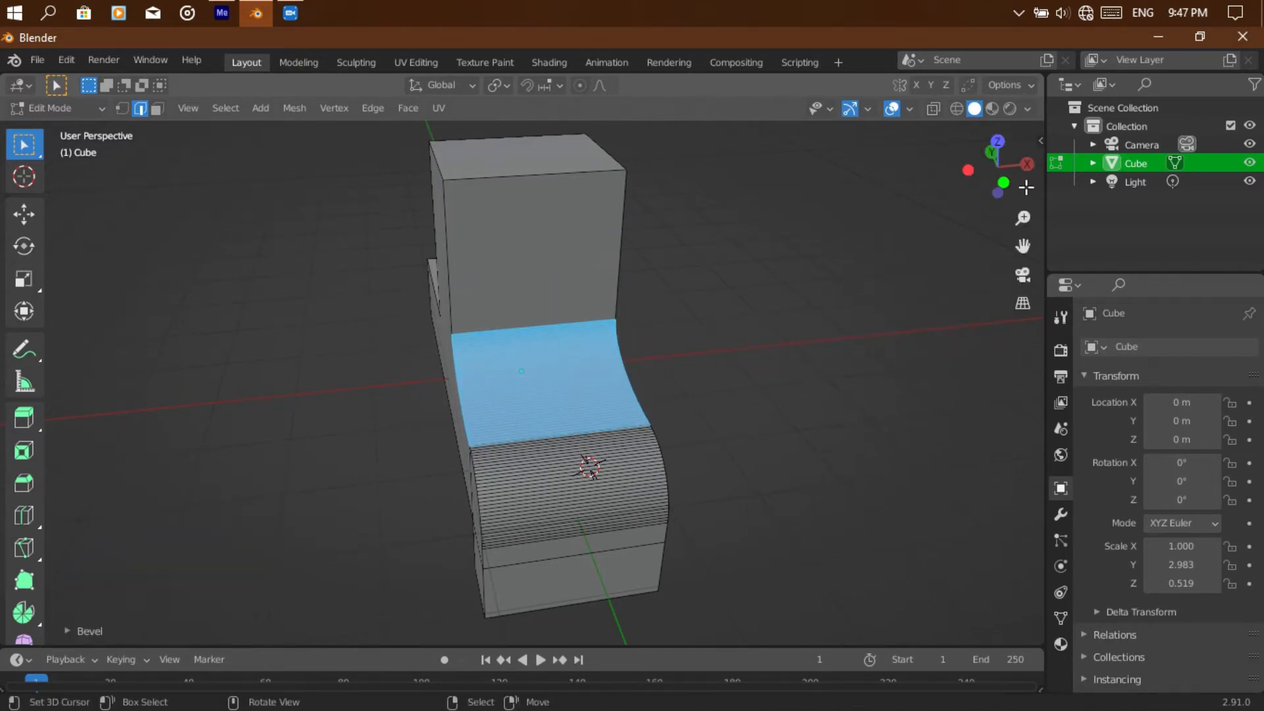
pyautogui.moveTo(998, 166); pyautogui.dragTo(955, 172)
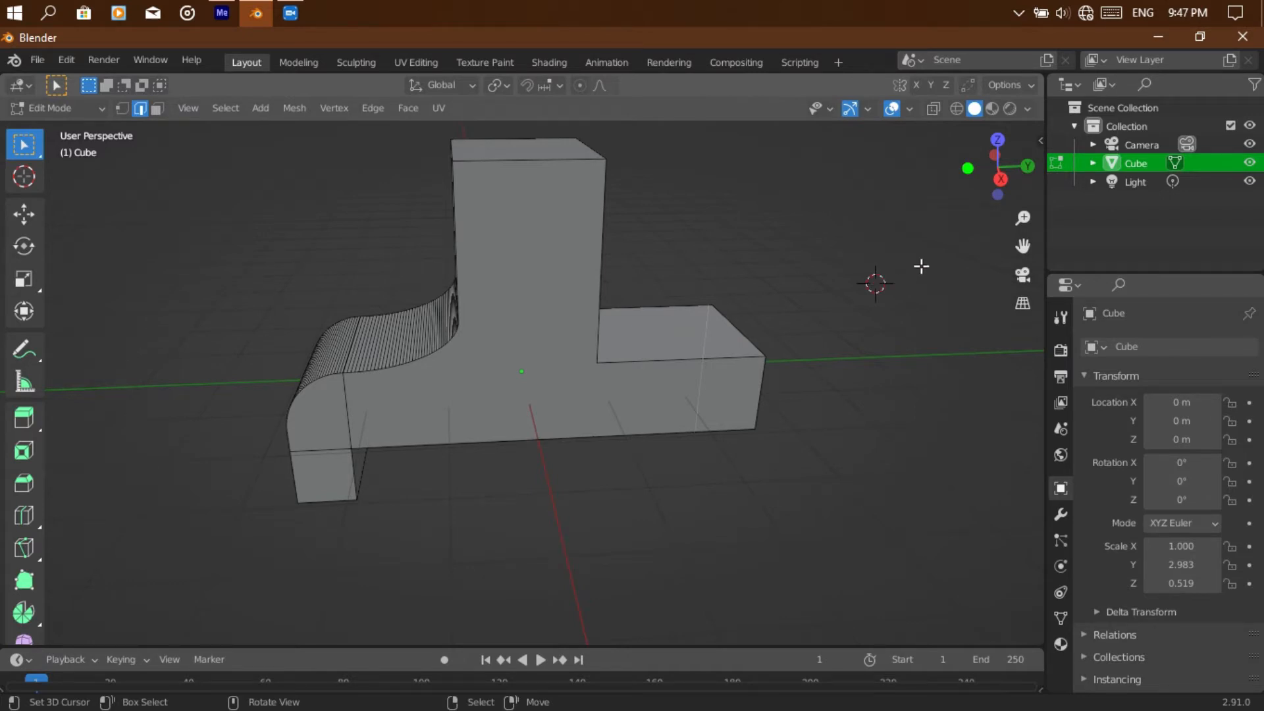
# Bevel both long top edges of the tower with 47 segments so they meet in a rounded top
pyautogui.moveTo(1022, 246); pyautogui.dragTo(728, 283)
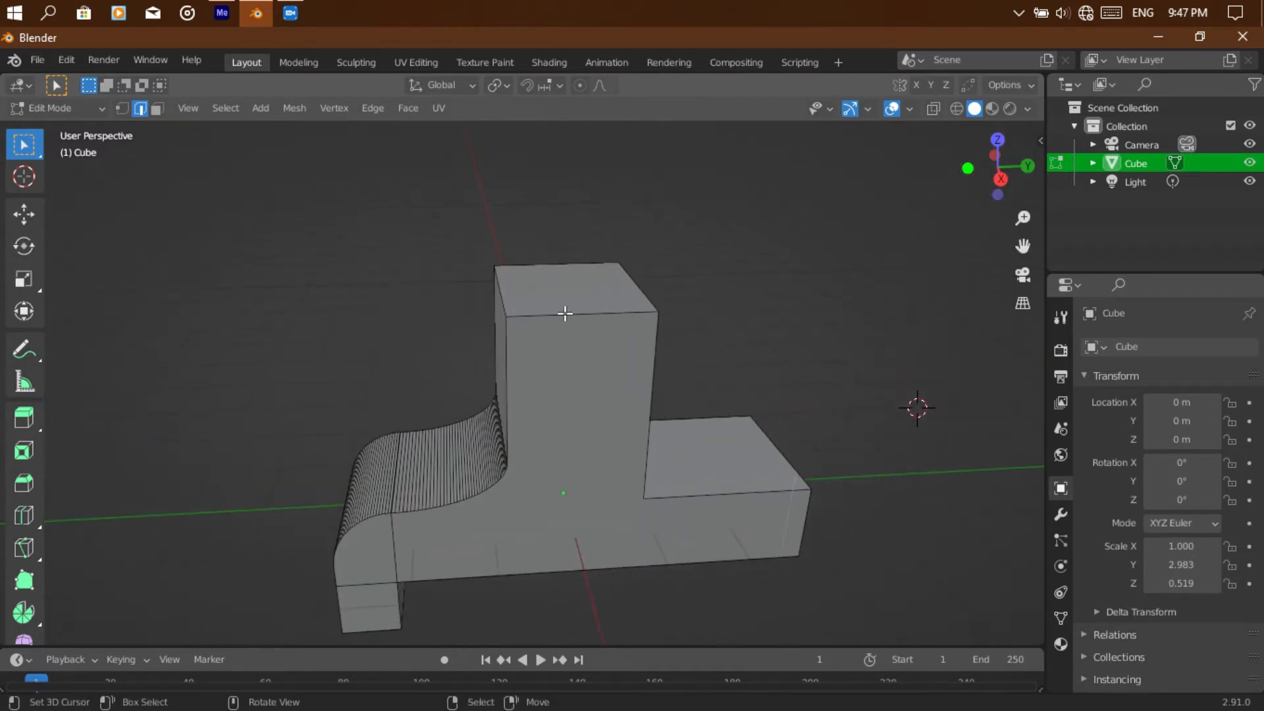
pyautogui.moveTo(994, 170); pyautogui.dragTo(1112, 207)
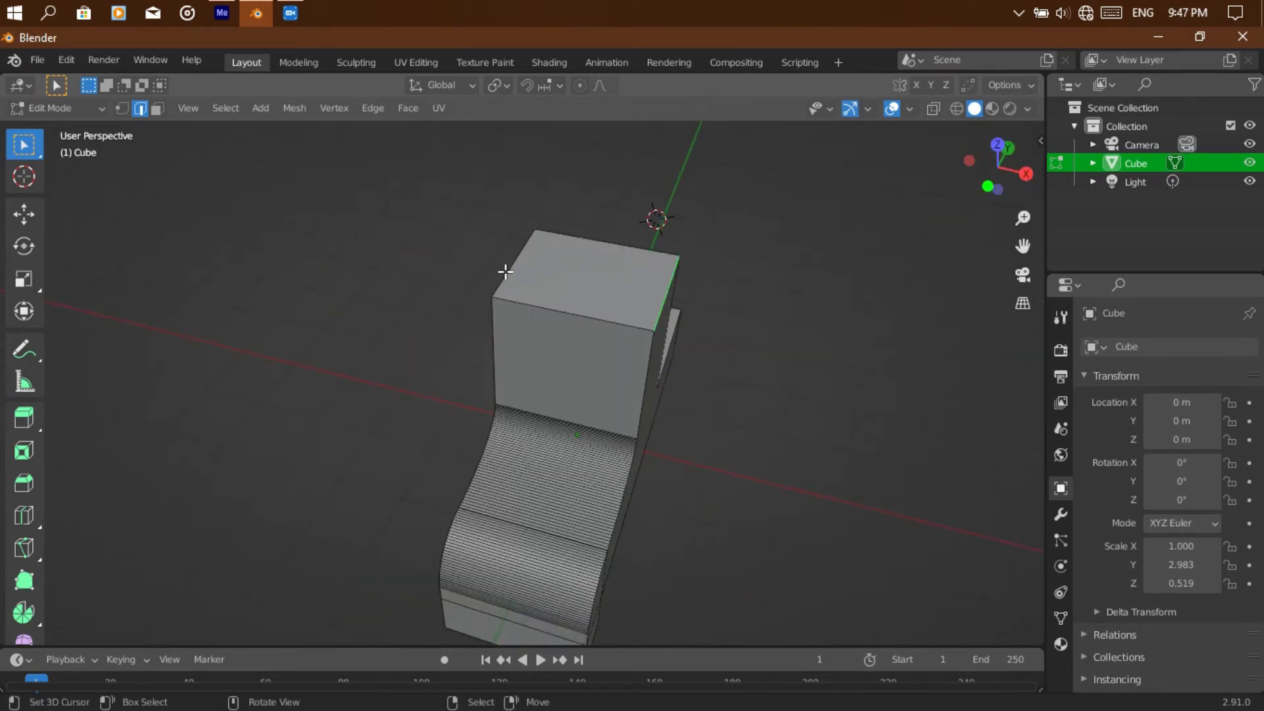
pyautogui.keyDown('shift'); pyautogui.click(507, 271); pyautogui.keyUp('shift')
pyautogui.hotkey('ctrl', 'b')
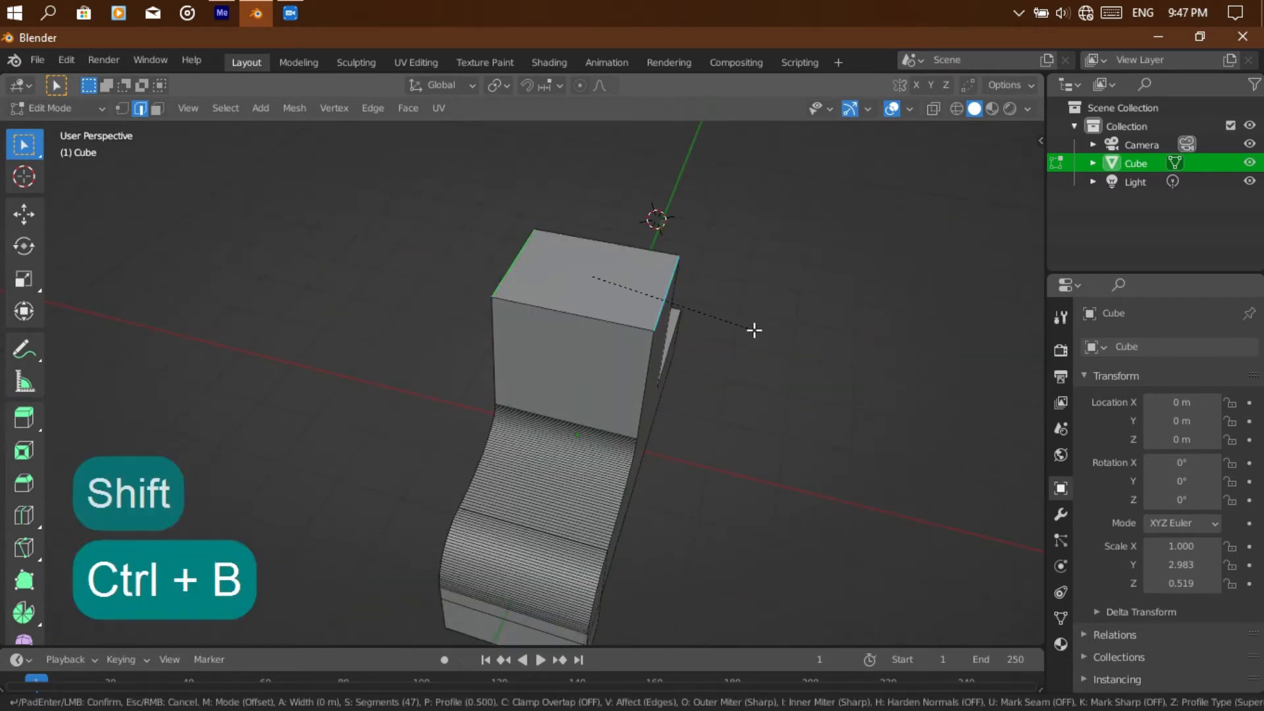
pyautogui.click(893, 382)
pyautogui.click(769, 294)
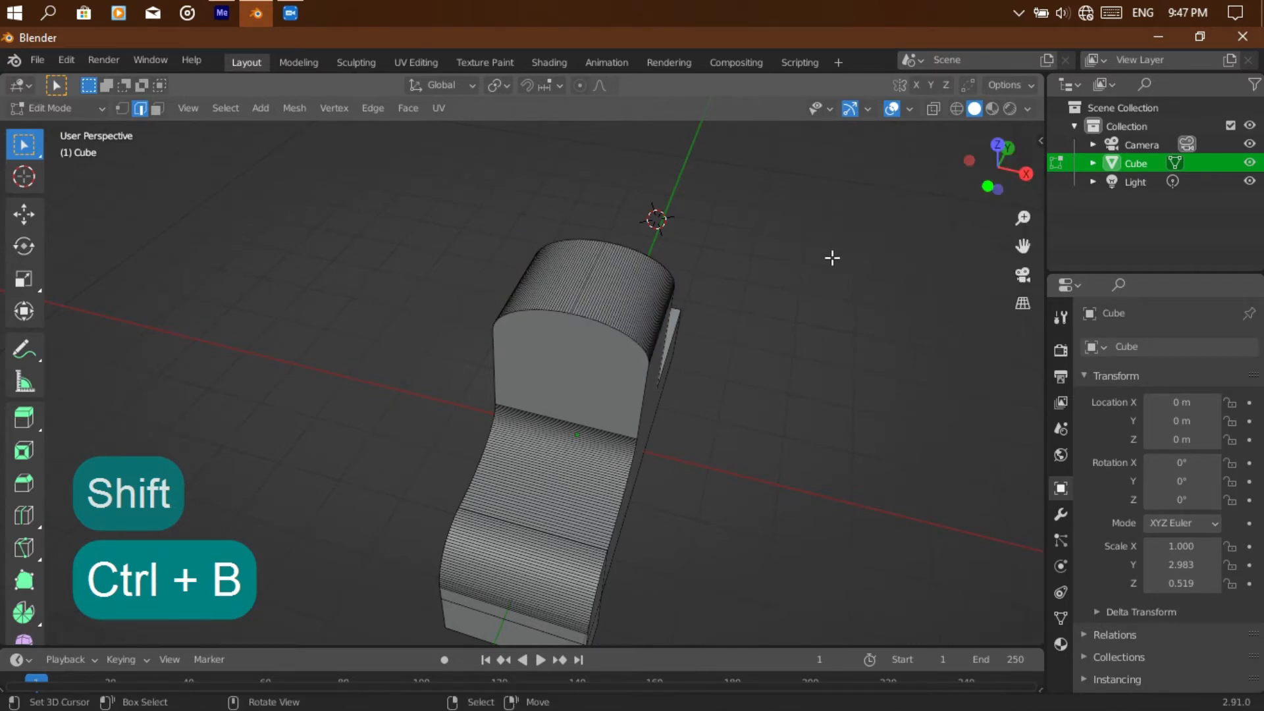
pyautogui.press('Tab')
pyautogui.click(796, 313)
pyautogui.press('Tab')
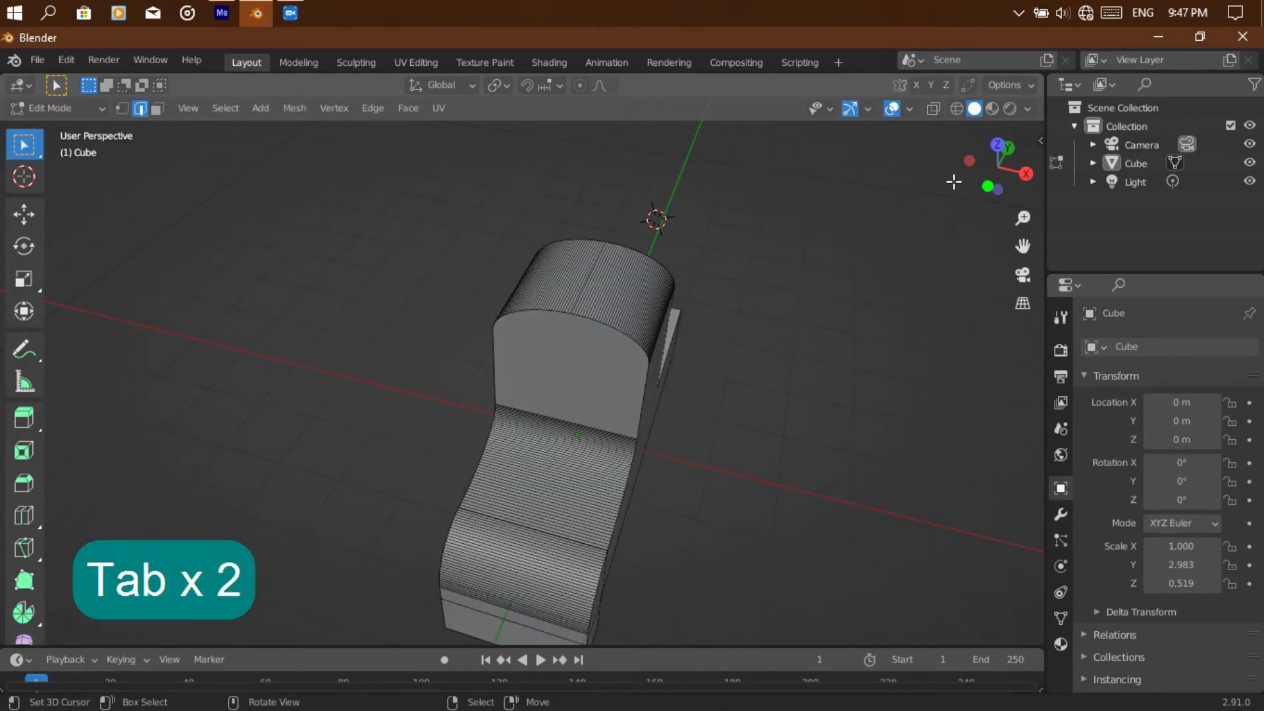
pyautogui.moveTo(958, 183); pyautogui.dragTo(986, 186)
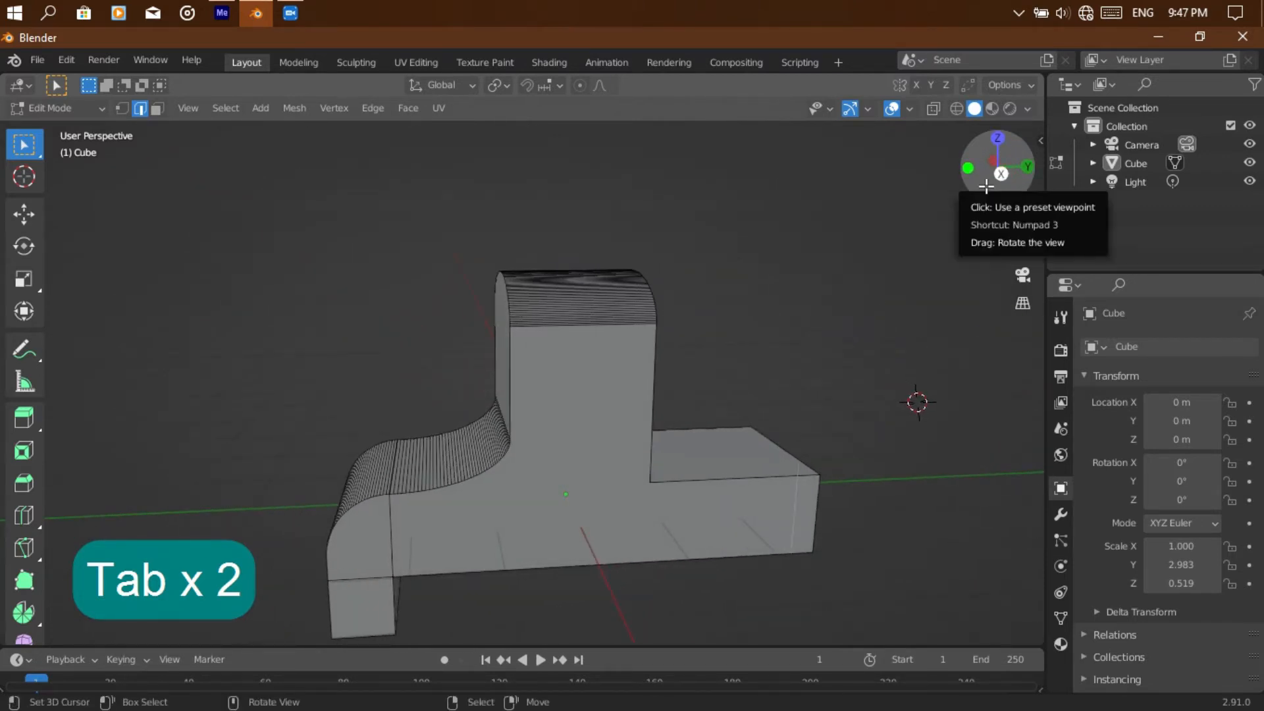
# Display the face normals on the mesh through the viewport overlays
pyautogui.click(909, 108)
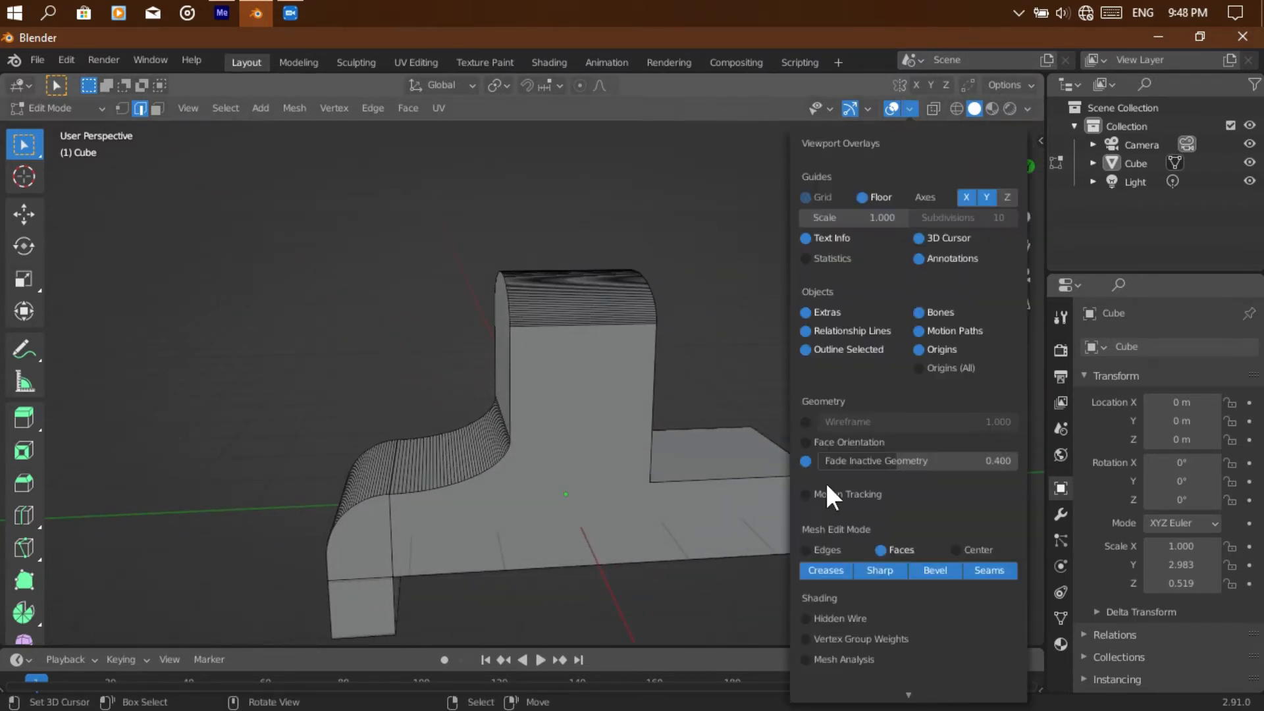
pyautogui.scroll(-4, 836, 618)
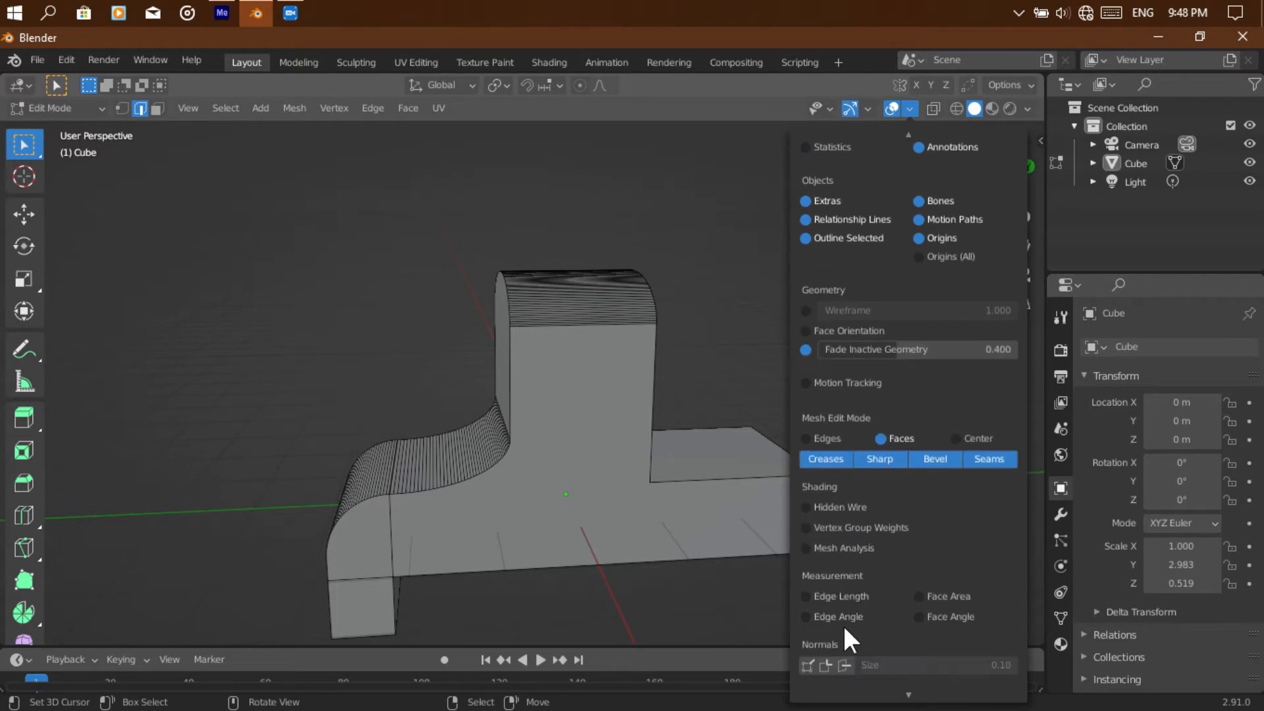
pyautogui.click(844, 665)
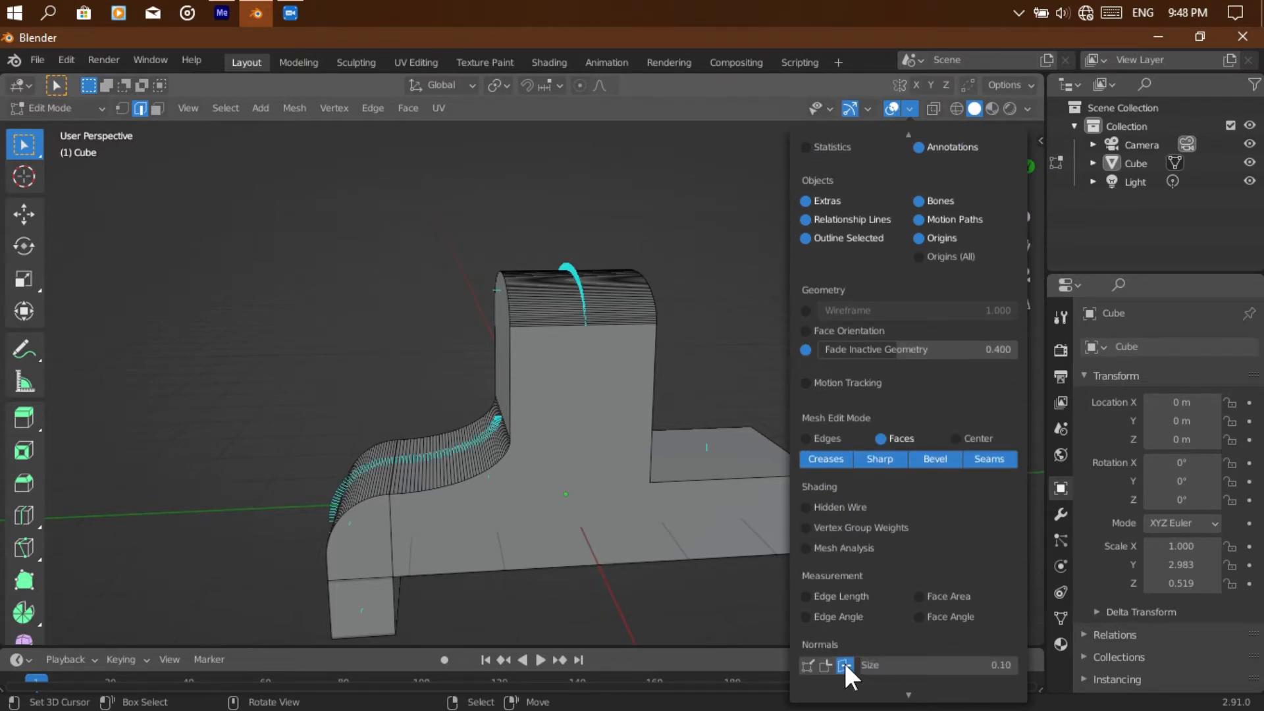
pyautogui.scroll(-2, 844, 661)
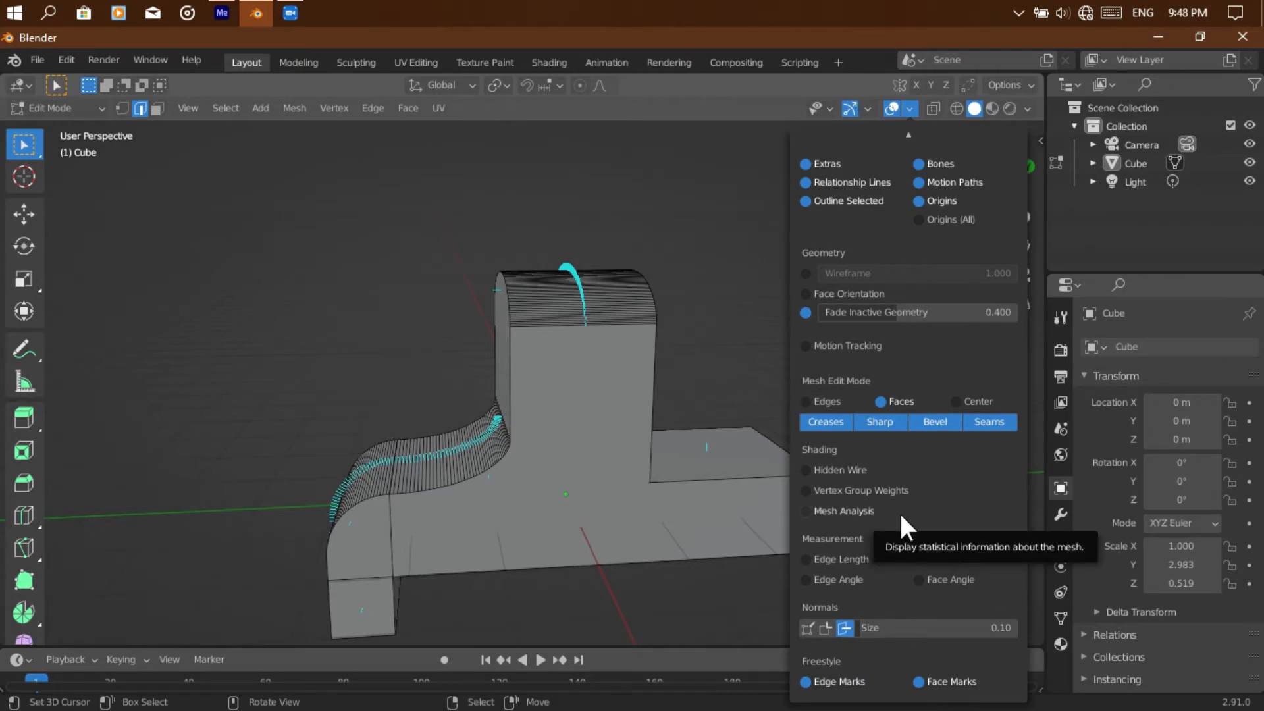
pyautogui.scroll(8, 894, 479)
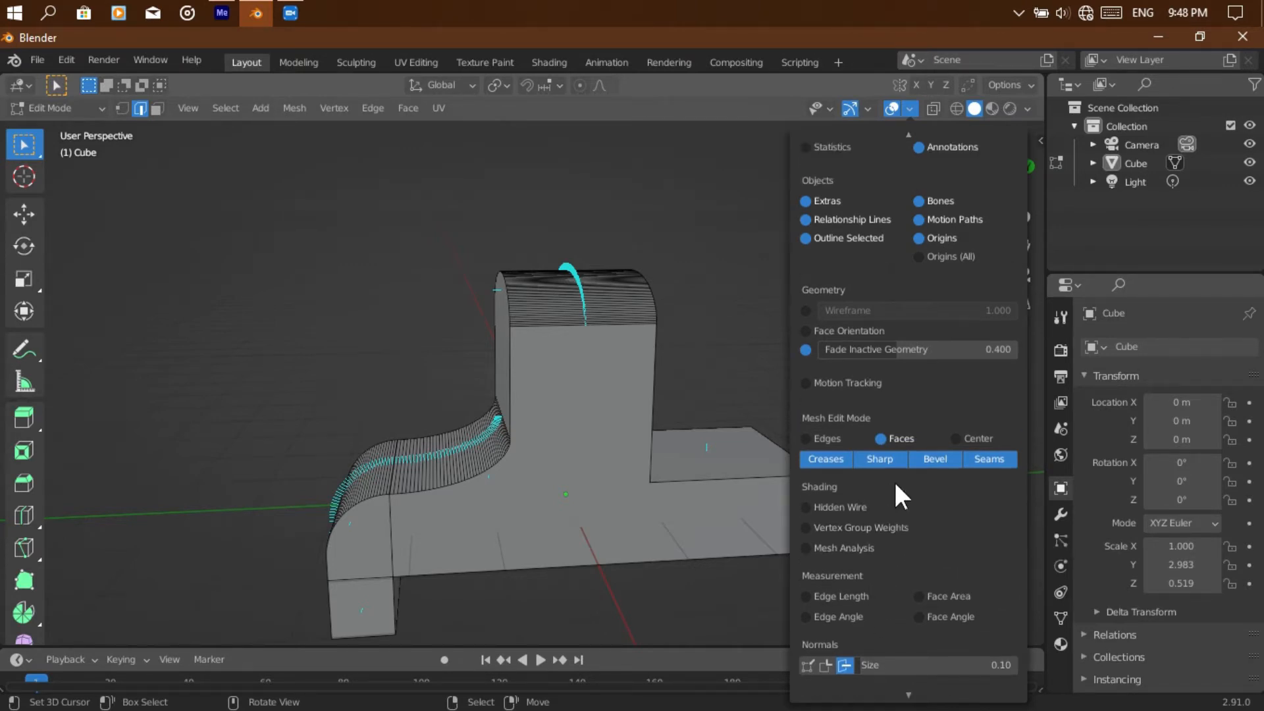
pyautogui.scroll(-8, 895, 487)
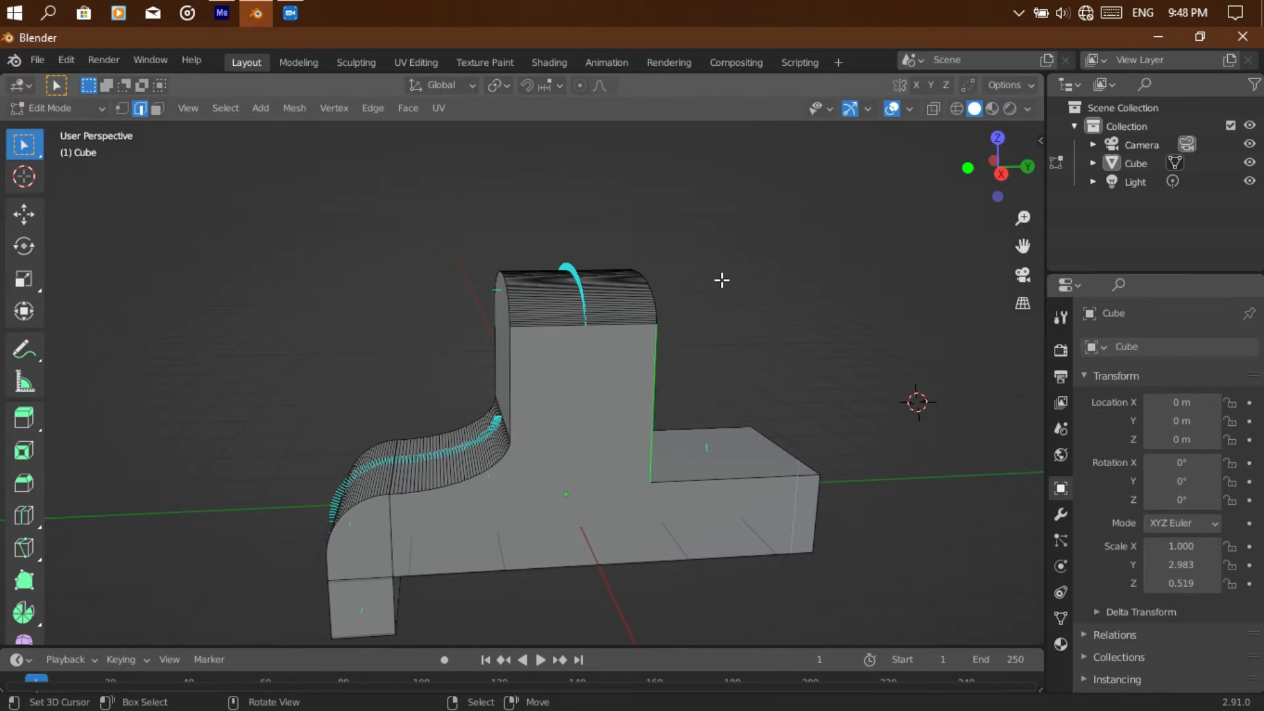
# In Object Mode, bring up the JMesh add-on tools and show the model in wireframe from the right side
pyautogui.press('Tab')
pyautogui.moveTo(1030, 194); pyautogui.dragTo(1019, 263)
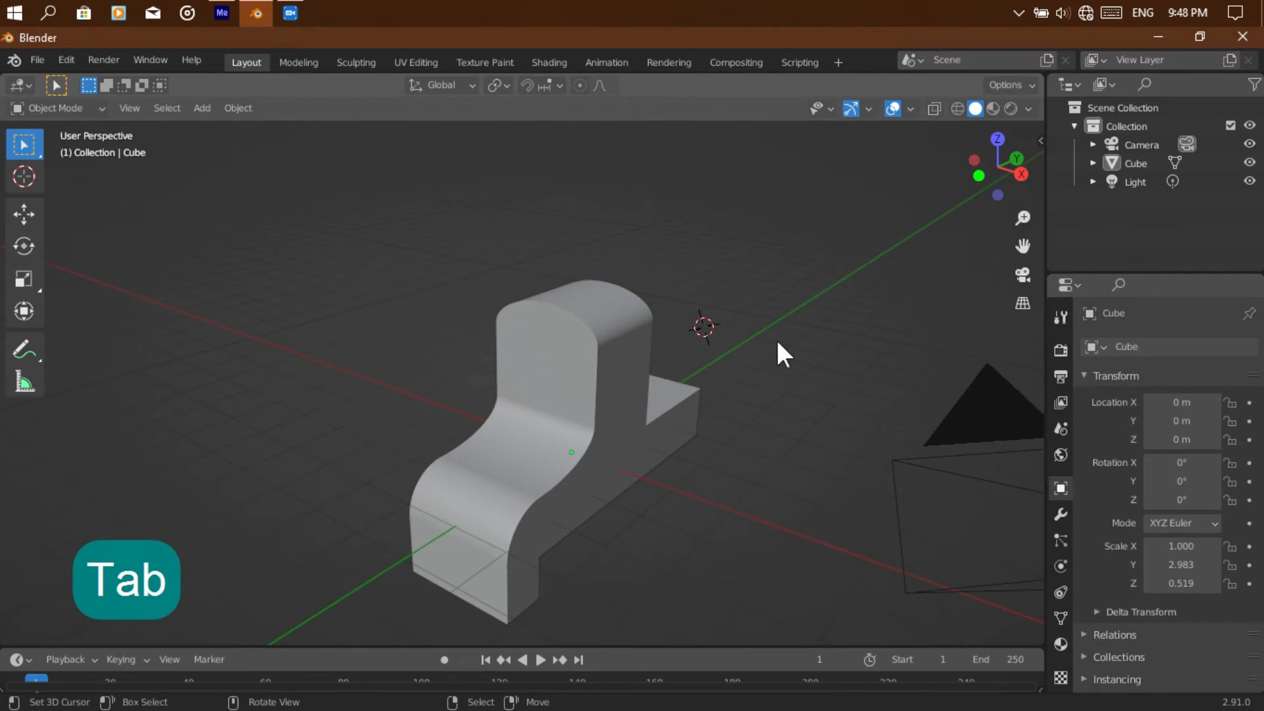
pyautogui.press('n')
pyautogui.click(1034, 257)
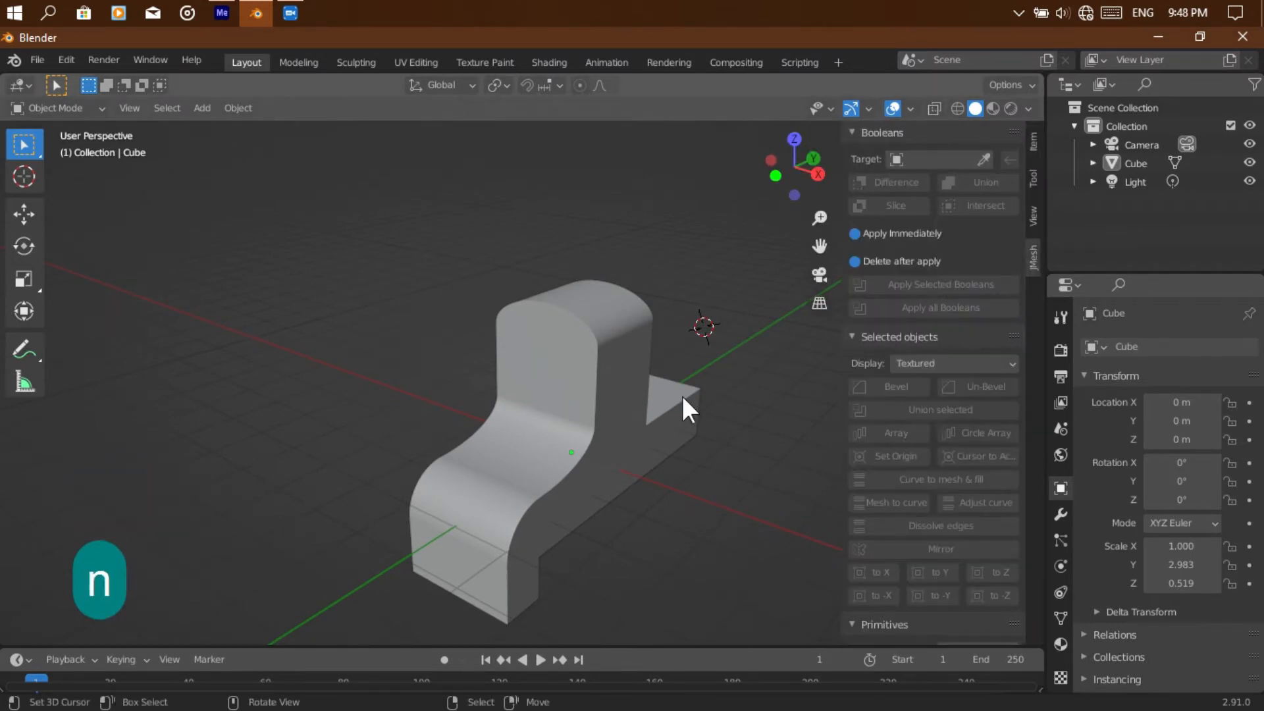
pyautogui.click(957, 108)
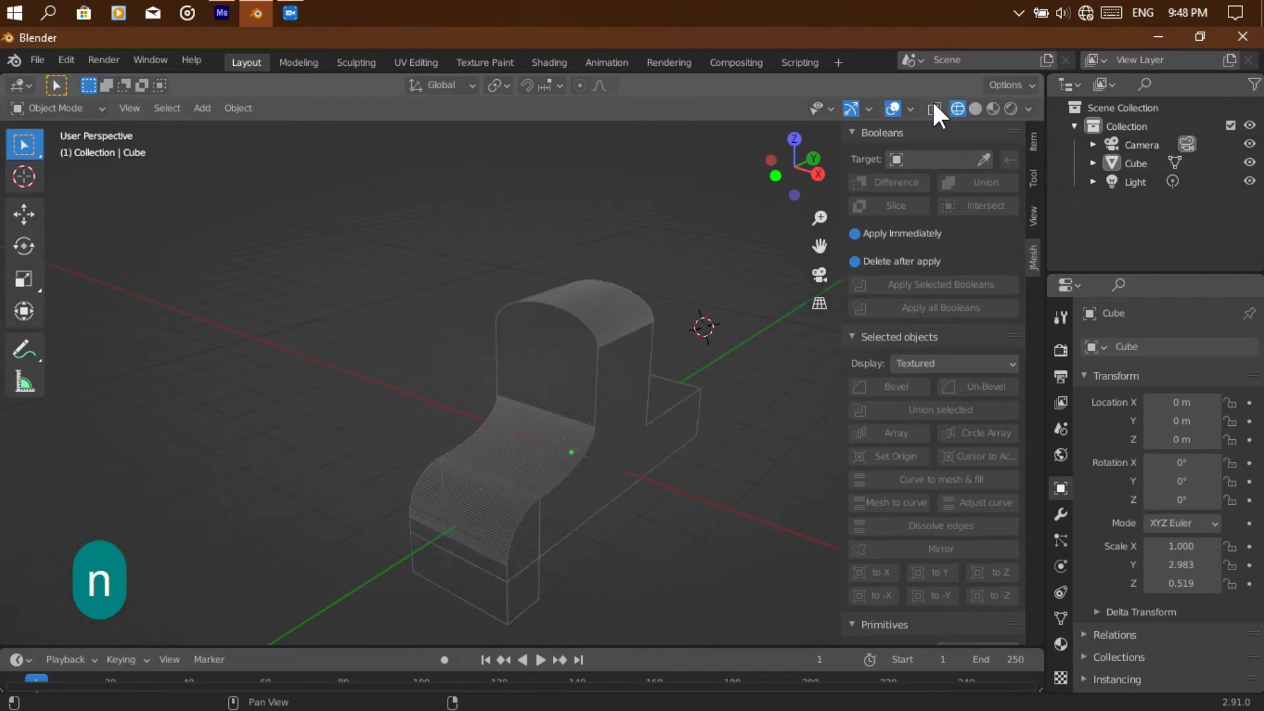
pyautogui.click(819, 175)
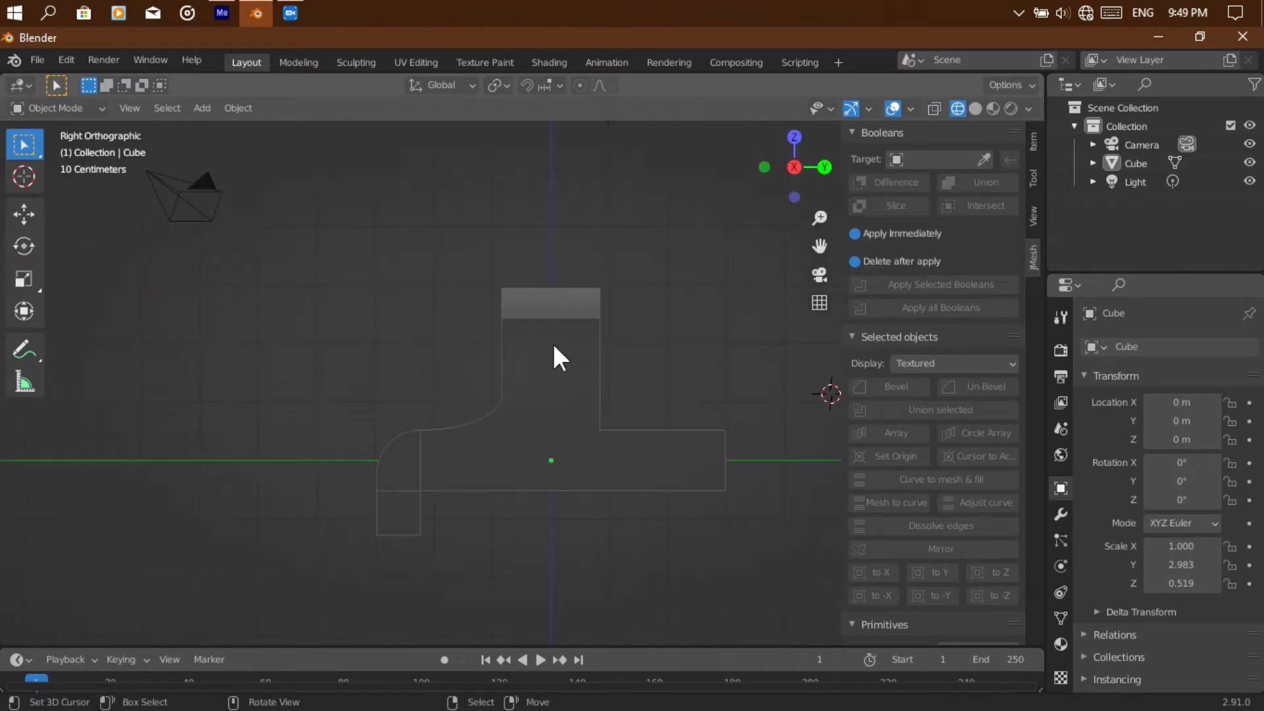
# Hide the face normals overlay in Edit Mode
pyautogui.press('Tab')
pyautogui.scroll(-3, 893, 576)
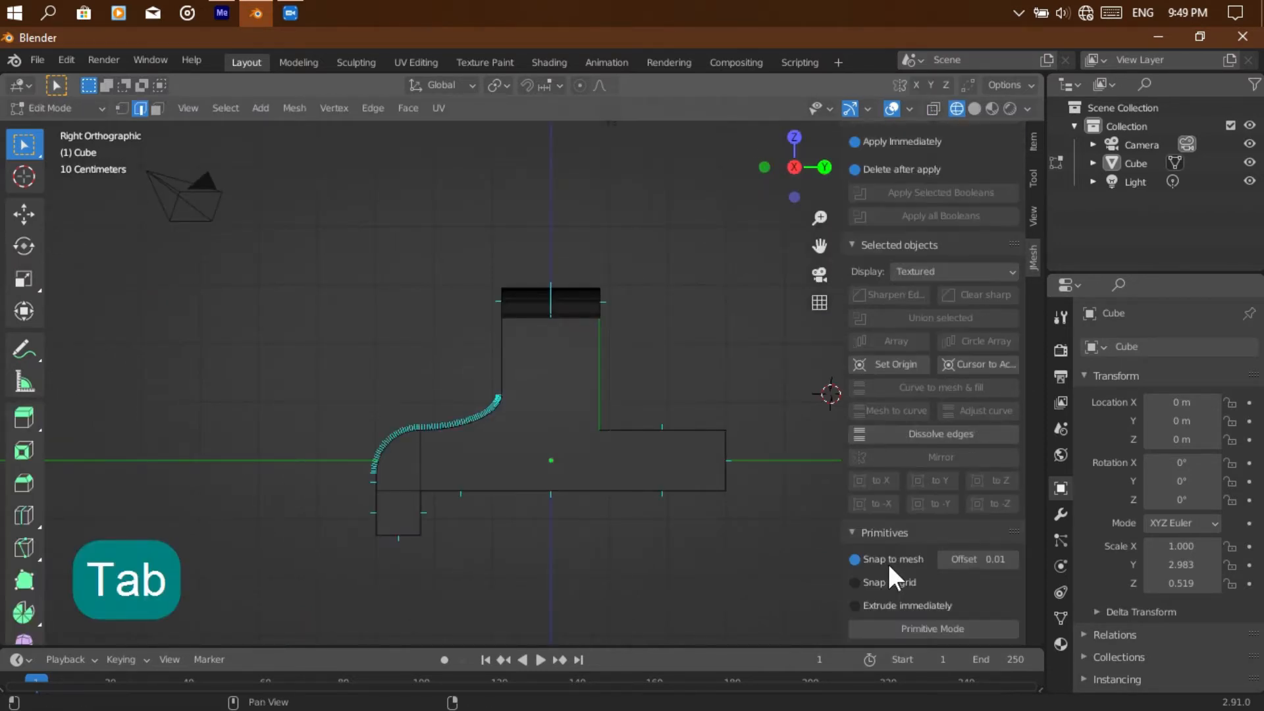
pyautogui.click(910, 110)
pyautogui.scroll(-3, 862, 543)
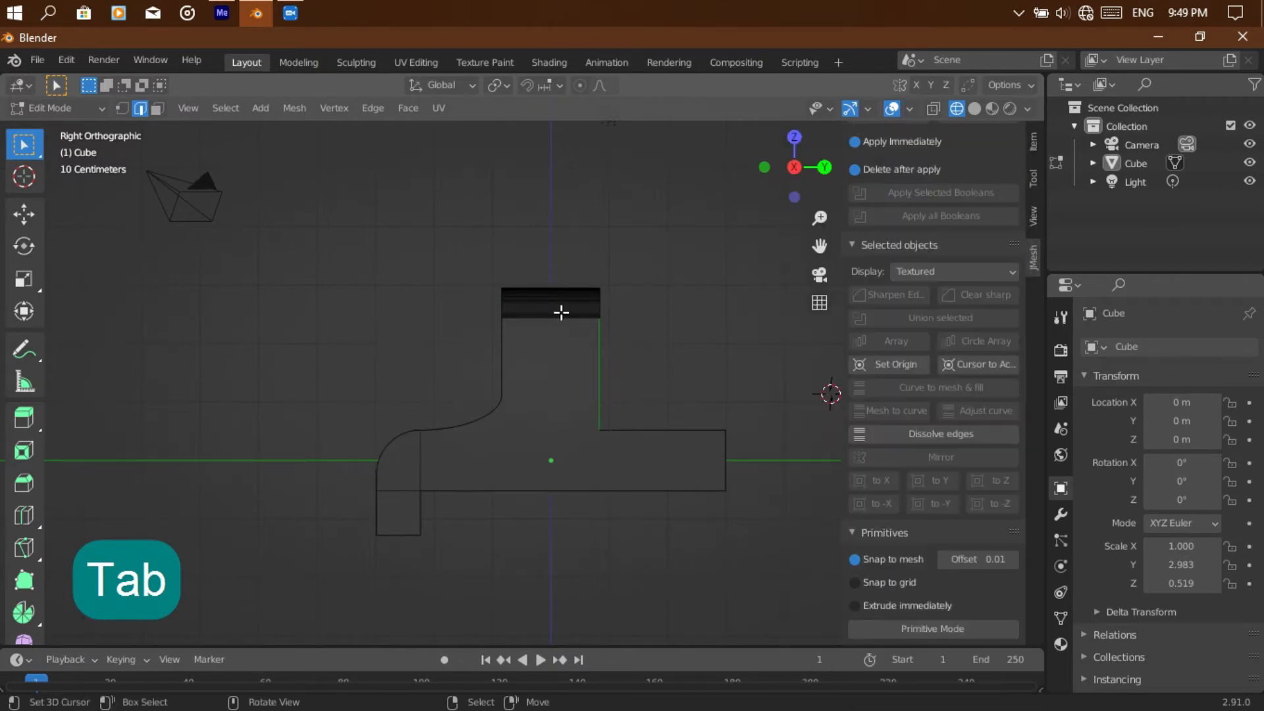
# Try to move the rounded front section's vertices outward along the Y axis in wireframe, and undo the move
pyautogui.press('Tab')
pyautogui.press('Tab')
pyautogui.press('a')
pyautogui.moveTo(297, 386); pyautogui.dragTo(434, 546)
pyautogui.press('1')
pyautogui.moveTo(337, 351); pyautogui.dragTo(437, 547)
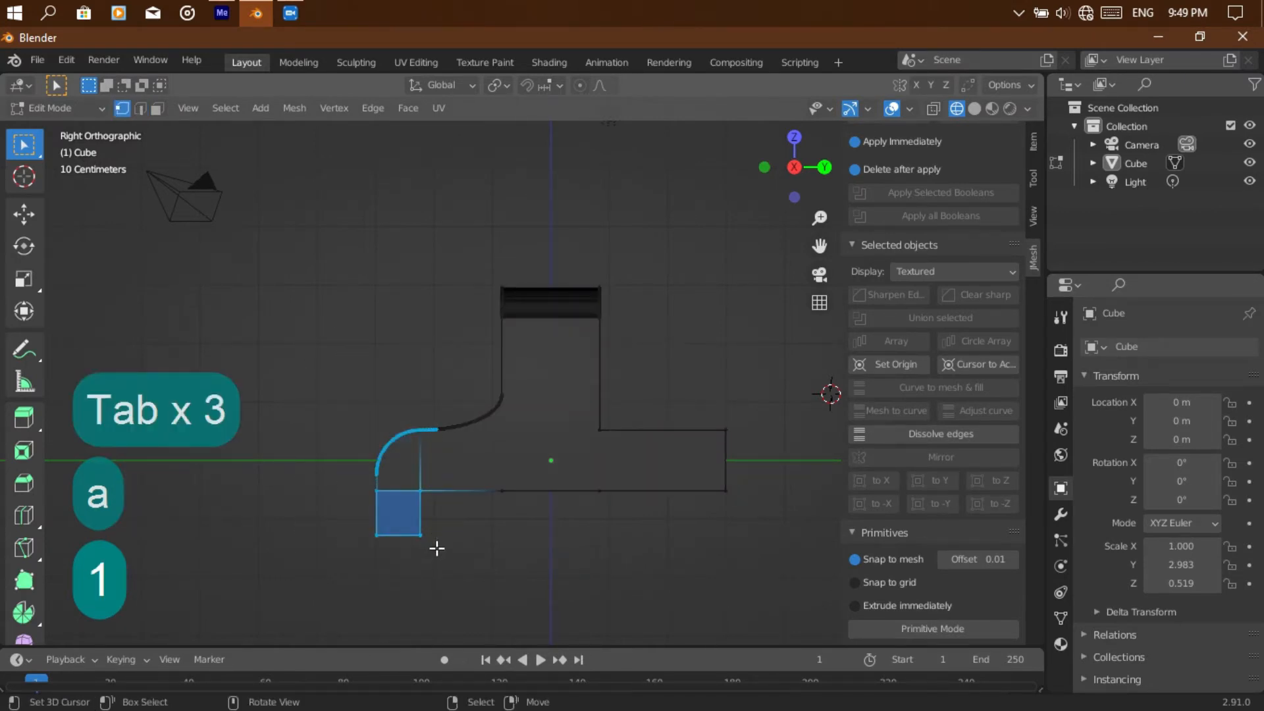
pyautogui.press('g')
pyautogui.press('y')
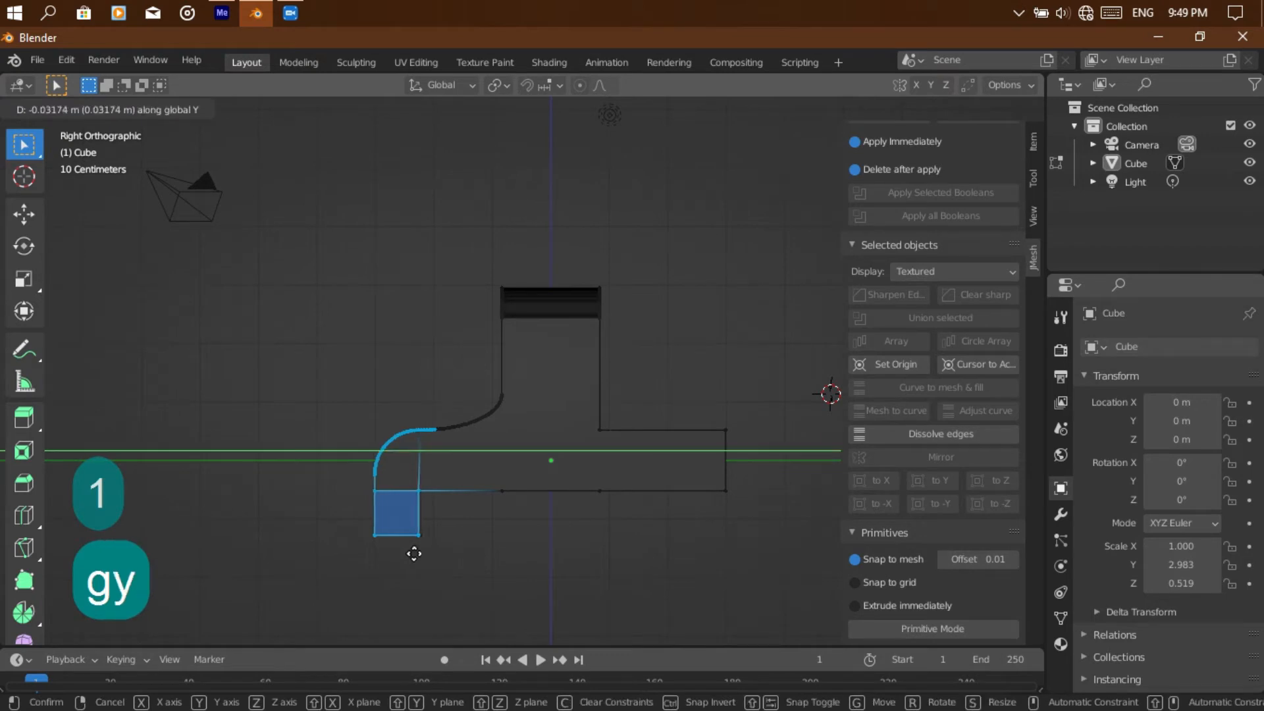
pyautogui.click(402, 555)
pyautogui.moveTo(814, 181); pyautogui.dragTo(1001, 208)
pyautogui.hotkey('ctrl', 'z')
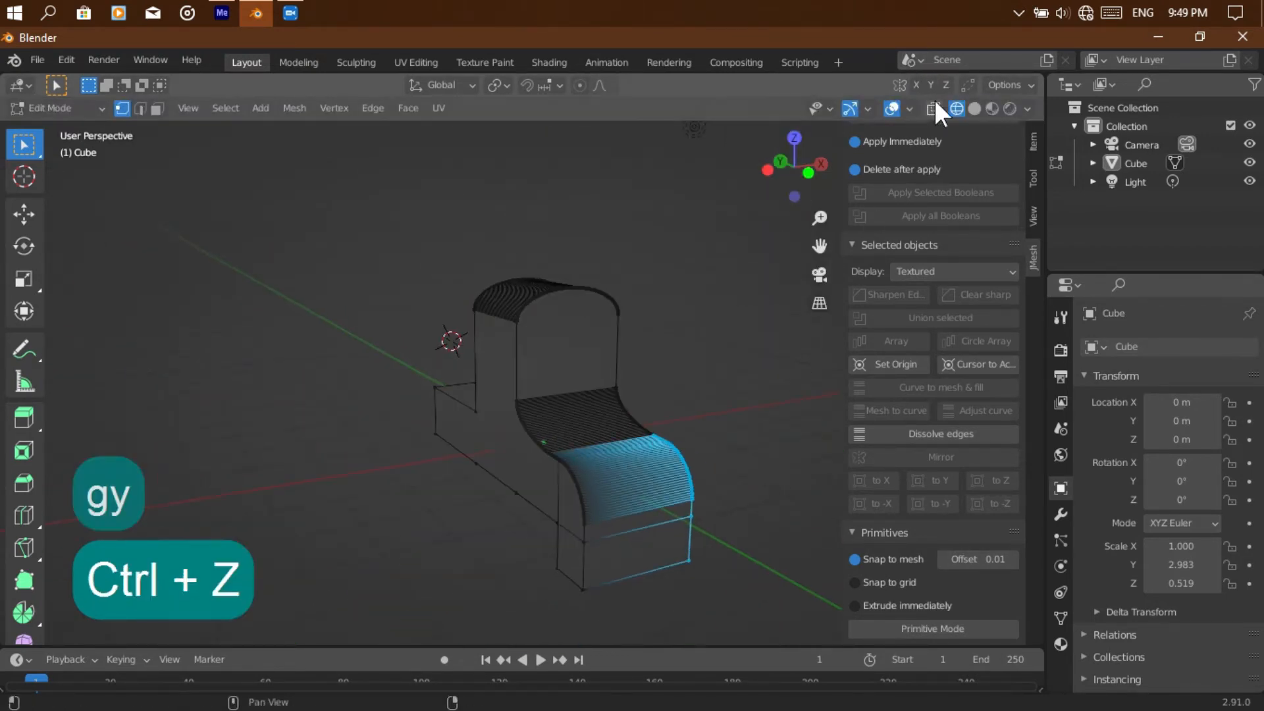
# With X-ray enabled, select all vertices of the rounded front section and move them about 1.1 m outward along negative Y
pyautogui.click(821, 164)
pyautogui.moveTo(369, 413); pyautogui.dragTo(437, 567)
pyautogui.press('g')
pyautogui.press('y')
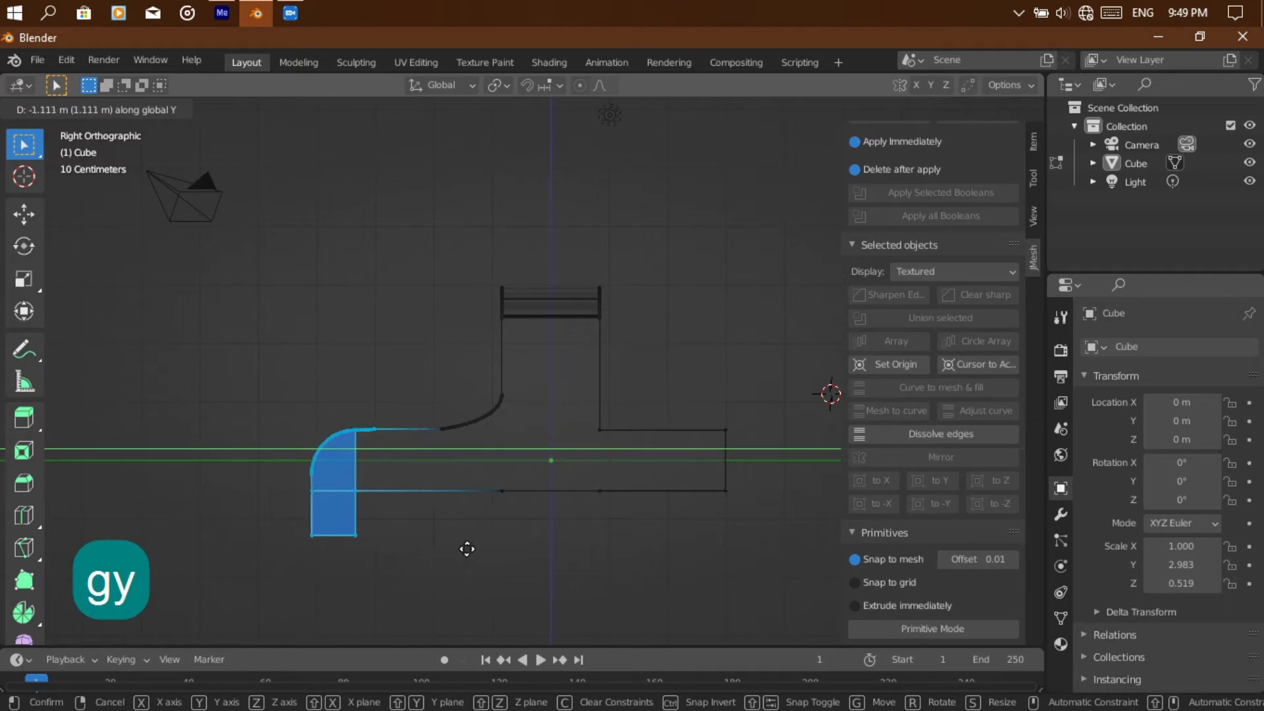
pyautogui.click(457, 551)
pyautogui.moveTo(777, 188); pyautogui.dragTo(882, 251)
pyautogui.rightClick(234, 347)
pyautogui.press('Tab')
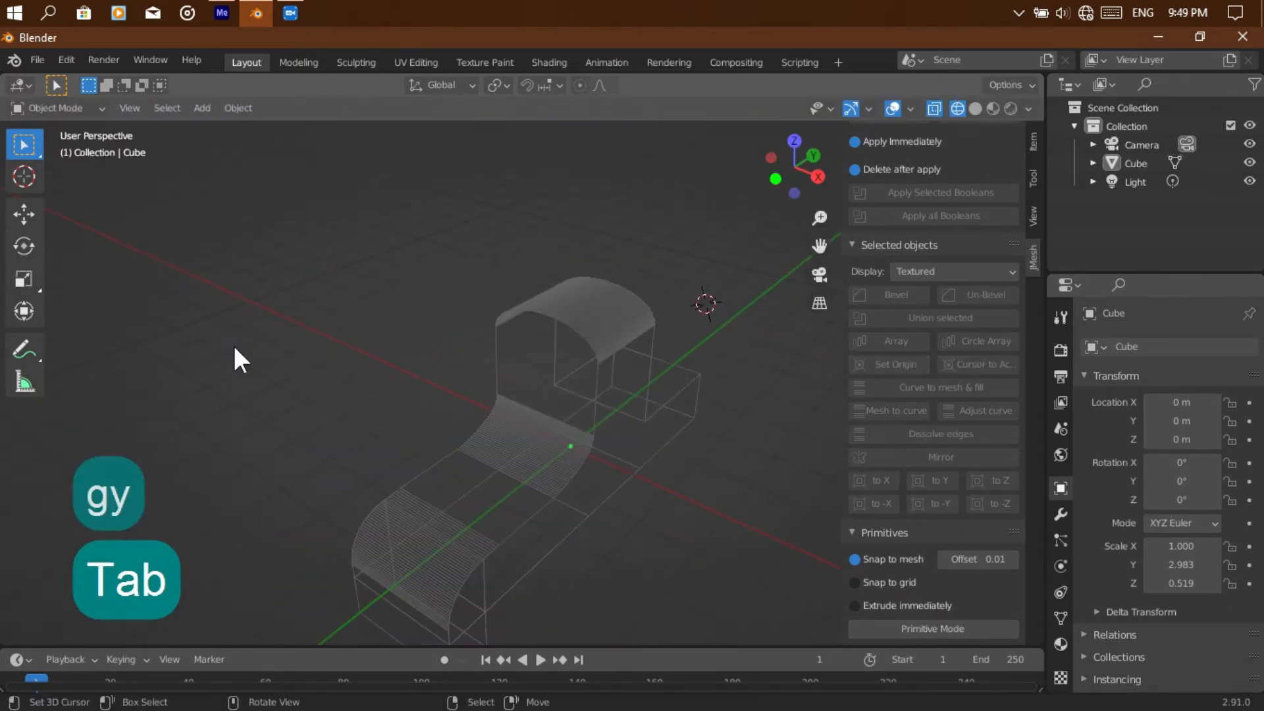
# In solid shading, enable snapping to the grid and set up Primitive Mode for a Circle with the Difference operation in front view
pyautogui.click(975, 110)
pyautogui.moveTo(805, 159)
pyautogui.mouseDown()
pyautogui.moveTo(776, 165)
pyautogui.moveTo(804, 159)
pyautogui.mouseUp()
pyautogui.click(866, 581)
pyautogui.click(873, 627)
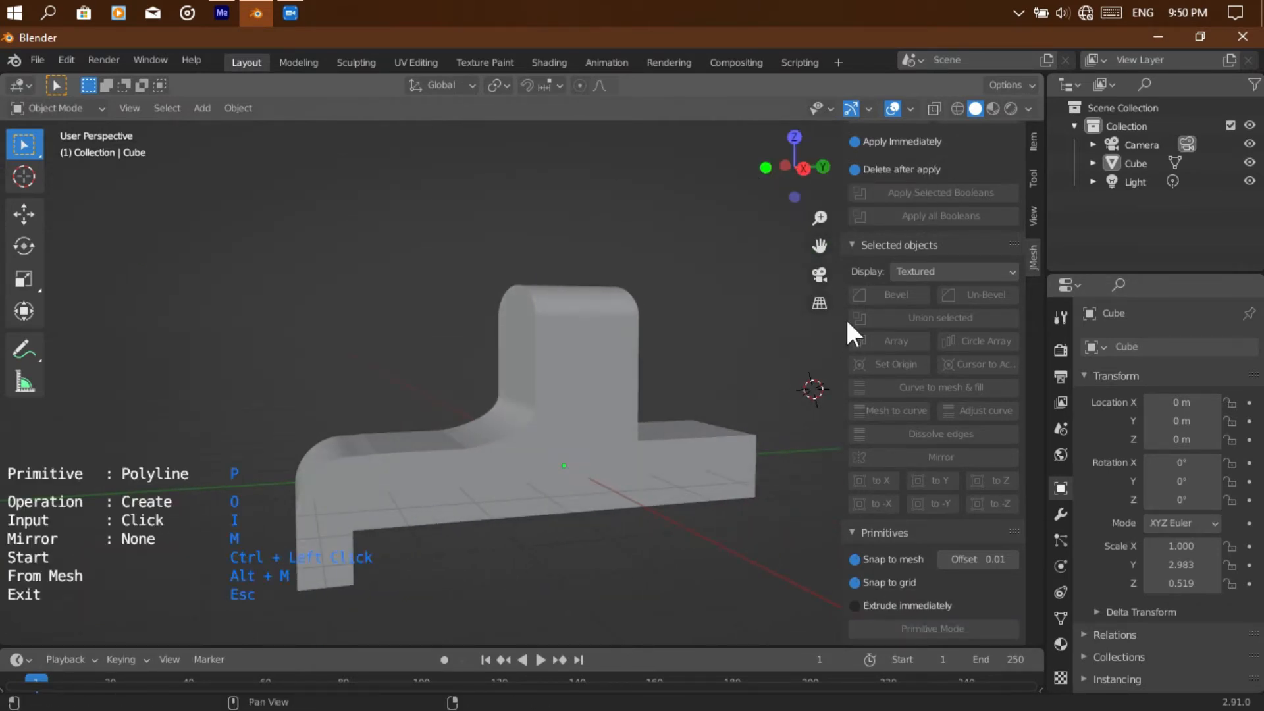
pyautogui.click(765, 168)
pyautogui.press('p')
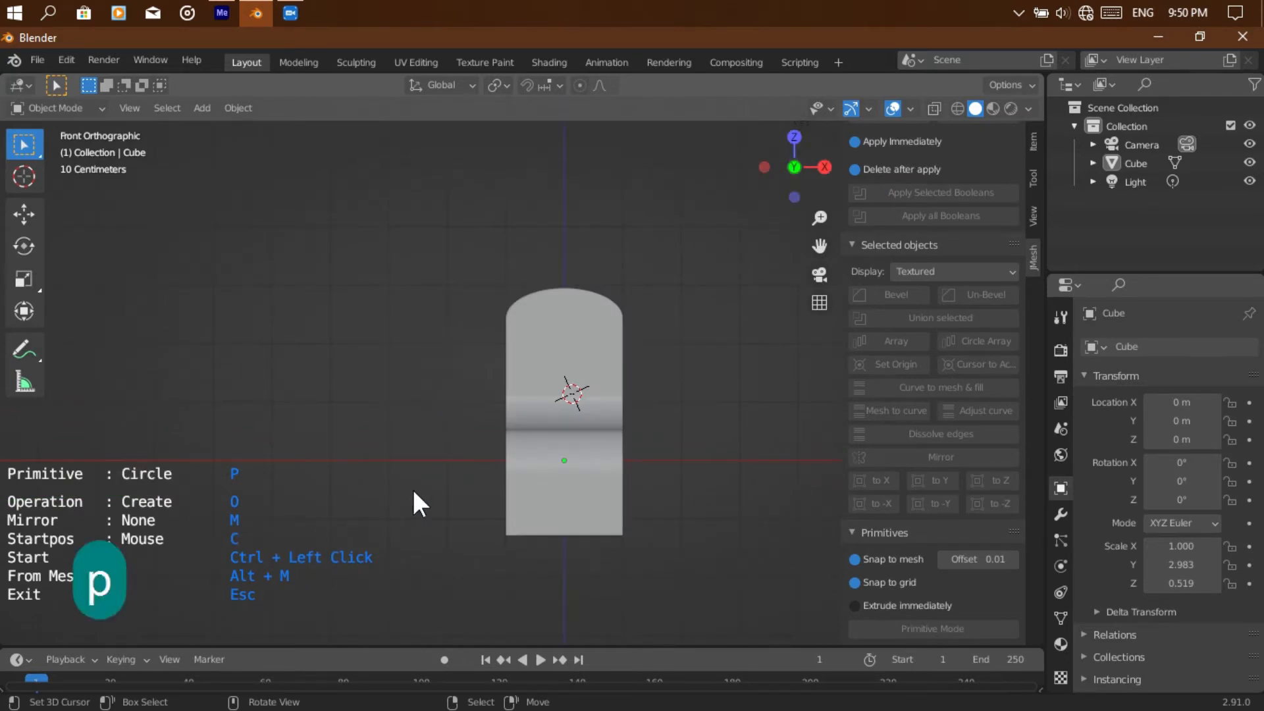
pyautogui.press('o')
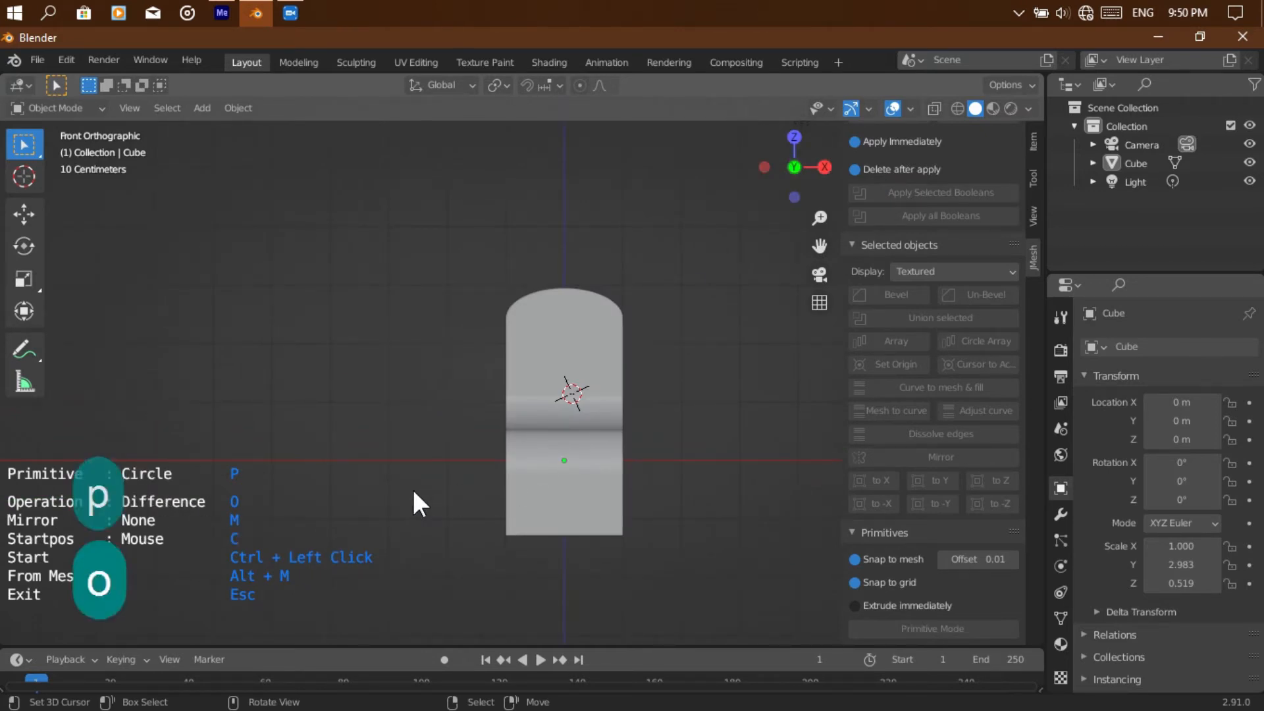
# Draw a 32-segment circle centred on the upper part of the tower's front face and cut it into the tower as a hole
pyautogui.keyDown('ctrl'); pyautogui.click(564, 341); pyautogui.keyUp('ctrl')
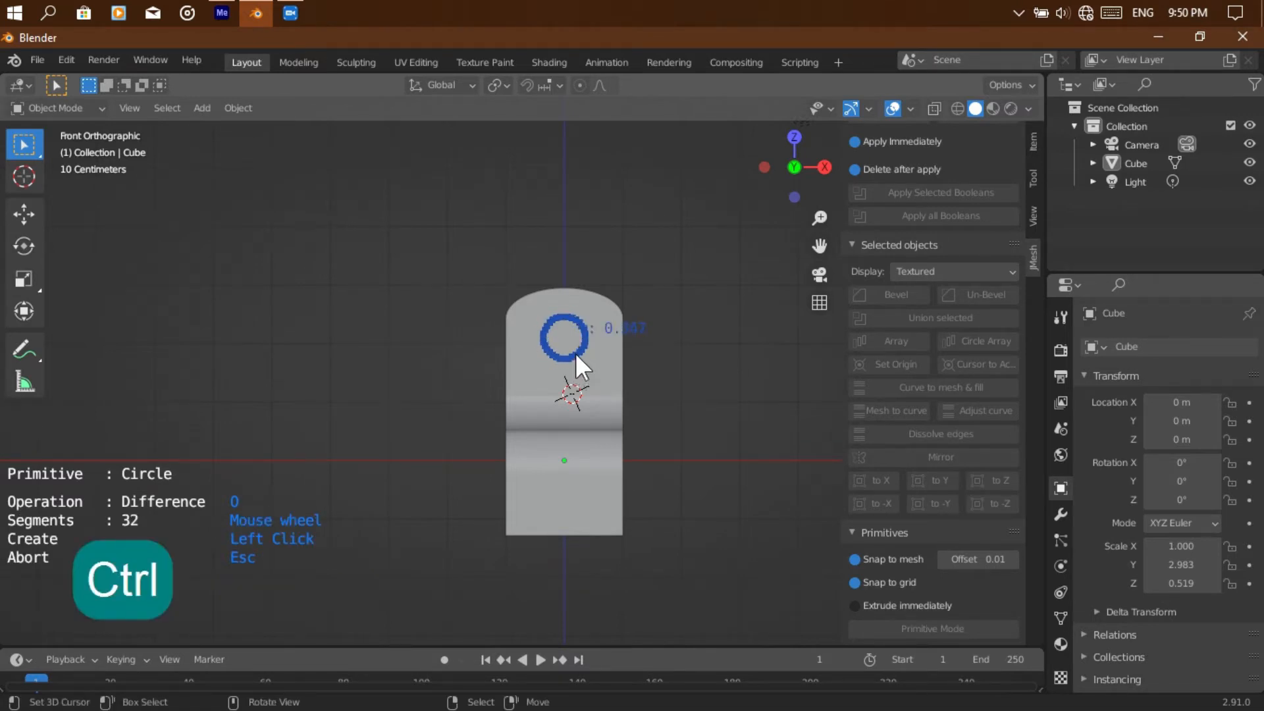
pyautogui.click(575, 353)
pyautogui.moveTo(789, 182); pyautogui.dragTo(771, 173)
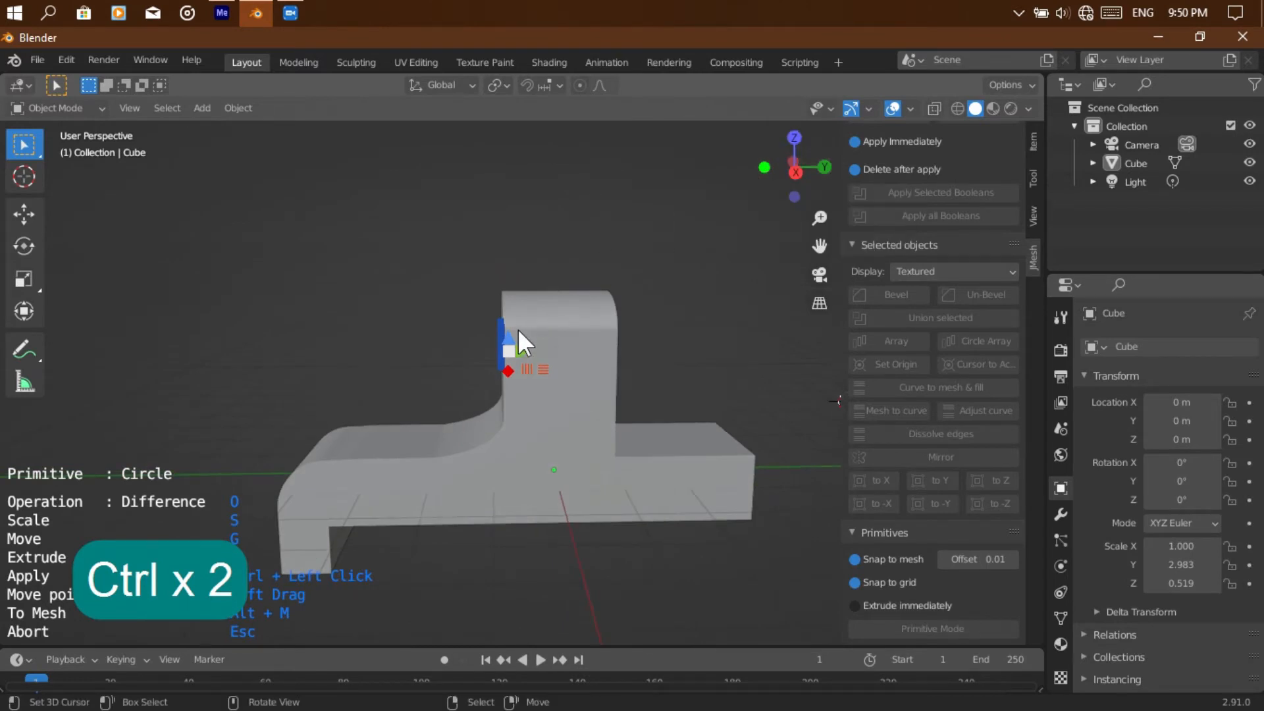
pyautogui.moveTo(794, 170); pyautogui.dragTo(896, 178)
pyautogui.keyDown('ctrl'); pyautogui.click(675, 347); pyautogui.keyUp('ctrl')
pyautogui.rightClick(747, 286)
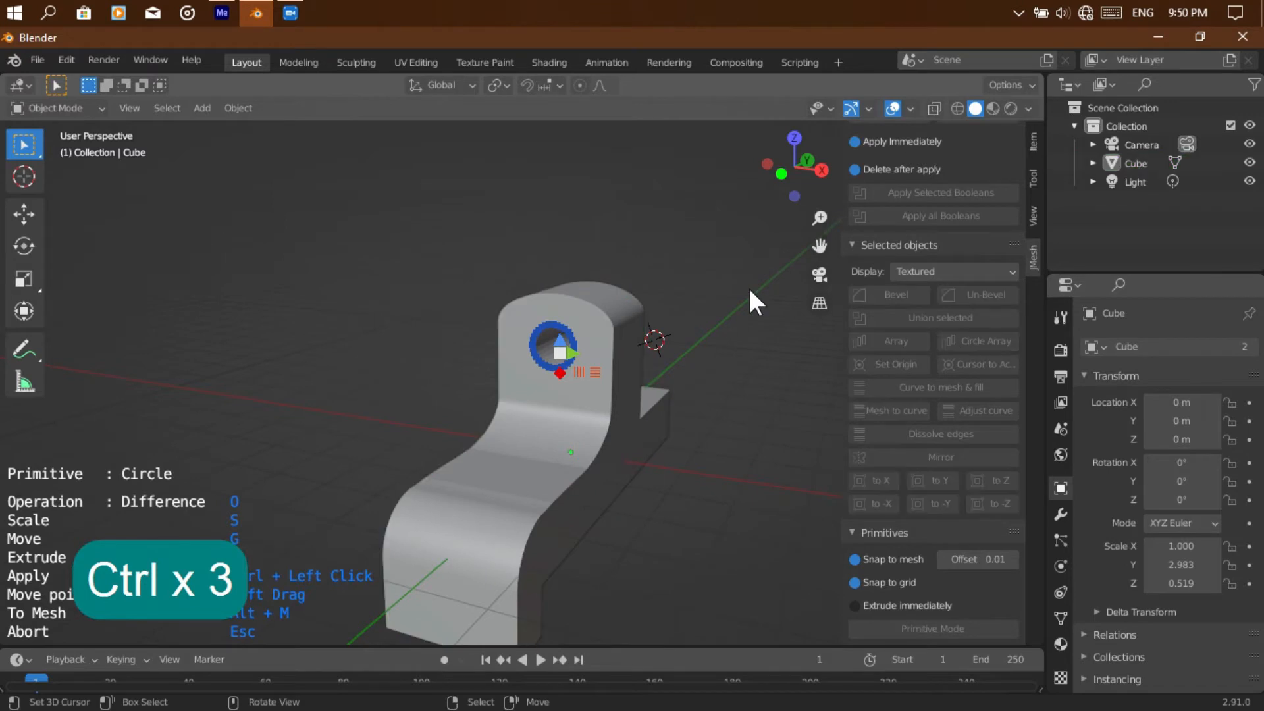
# In top view with wireframe shading, select the bracket and select the vertices of its rounded front section in Edit Mode
pyautogui.moveTo(820, 172); pyautogui.dragTo(814, 131)
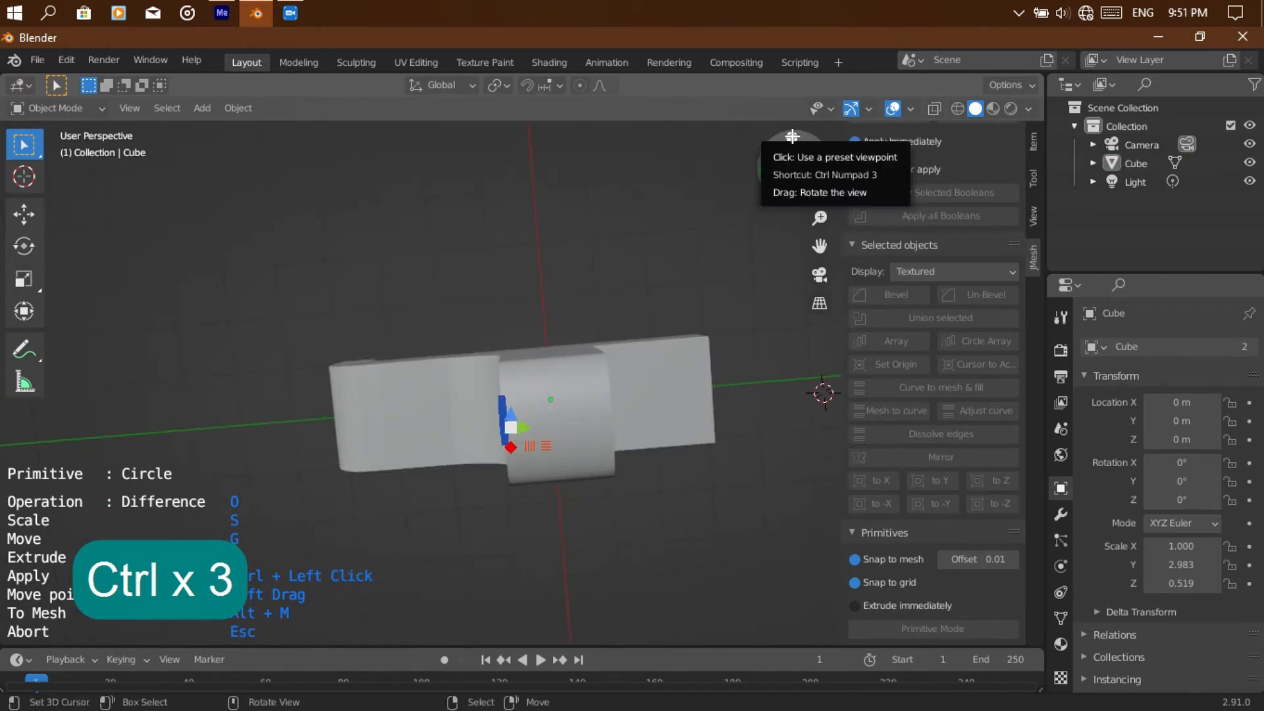
pyautogui.click(791, 137)
pyautogui.click(793, 138)
pyautogui.moveTo(795, 188); pyautogui.dragTo(796, 157)
pyautogui.click(796, 157)
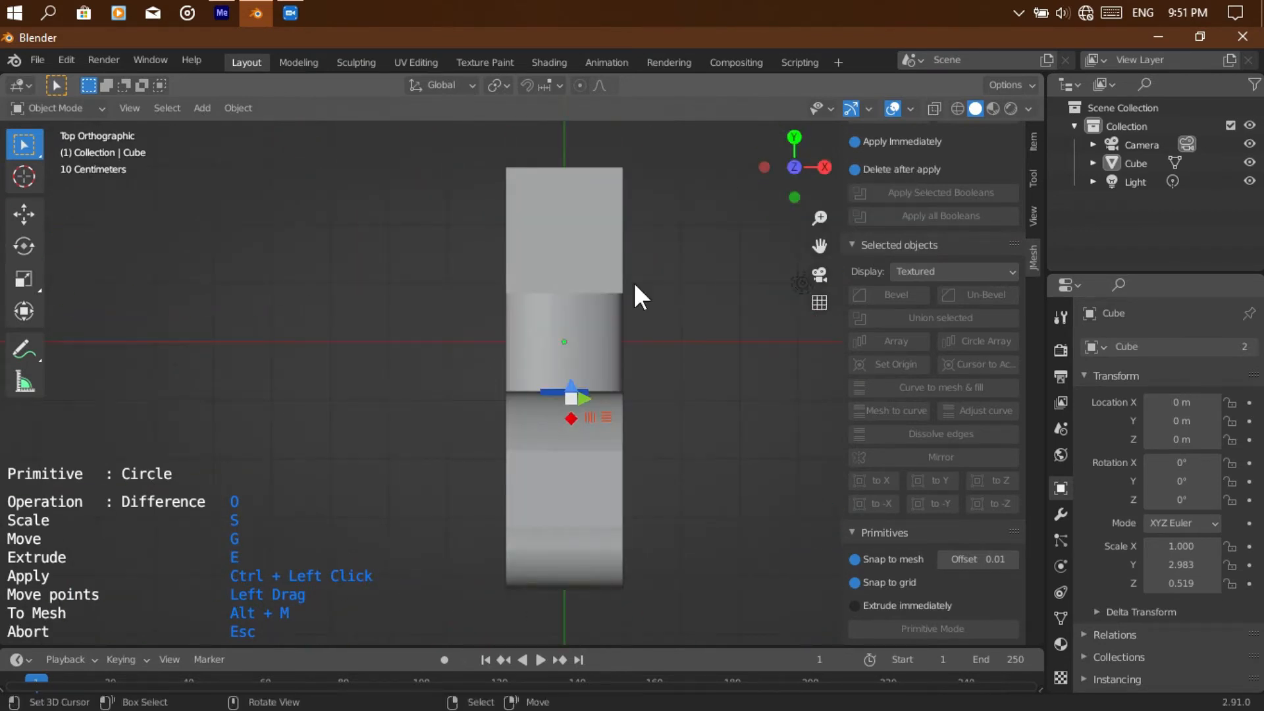
pyautogui.click(958, 109)
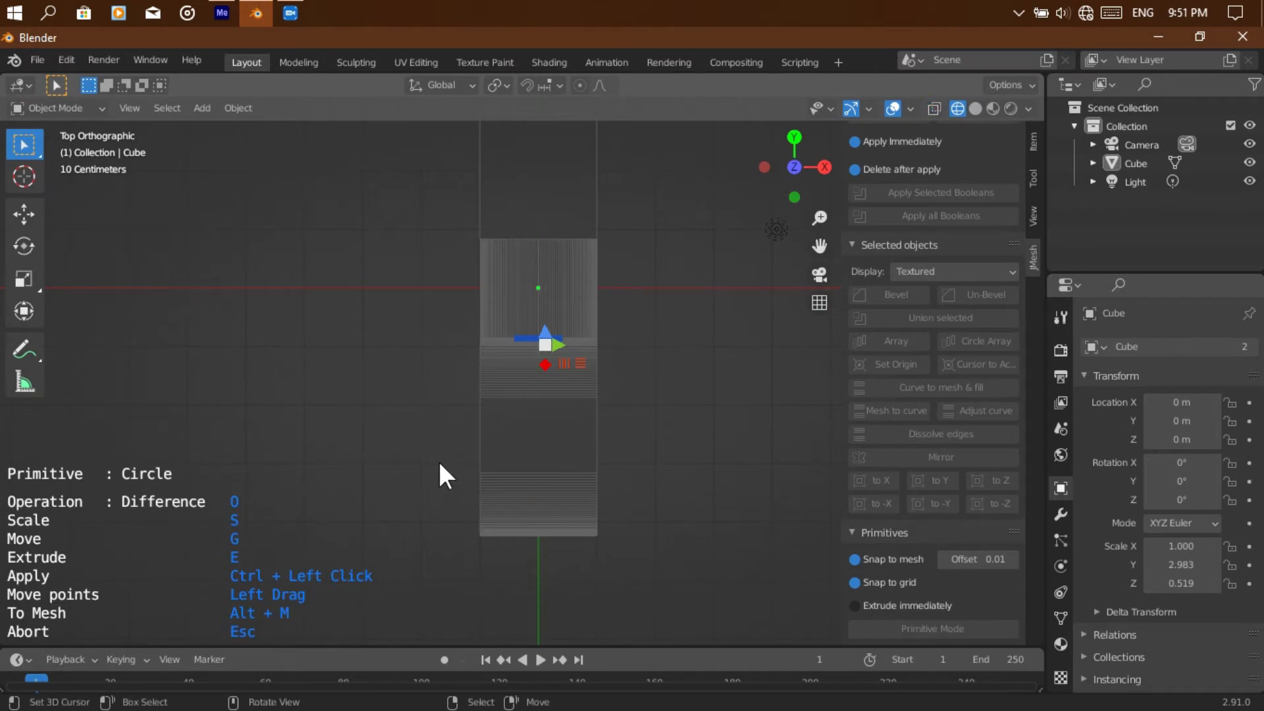
pyautogui.moveTo(441, 459); pyautogui.dragTo(680, 570)
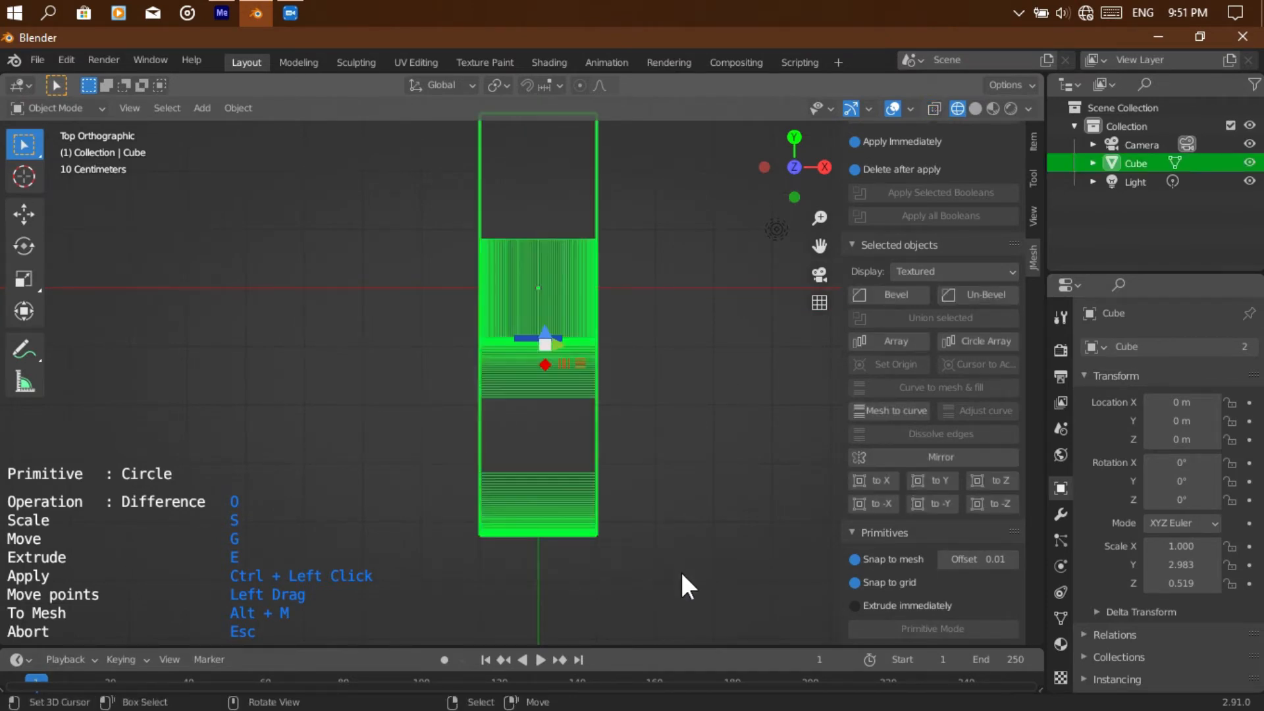
pyautogui.press('Tab')
pyautogui.moveTo(454, 454); pyautogui.dragTo(645, 604)
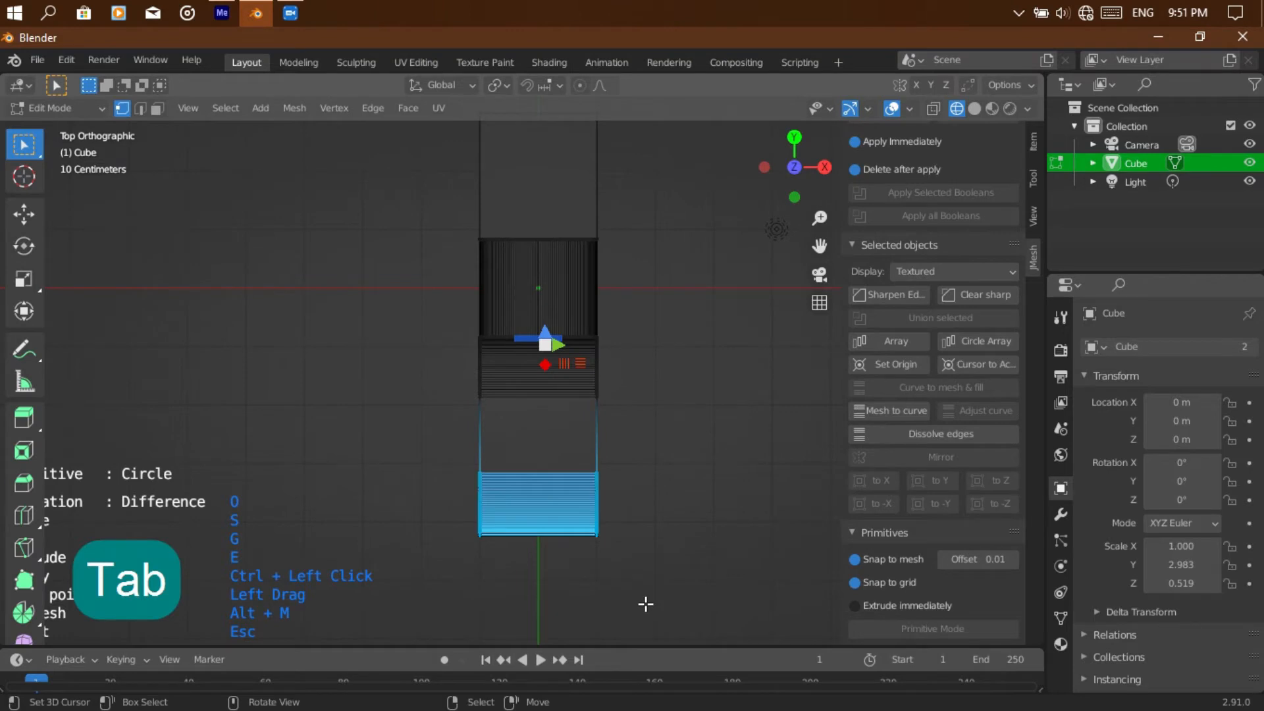
# Try to move the selected front section's vertices along the Y axis
pyautogui.press('g')
pyautogui.press('y')
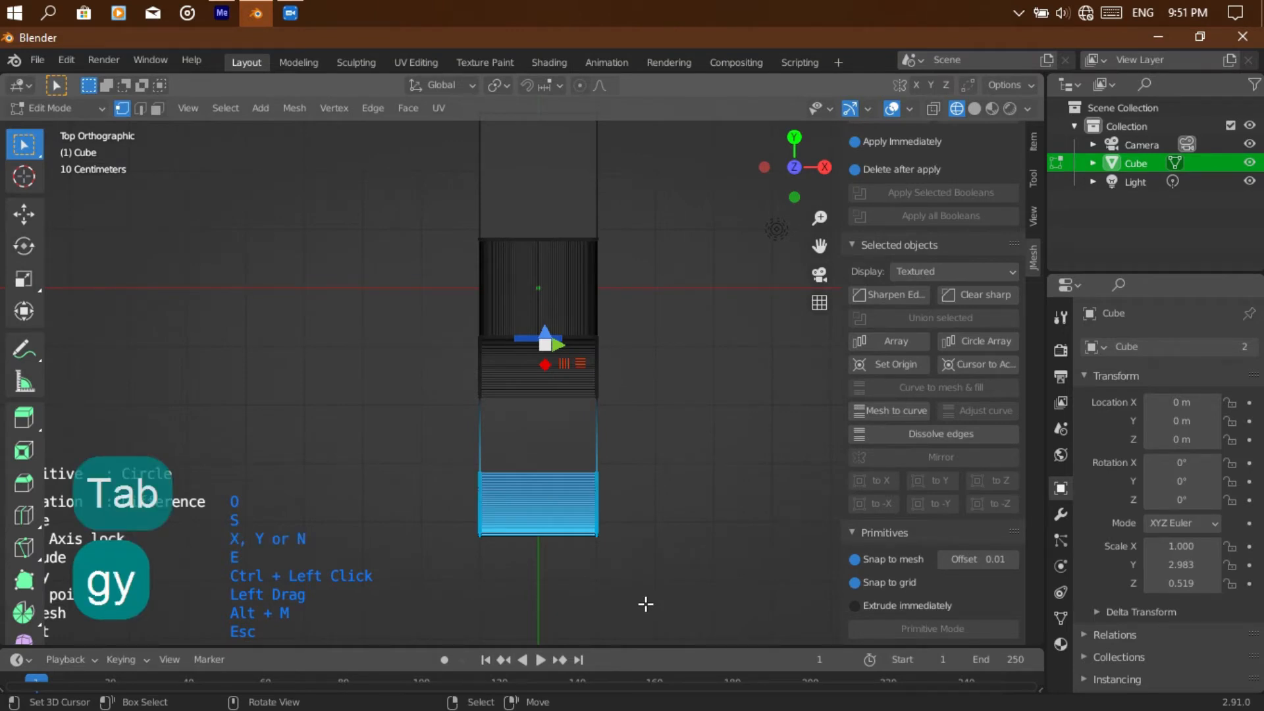
pyautogui.press('x')
pyautogui.press('y')
pyautogui.press('g')
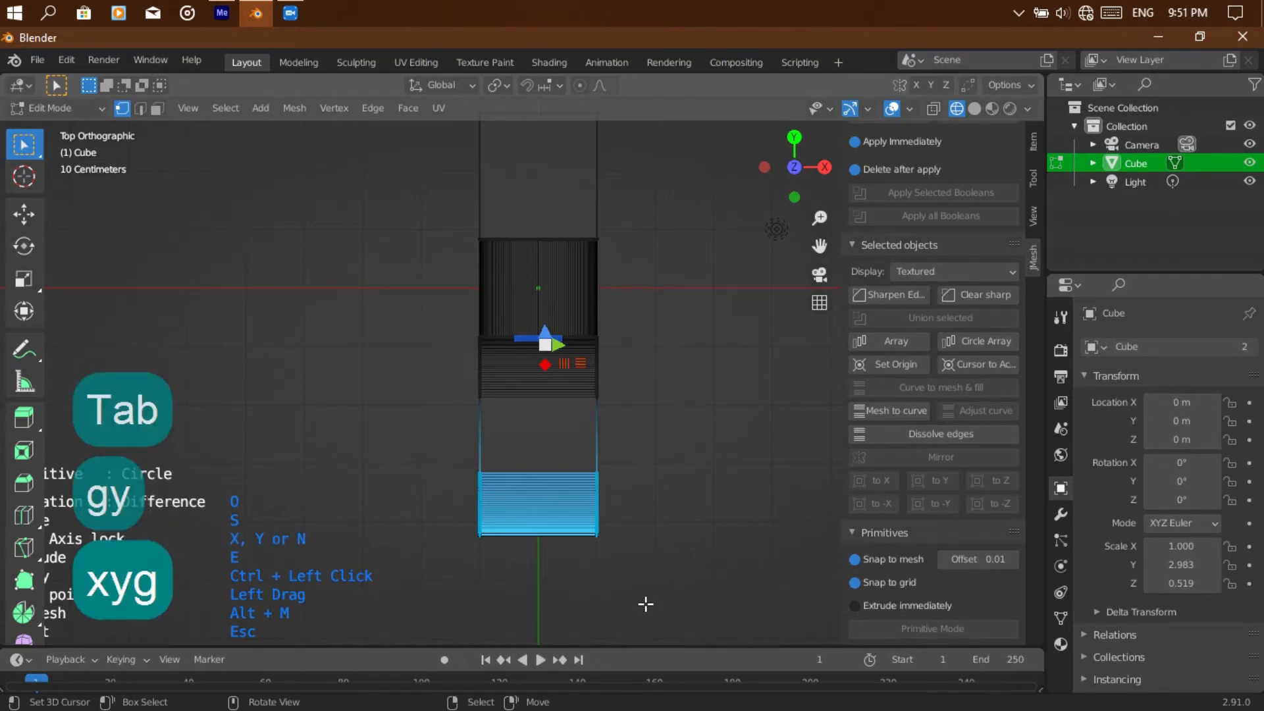
pyautogui.press('Tab')
pyautogui.press('Tab')
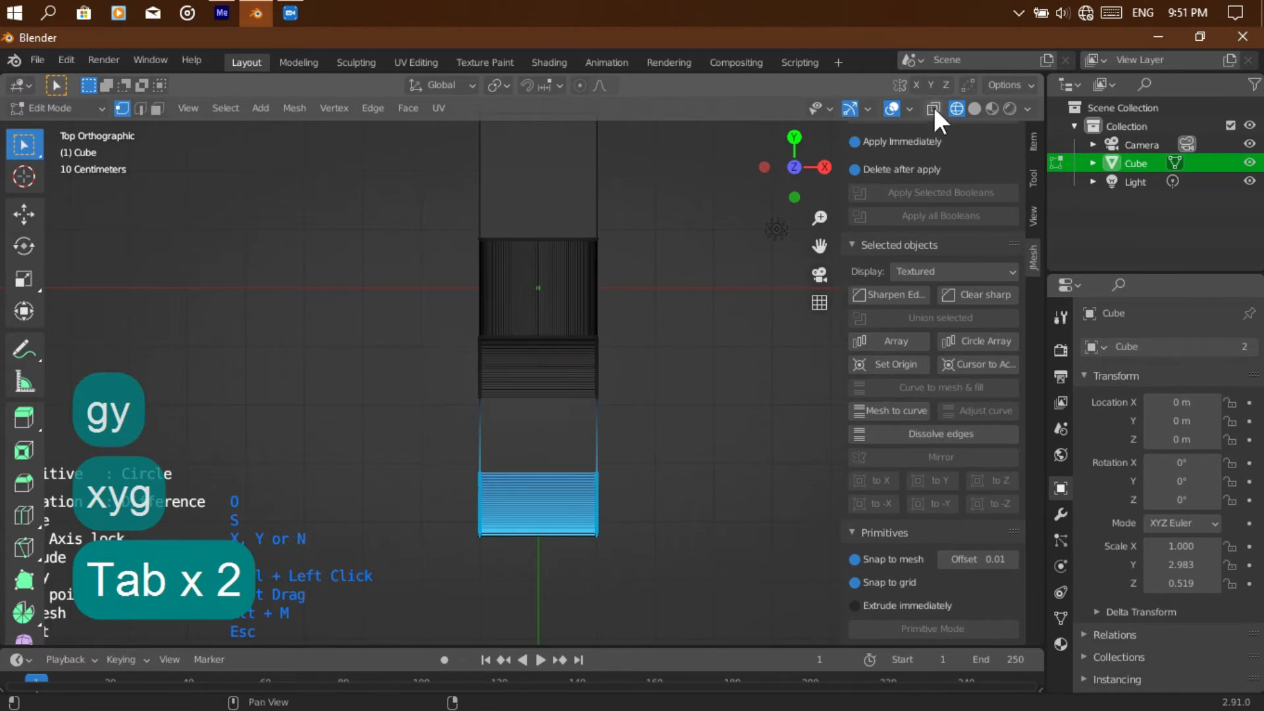
# With X-ray enabled, reselect the rounded front section's vertices, exit Primitive Mode and move them further outward along negative Y
pyautogui.moveTo(447, 457); pyautogui.dragTo(630, 594)
pyautogui.press('g')
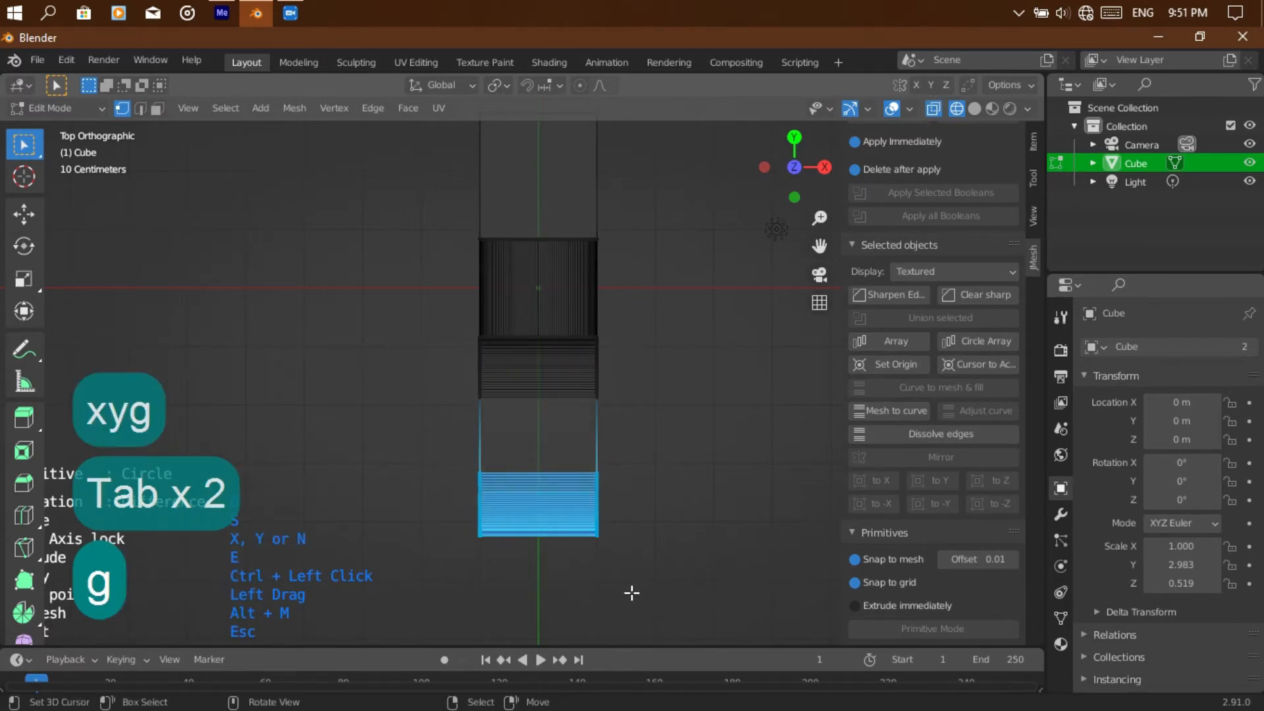
pyautogui.press('Escape')
pyautogui.press('Escape')
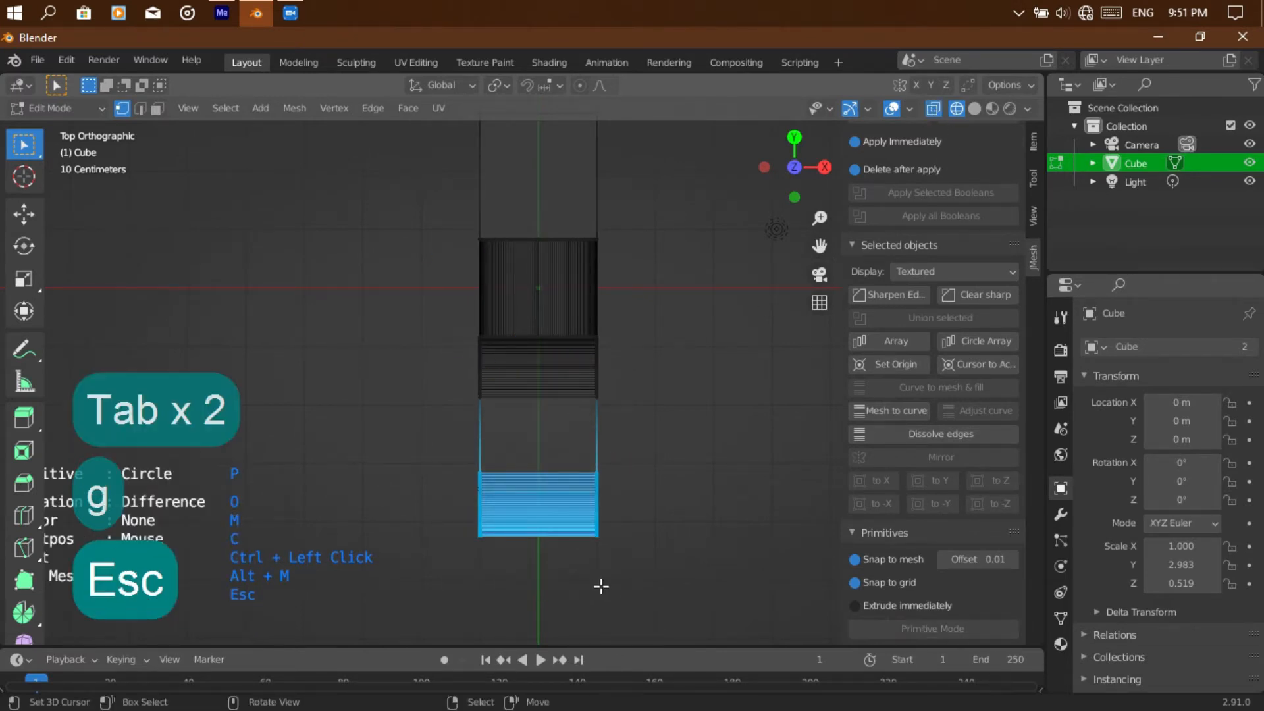
pyautogui.press('g')
pyautogui.press('y')
pyautogui.click(607, 615)
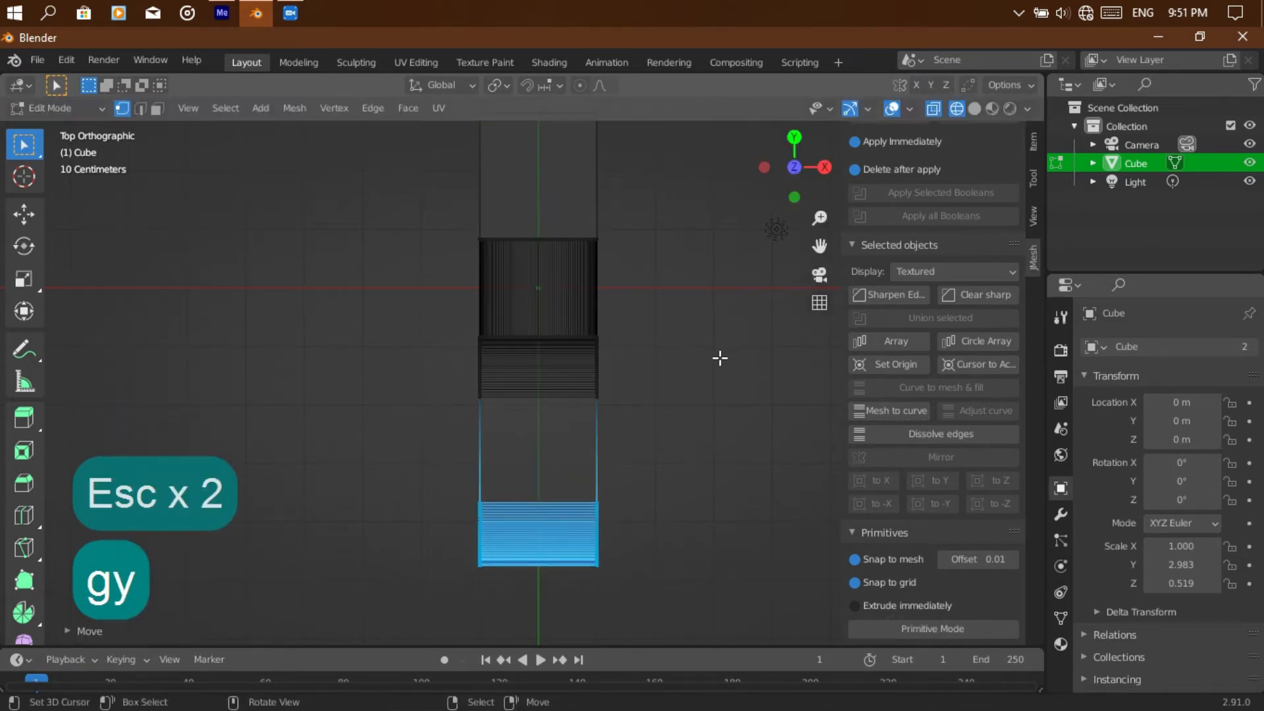
# Return to solid shading and Object Mode with Primitive Mode active for a Circle with the Difference operation
pyautogui.click(973, 108)
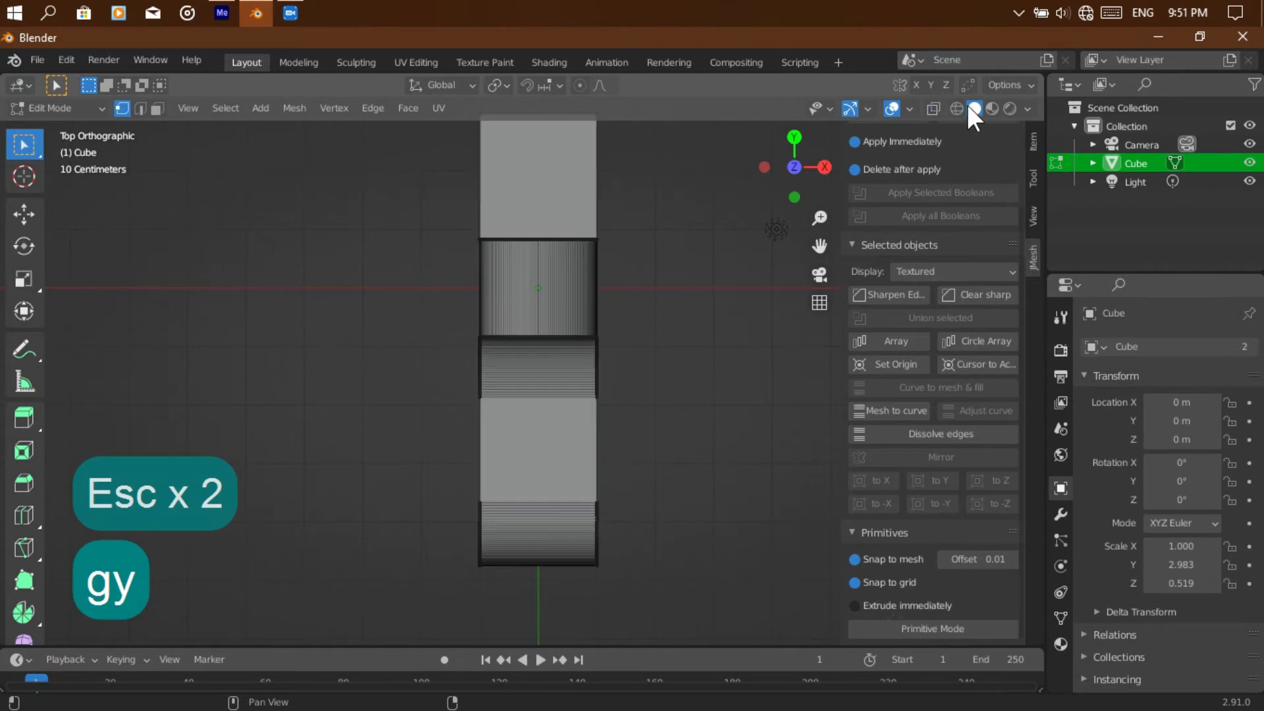
pyautogui.click(890, 626)
pyautogui.press('Tab')
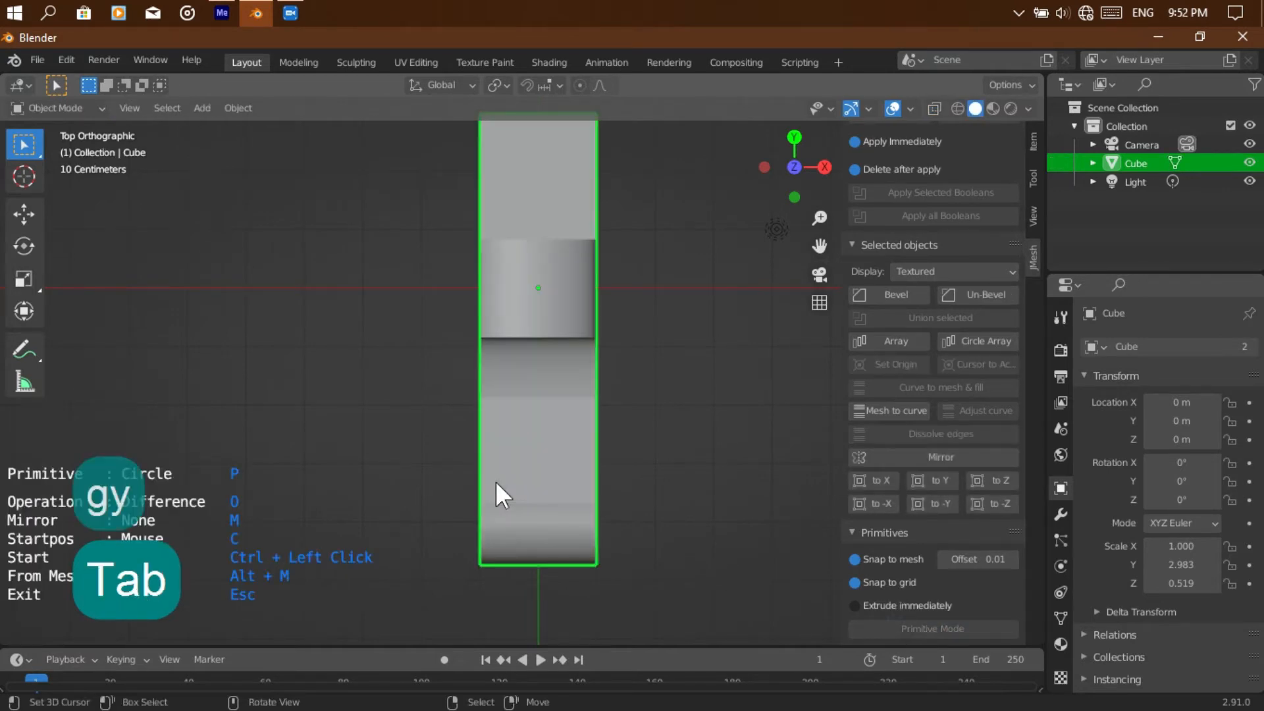
pyautogui.keyDown('ctrl'); pyautogui.click(535, 483); pyautogui.keyUp('ctrl')
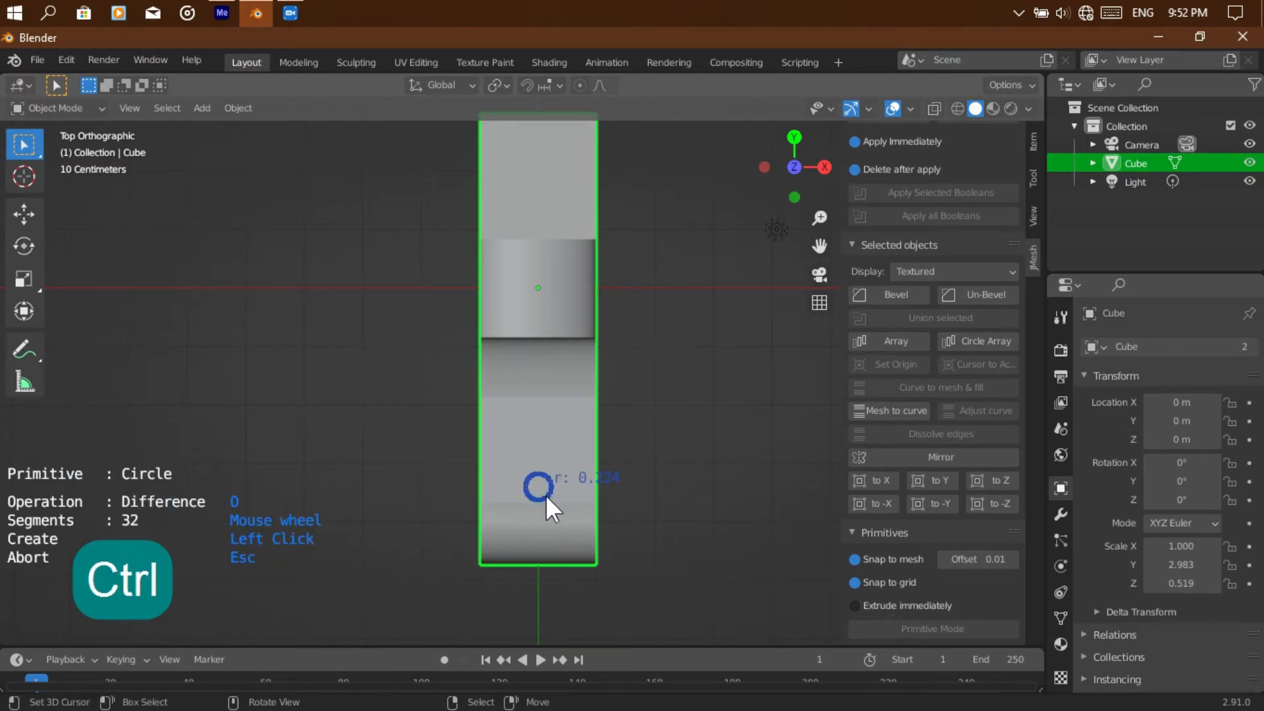
pyautogui.press('Escape')
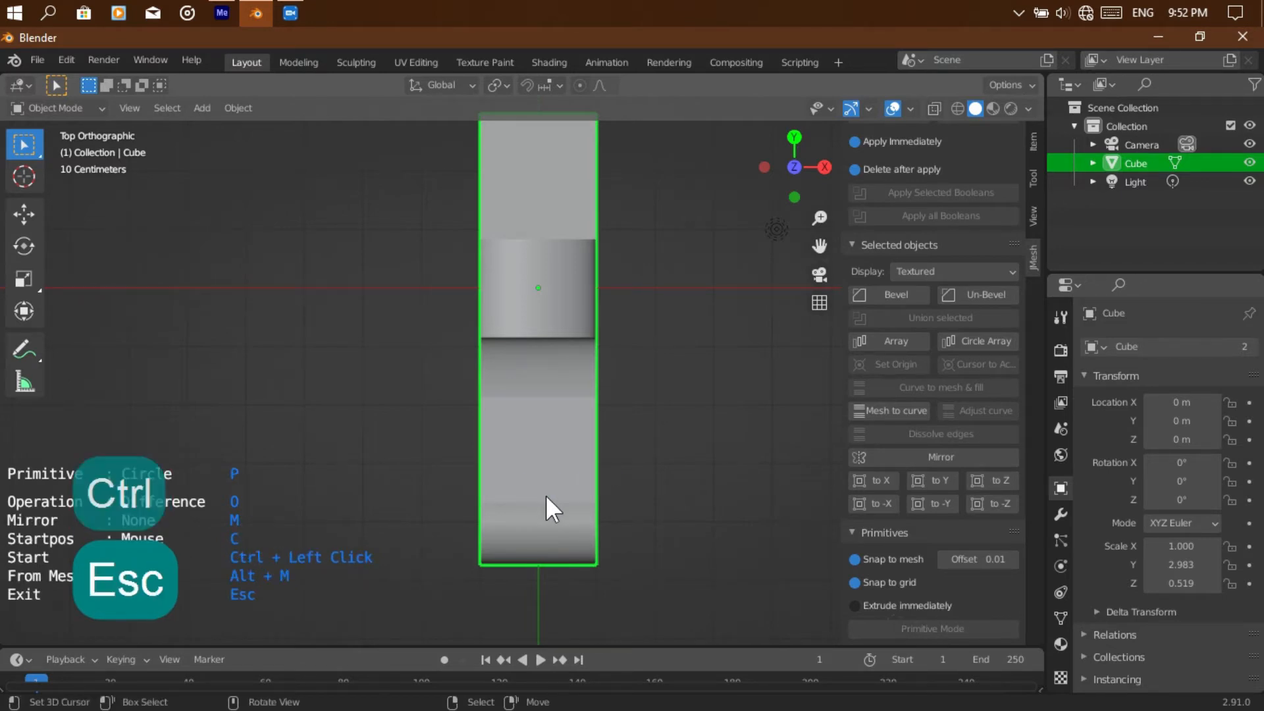
# Draw a 32-segment circle of about 0.316 radius, centred across the front arm's flat top, and cut it through as a hole
pyautogui.keyDown('ctrl'); pyautogui.click(533, 448); pyautogui.keyUp('ctrl')
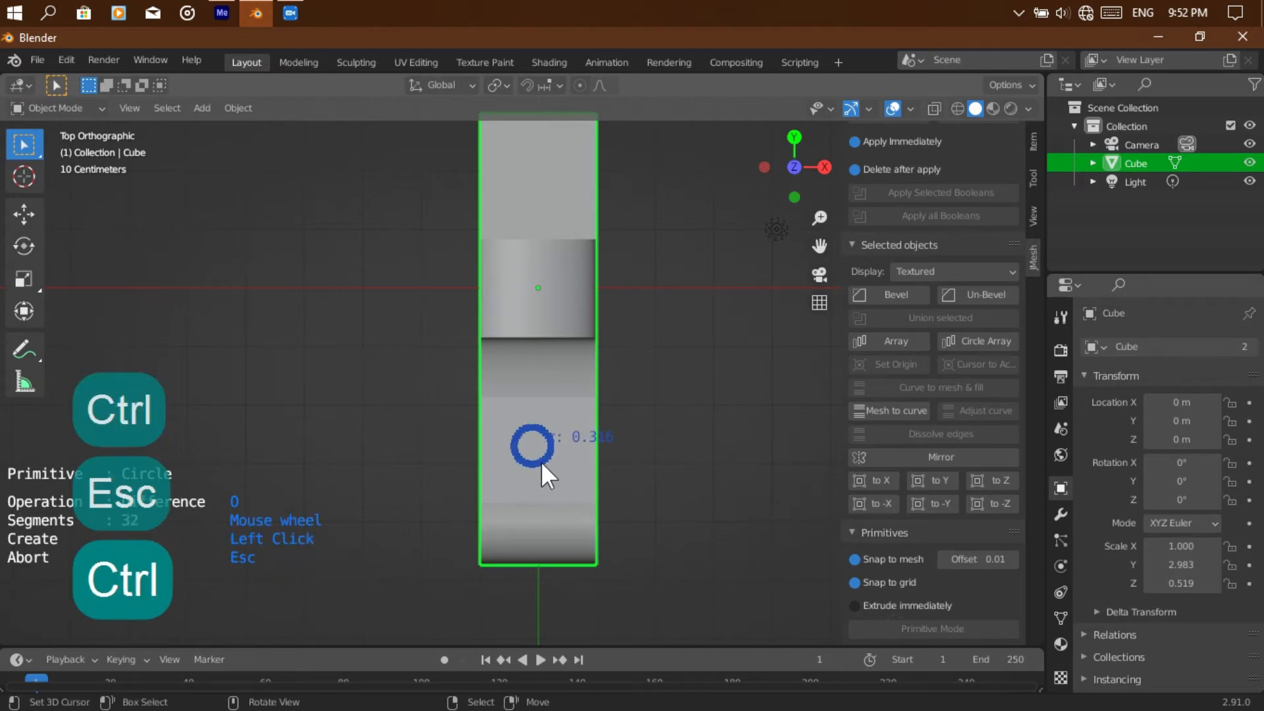
pyautogui.press('Right')
pyautogui.press('Right')
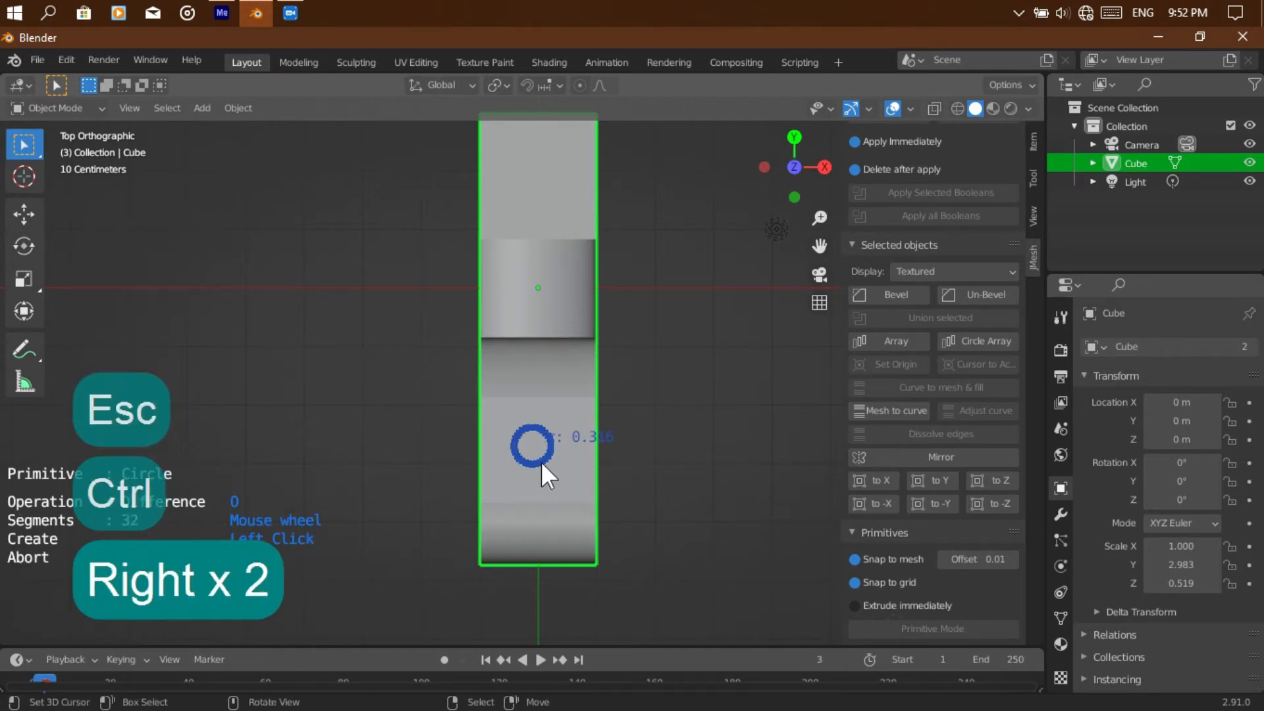
pyautogui.click(543, 465)
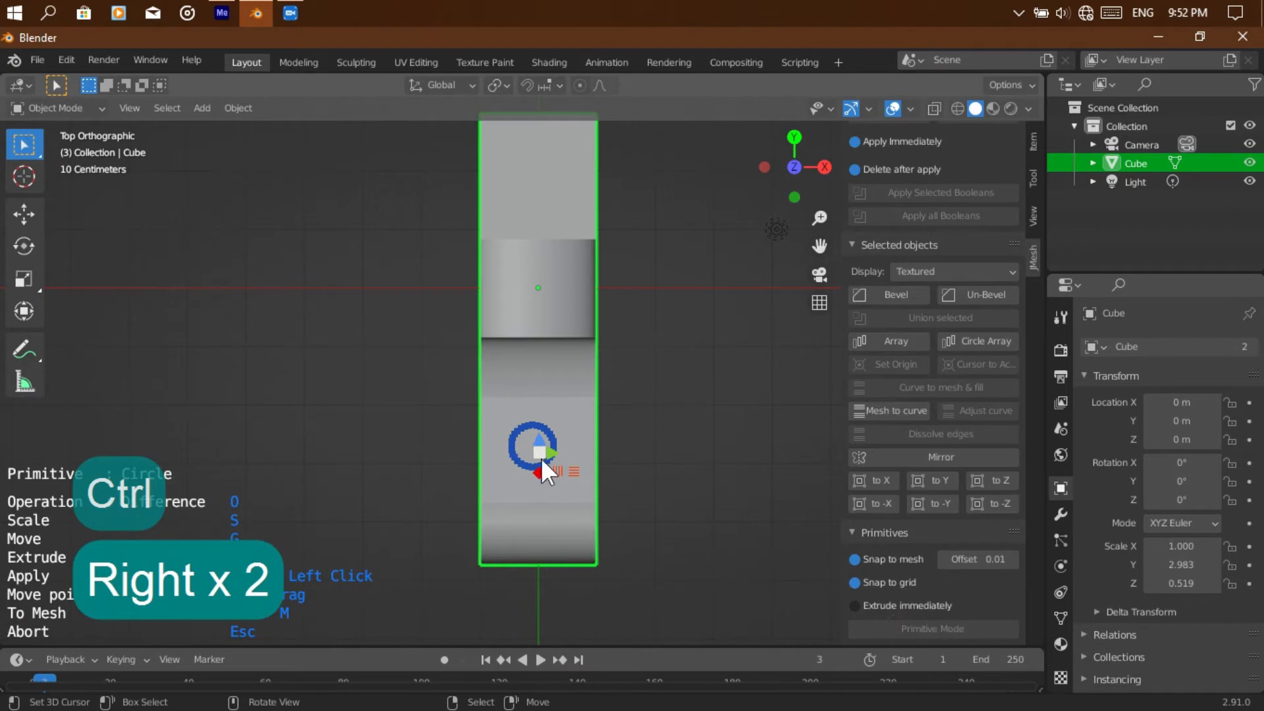
pyautogui.press('ctrl')
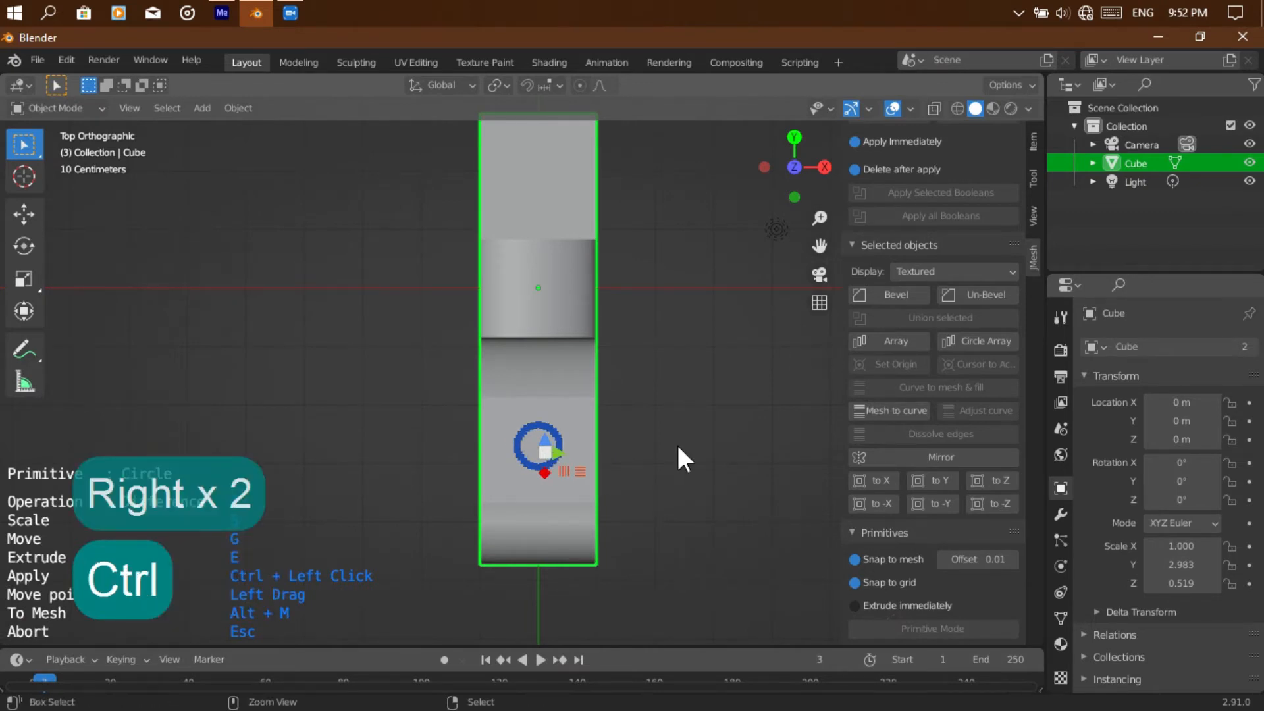
pyautogui.press('ctrl')
pyautogui.moveTo(790, 173); pyautogui.dragTo(664, 516)
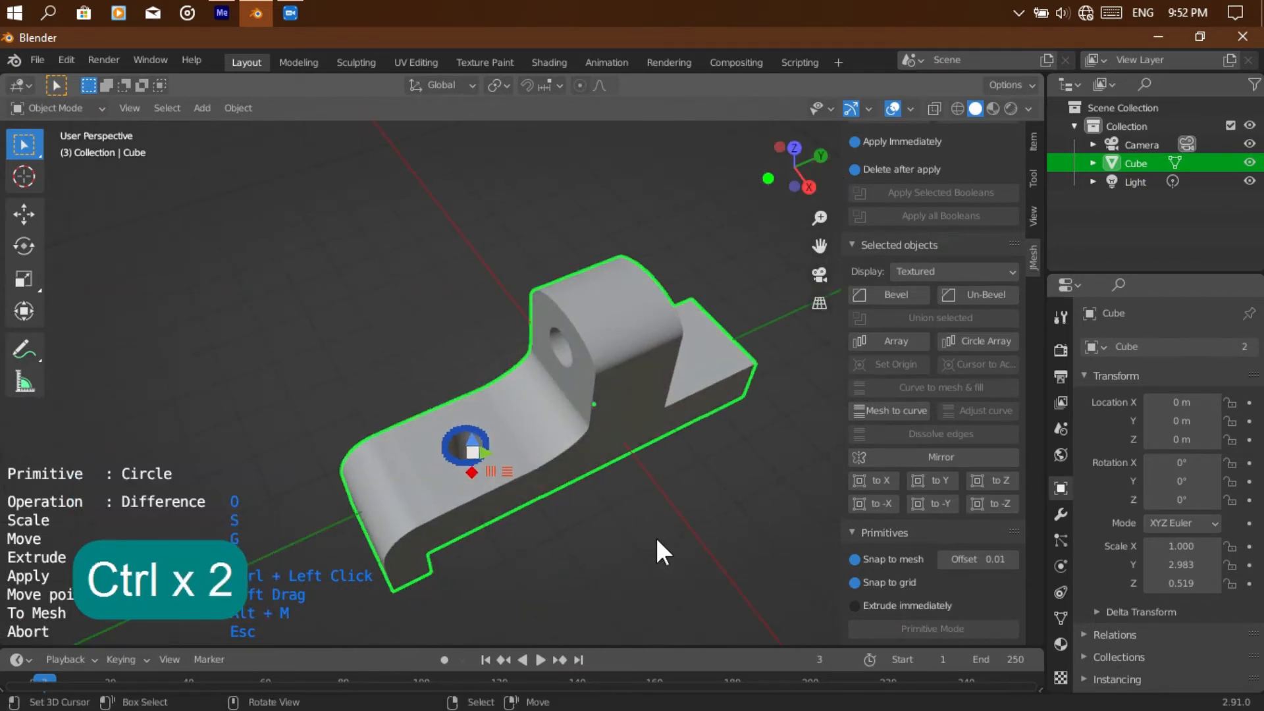
pyautogui.press('Escape')
# Exit Primitive Mode and leave only the Cube object selected in Object Mode, with all of its vertices selected in Edit Mode
pyautogui.moveTo(790, 173); pyautogui.dragTo(613, 347)
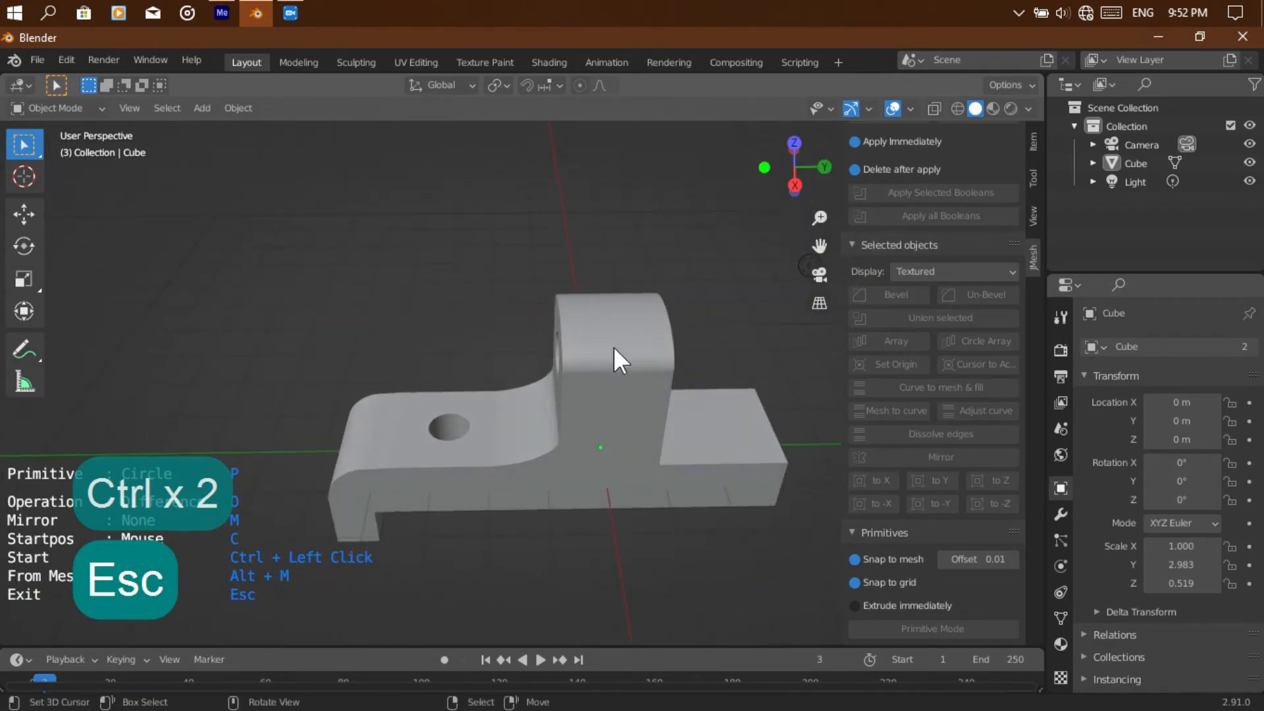
pyautogui.press('Tab')
pyautogui.press('Tab')
pyautogui.press('a')
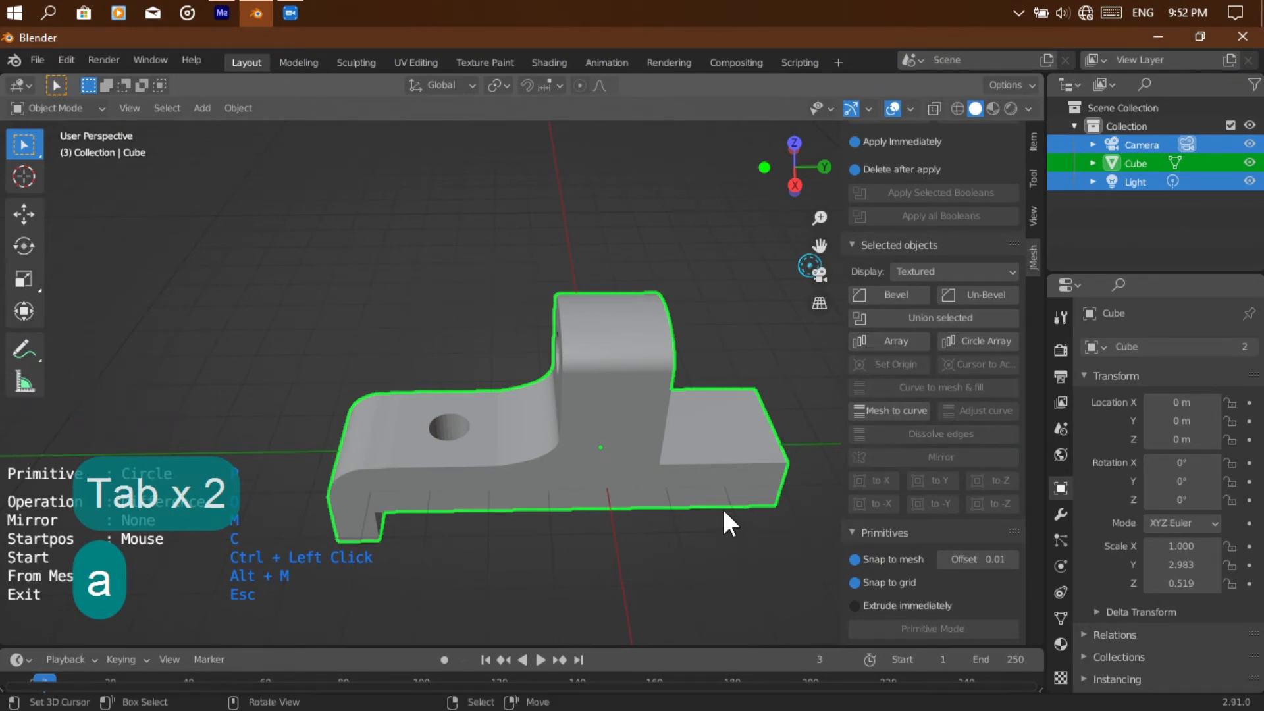
pyautogui.press('Escape')
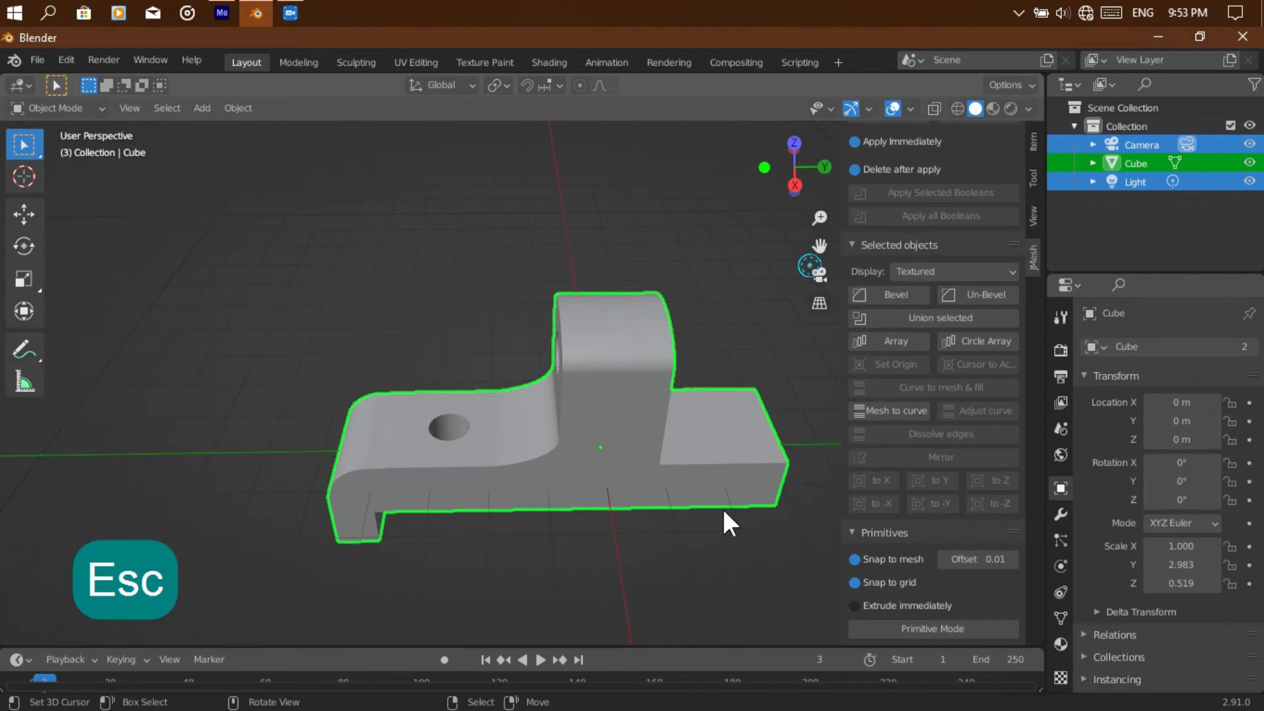
pyautogui.press('Tab')
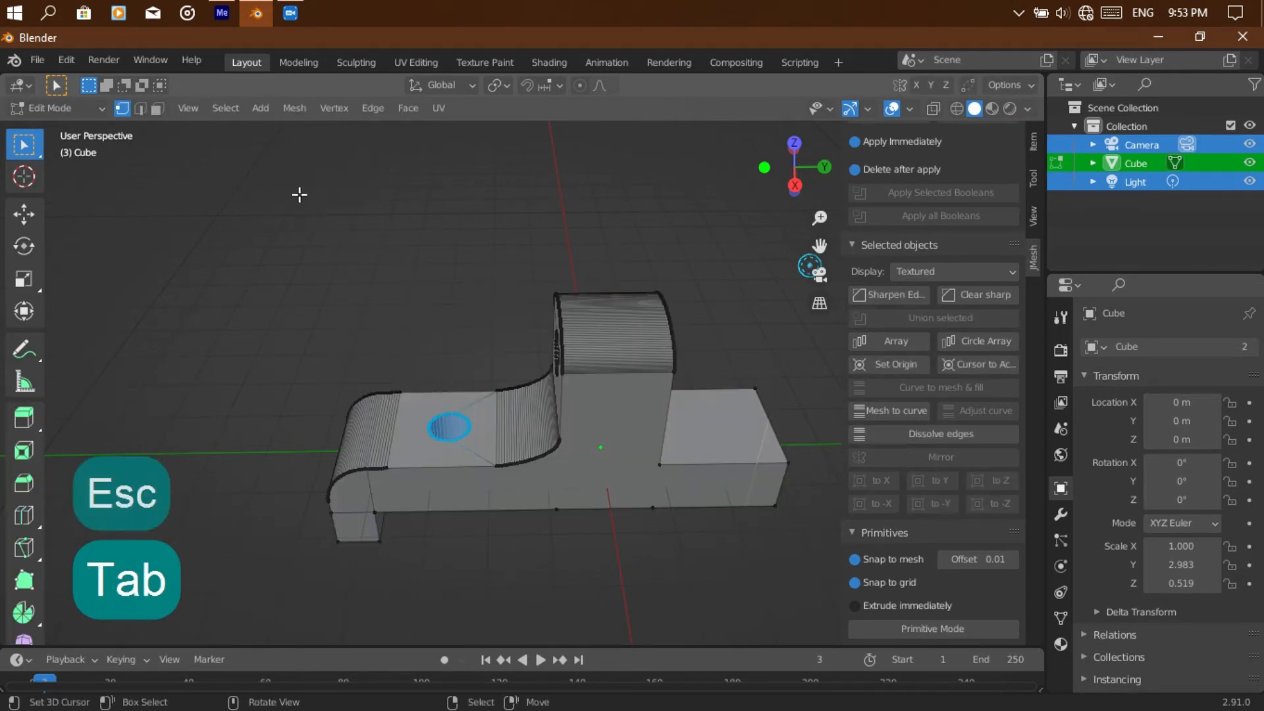
pyautogui.press('a')
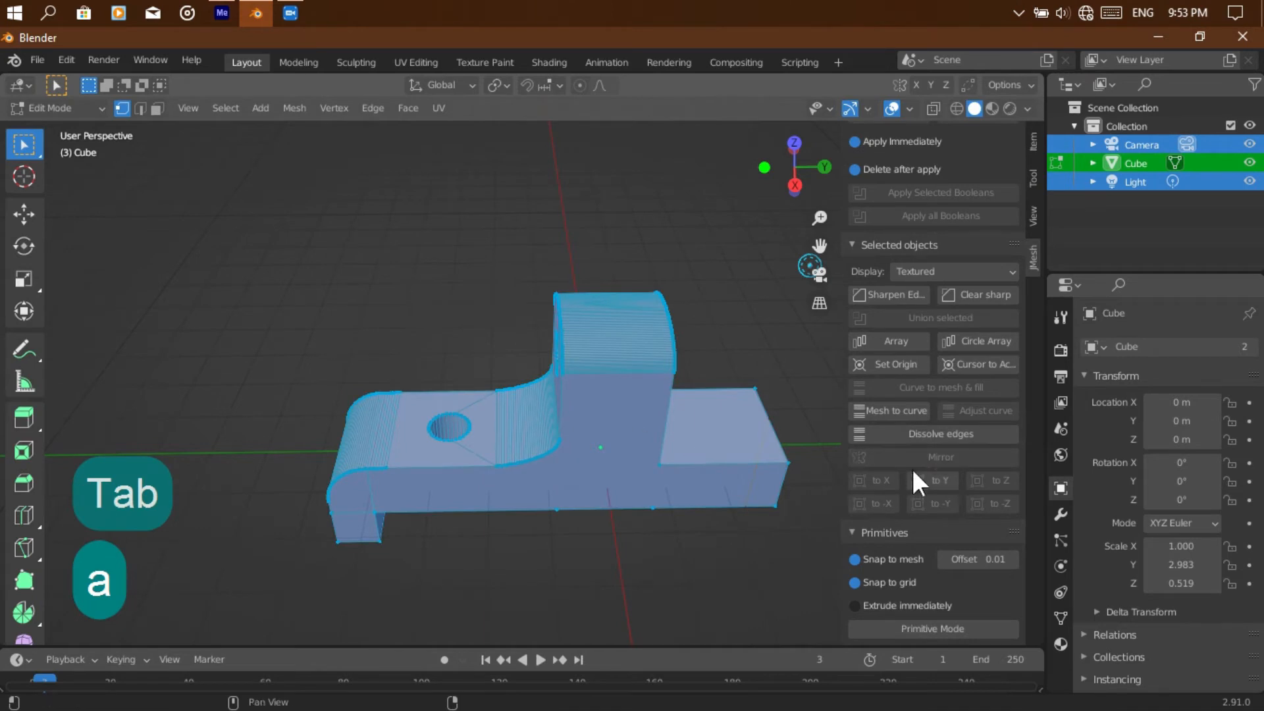
pyautogui.click(527, 217)
pyautogui.click(1132, 162)
pyautogui.click(1131, 162)
pyautogui.press('Tab')
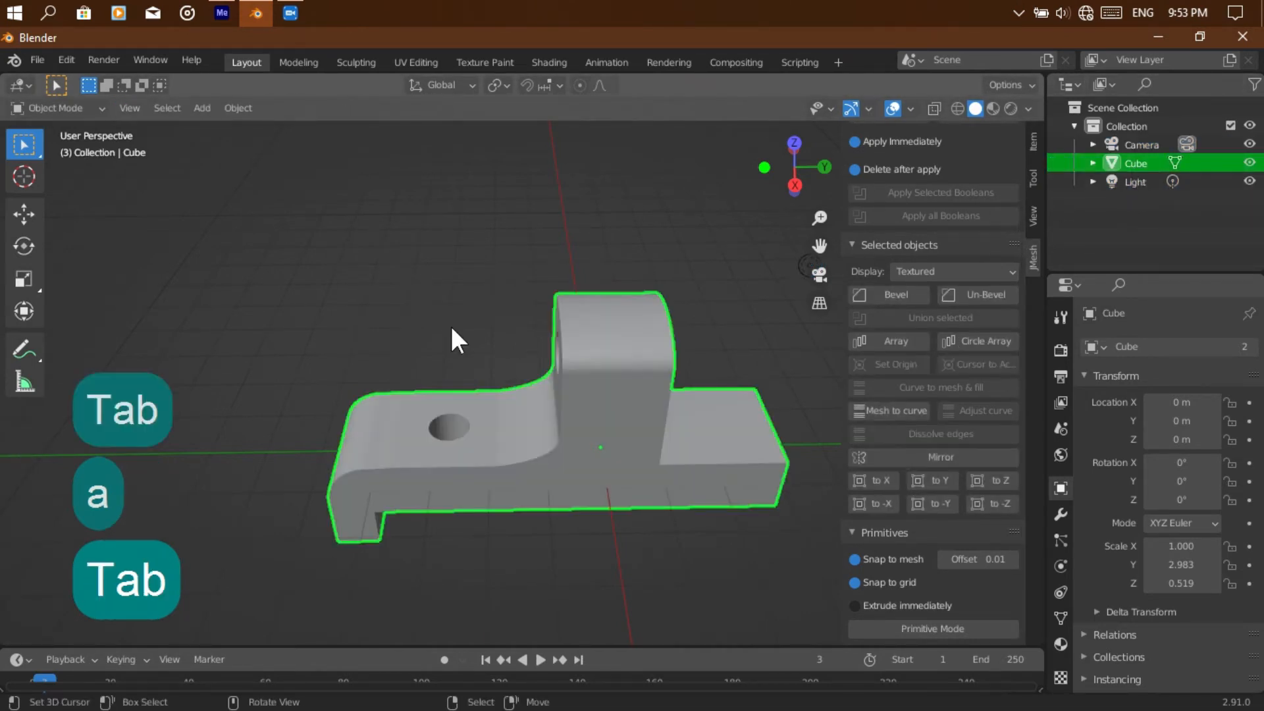
# Mirror the bracket to Y so the rounded front arm and its hole are duplicated on the rear side
pyautogui.click(931, 457)
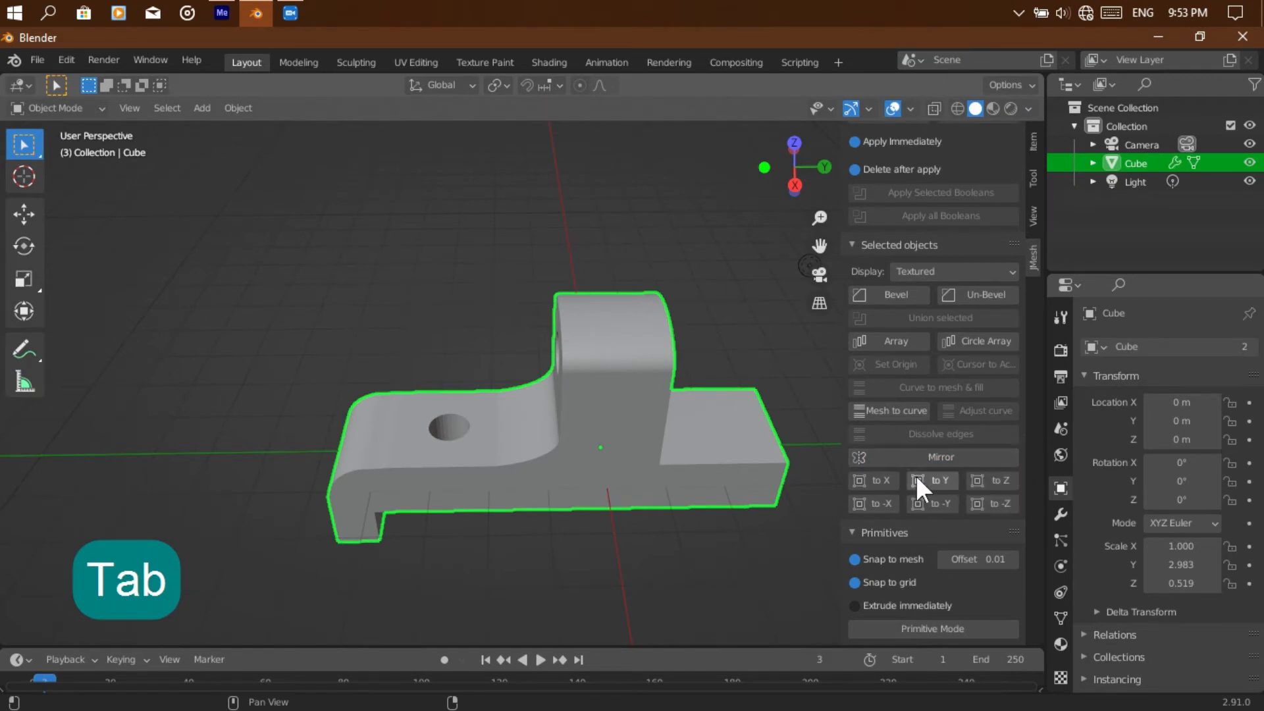
pyautogui.click(917, 480)
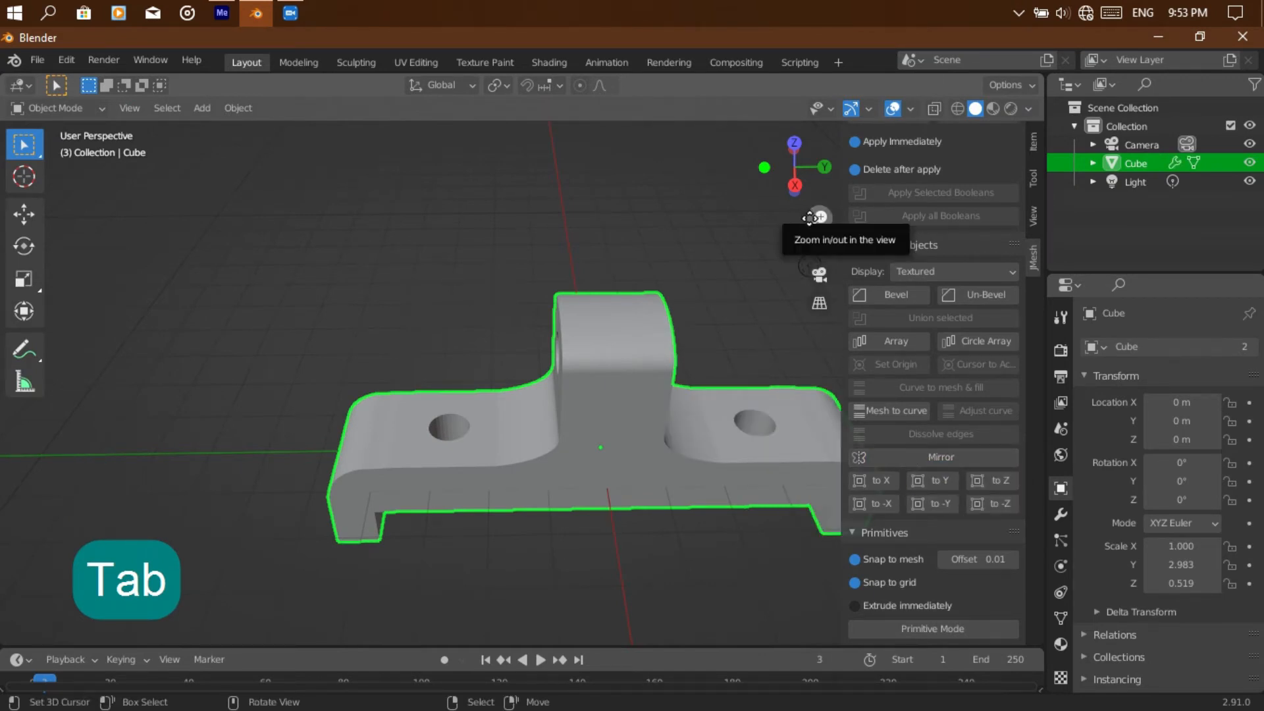
pyautogui.moveTo(820, 243)
pyautogui.mouseDown()
pyautogui.moveTo(694, 92)
pyautogui.moveTo(820, 240)
pyautogui.mouseUp()
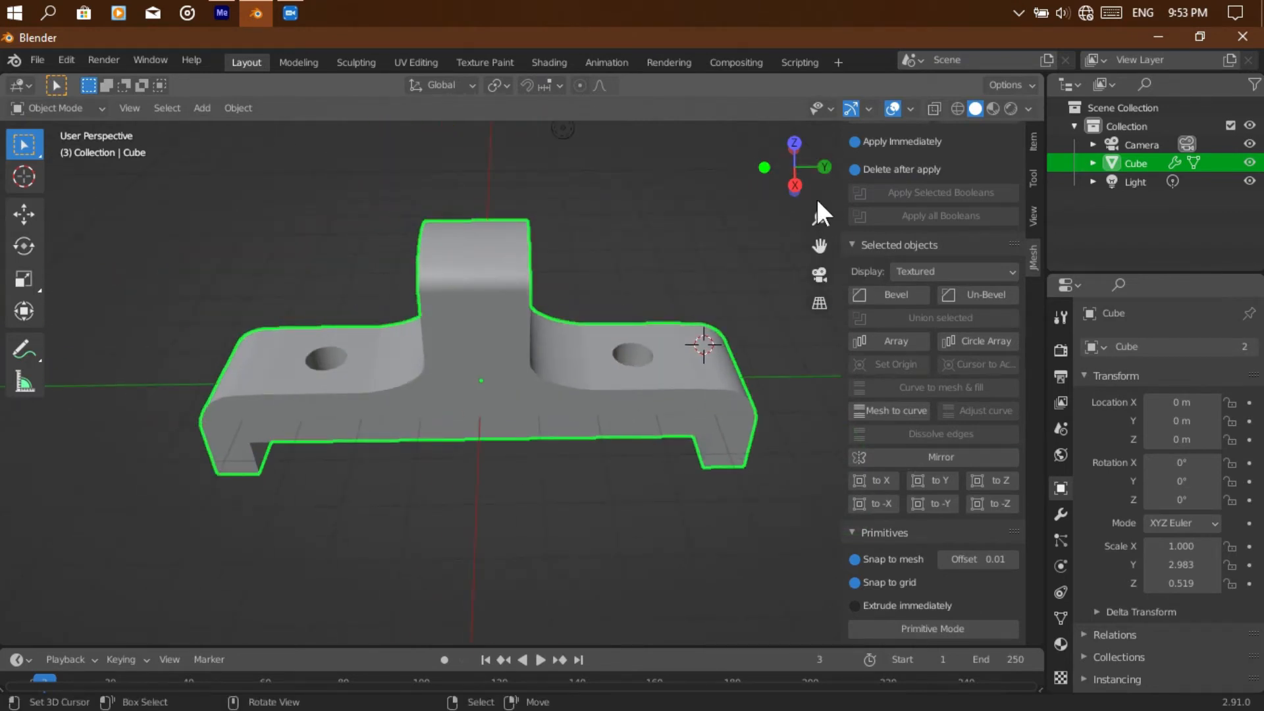
# In right view, select the vertical centre edge on the bracket's side face and dissolve it
pyautogui.click(794, 185)
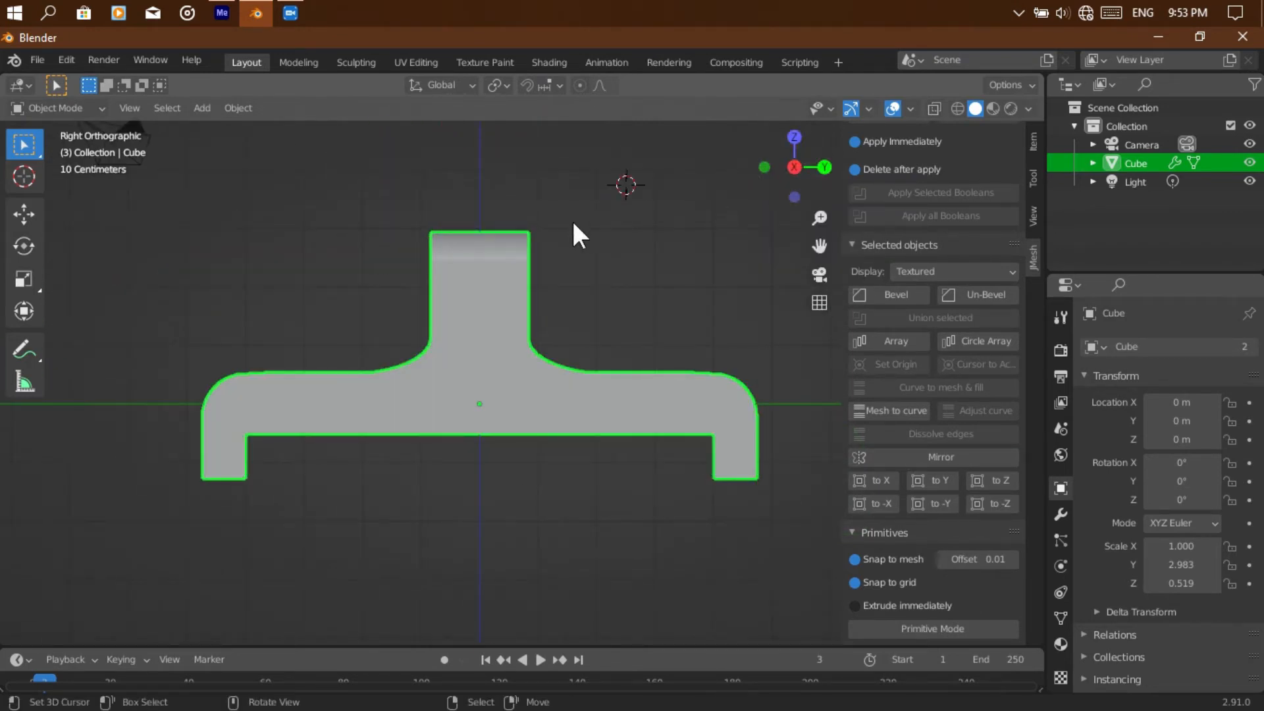
pyautogui.press('Tab')
pyautogui.press('Tab')
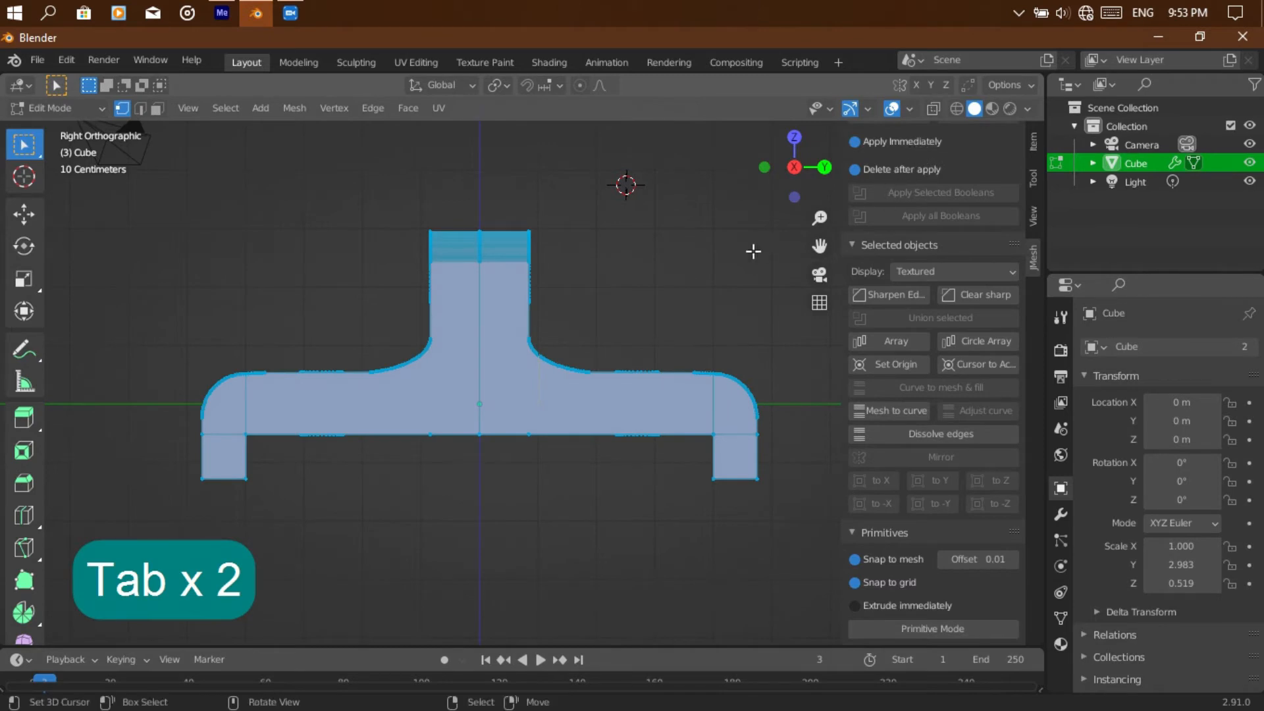
pyautogui.press('2')
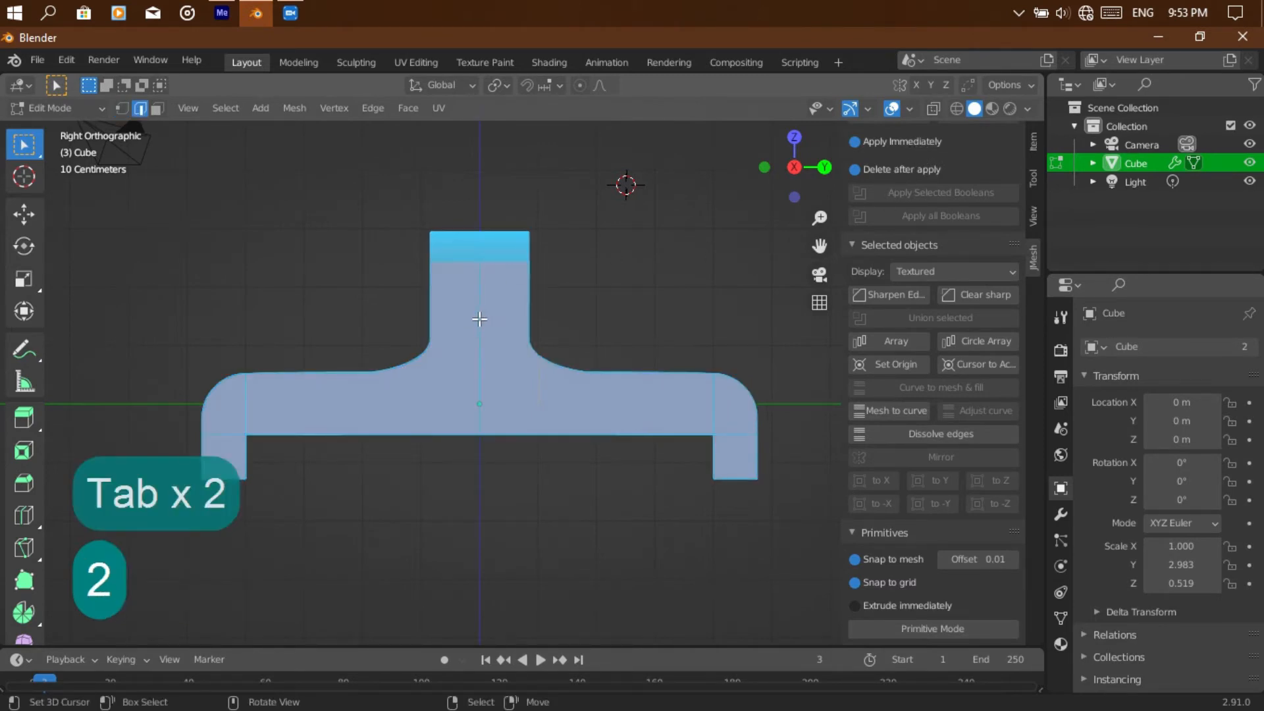
pyautogui.click(479, 320)
pyautogui.hotkey('ctrl', 'x')
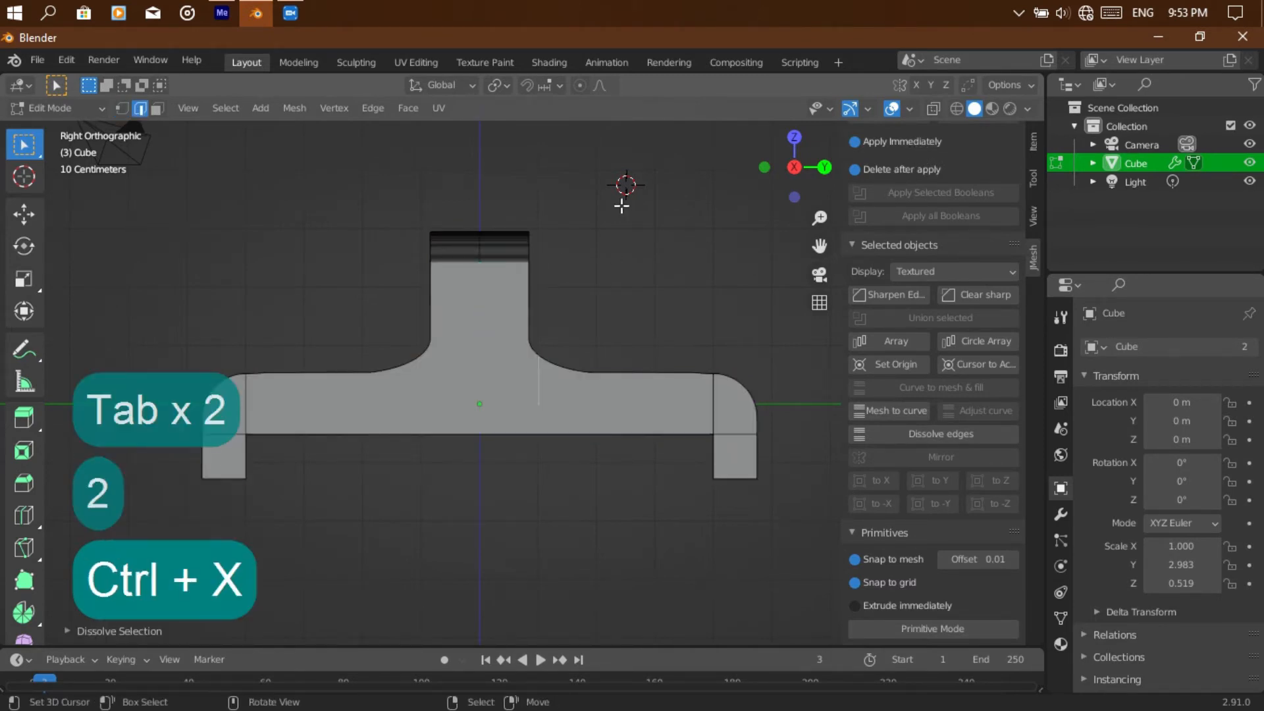
# Dissolve the centre edge across the bracket's underside and the vertical centre edge on its opposite side face
pyautogui.moveTo(770, 184); pyautogui.dragTo(504, 408)
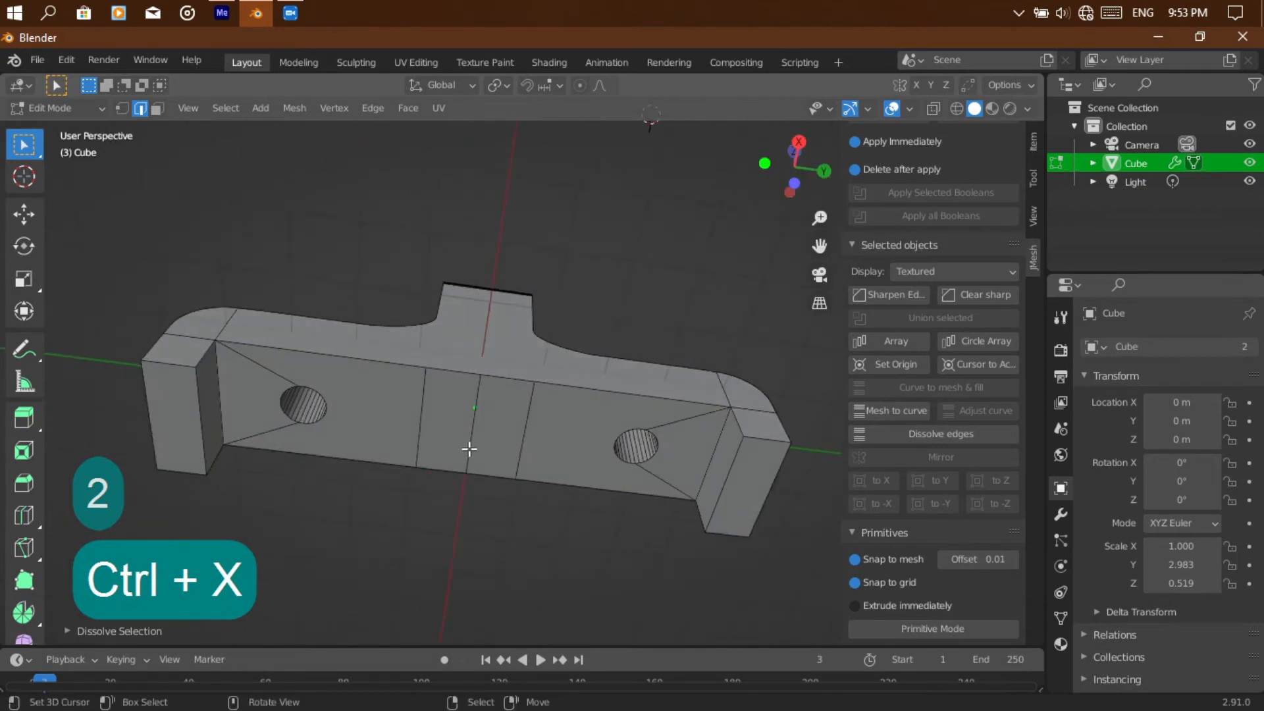
pyautogui.click(469, 449)
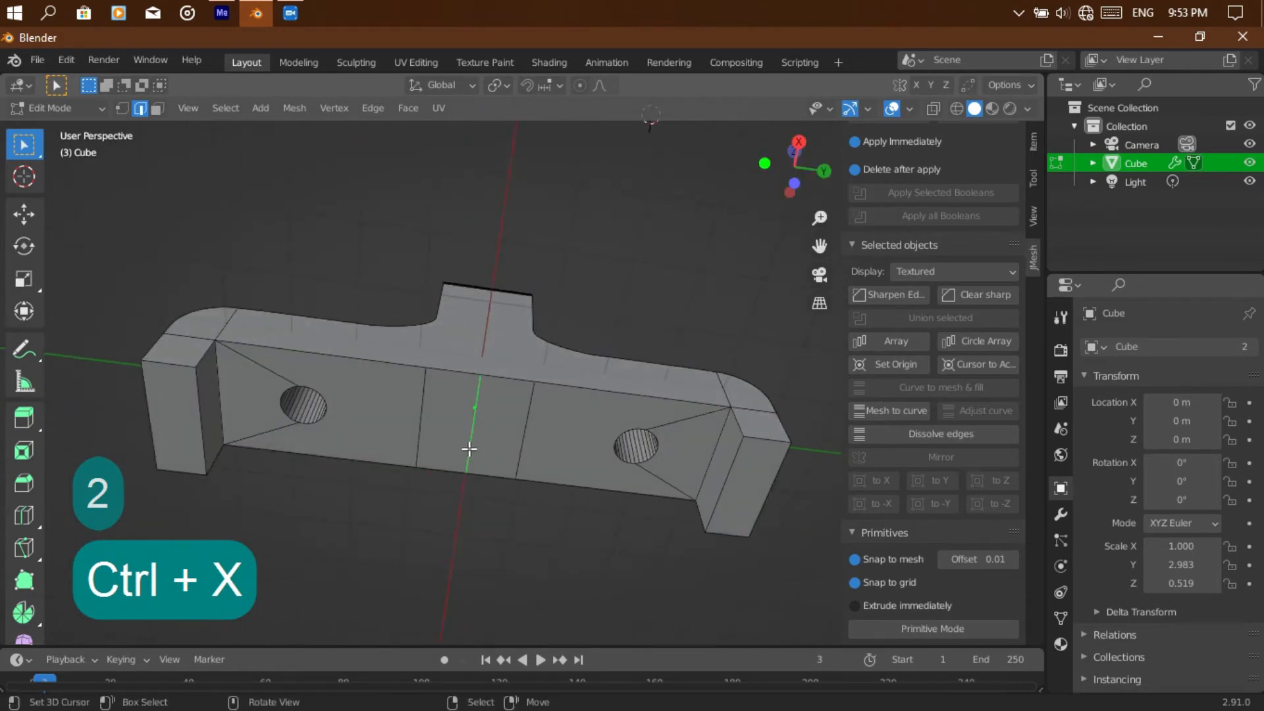
pyautogui.hotkey('ctrl', 'x')
pyautogui.moveTo(771, 172); pyautogui.dragTo(784, 165)
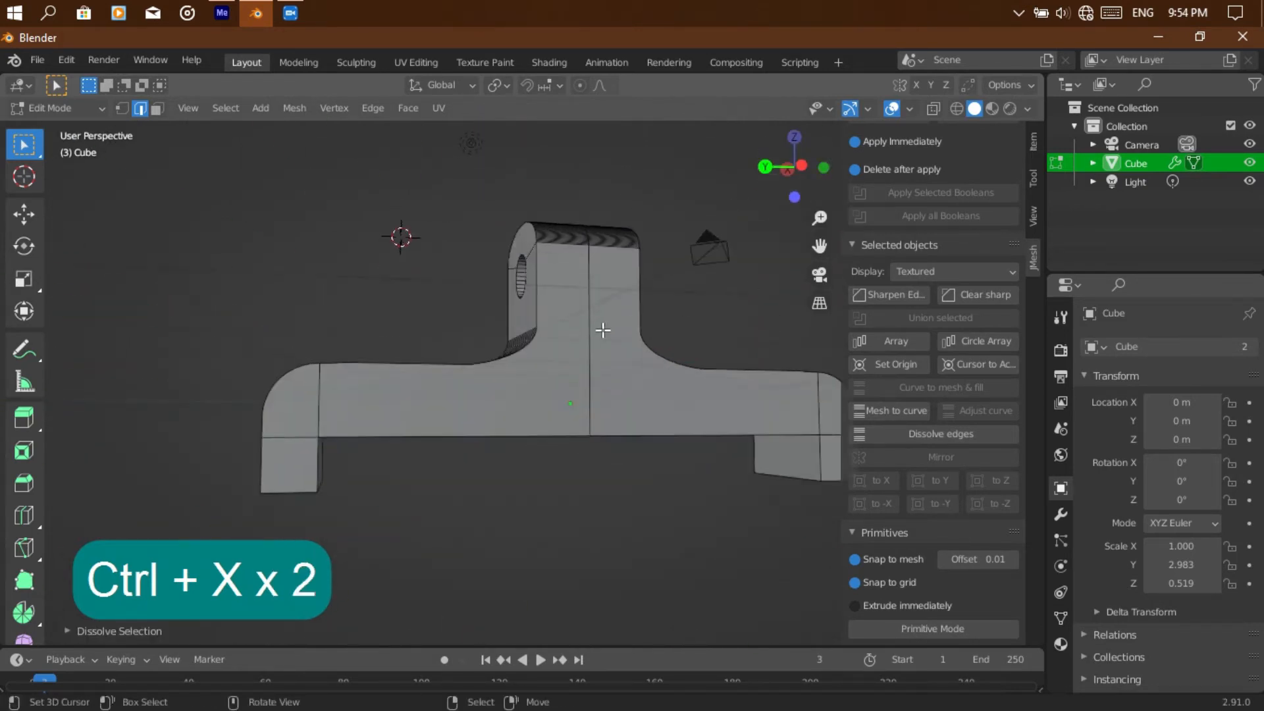
pyautogui.click(590, 331)
pyautogui.hotkey('ctrl', 'x')
# In right view with X-ray wireframe, select the vertices of the bracket's positive Y half and move them inward along Y
pyautogui.moveTo(789, 170); pyautogui.dragTo(803, 176)
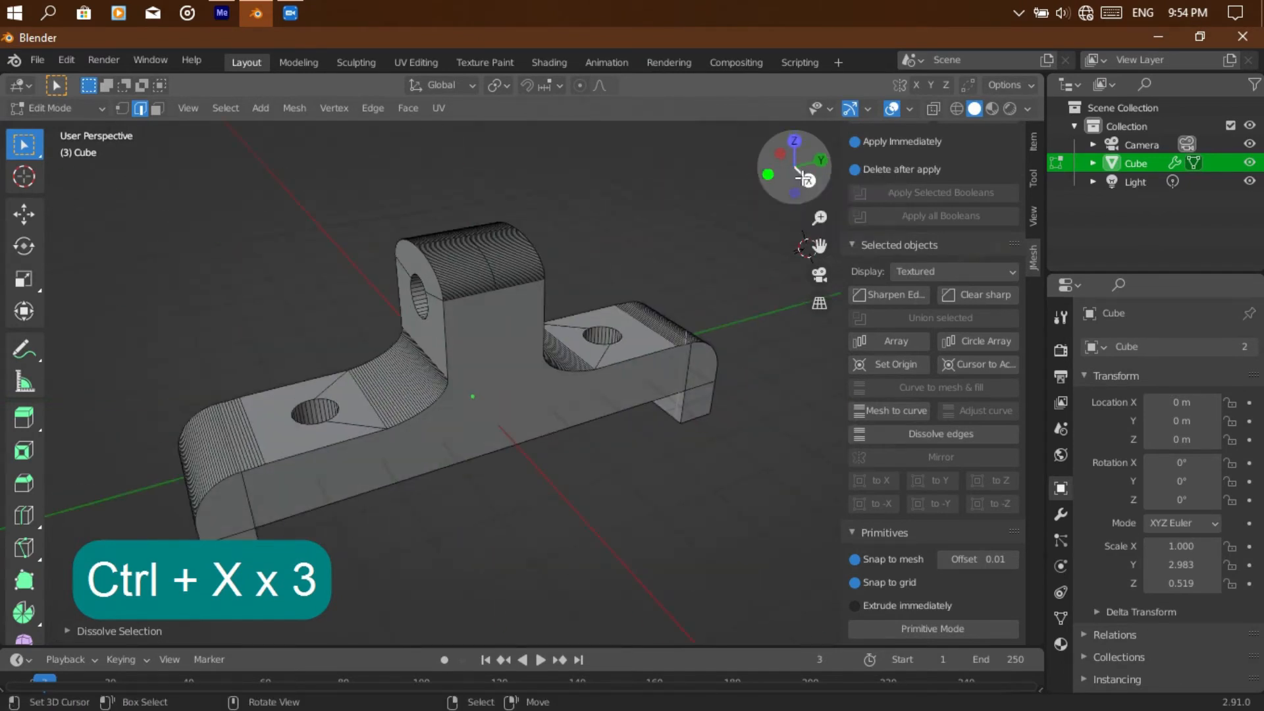
pyautogui.click(804, 178)
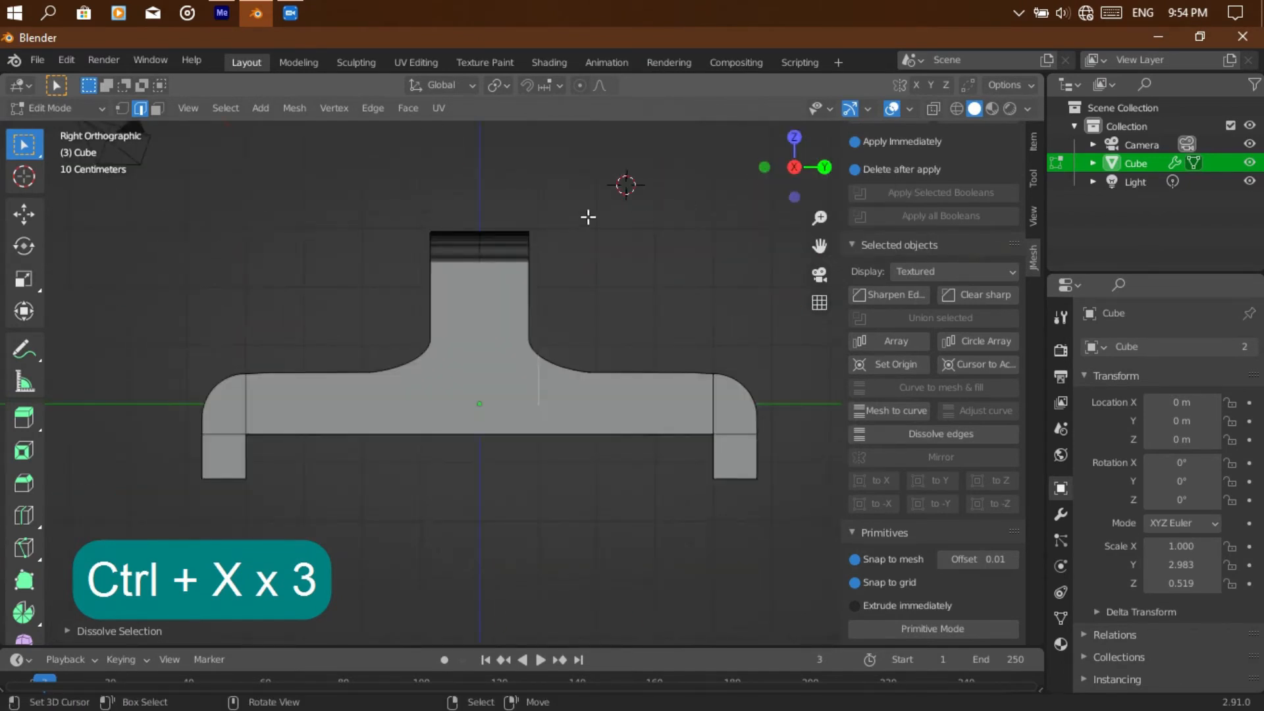
pyautogui.press('1')
pyautogui.click(957, 109)
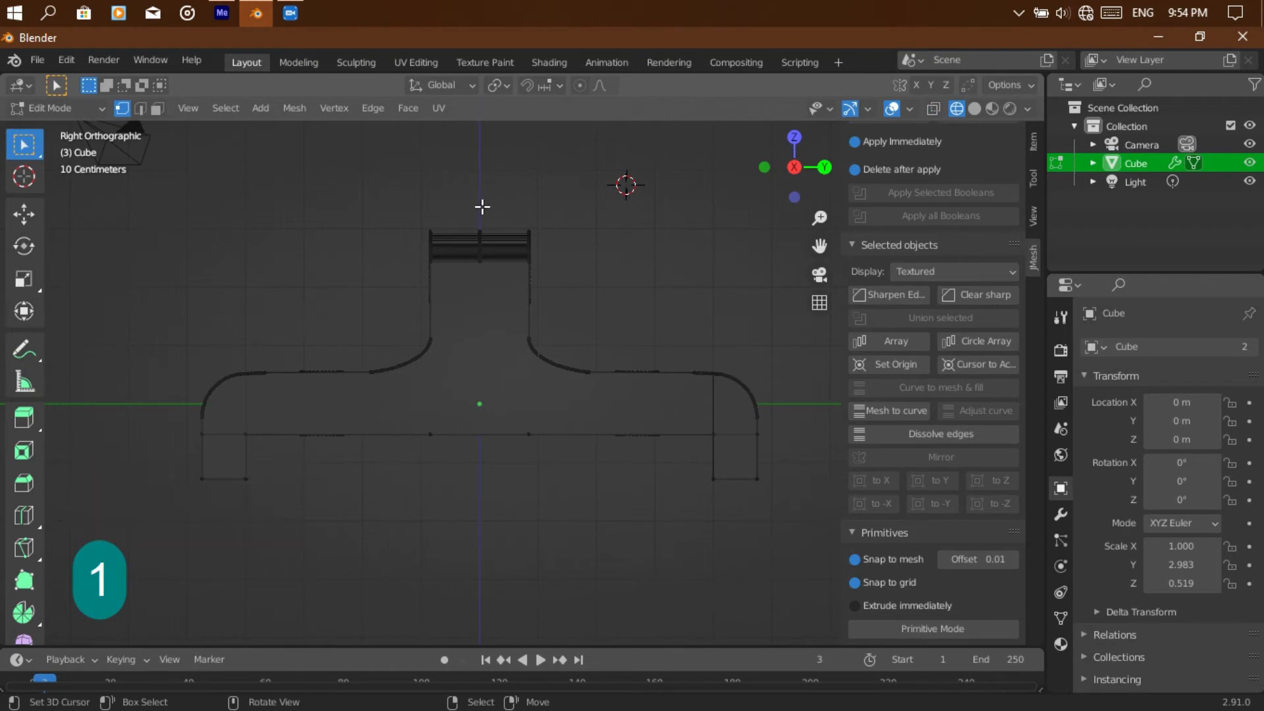
pyautogui.press('2')
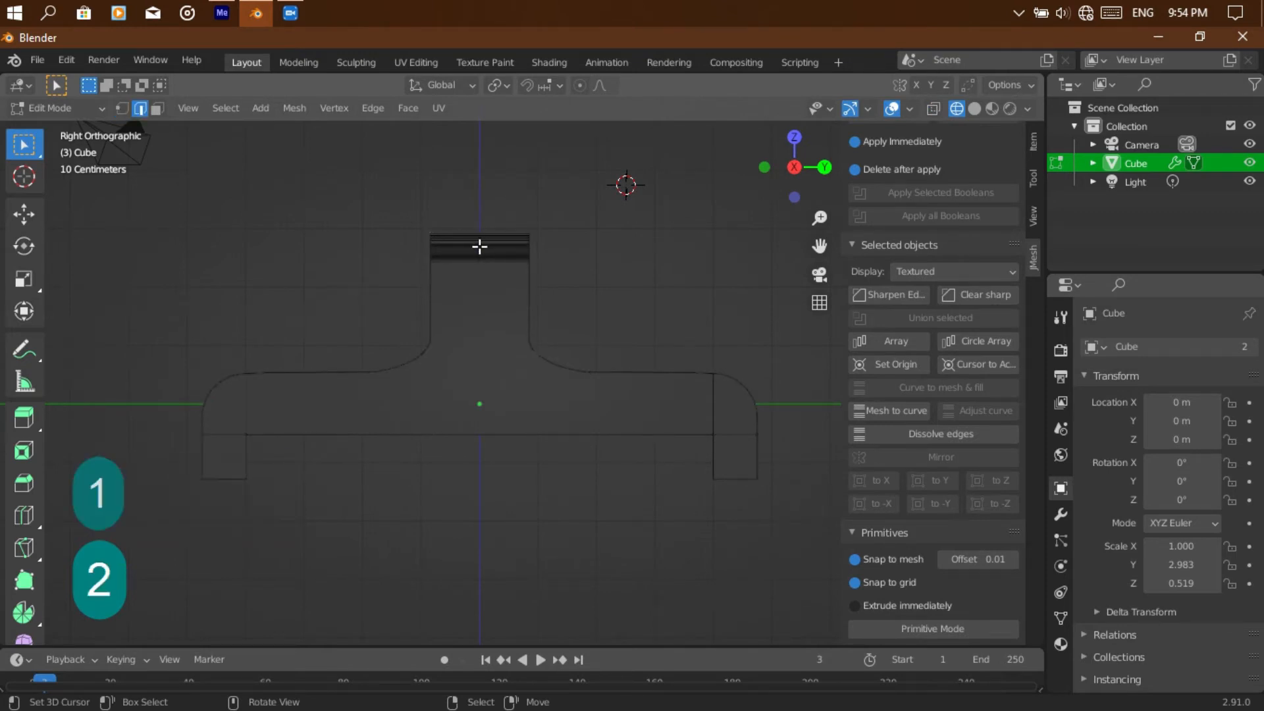
pyautogui.press('ctrl')
pyautogui.click(932, 108)
pyautogui.click(122, 109)
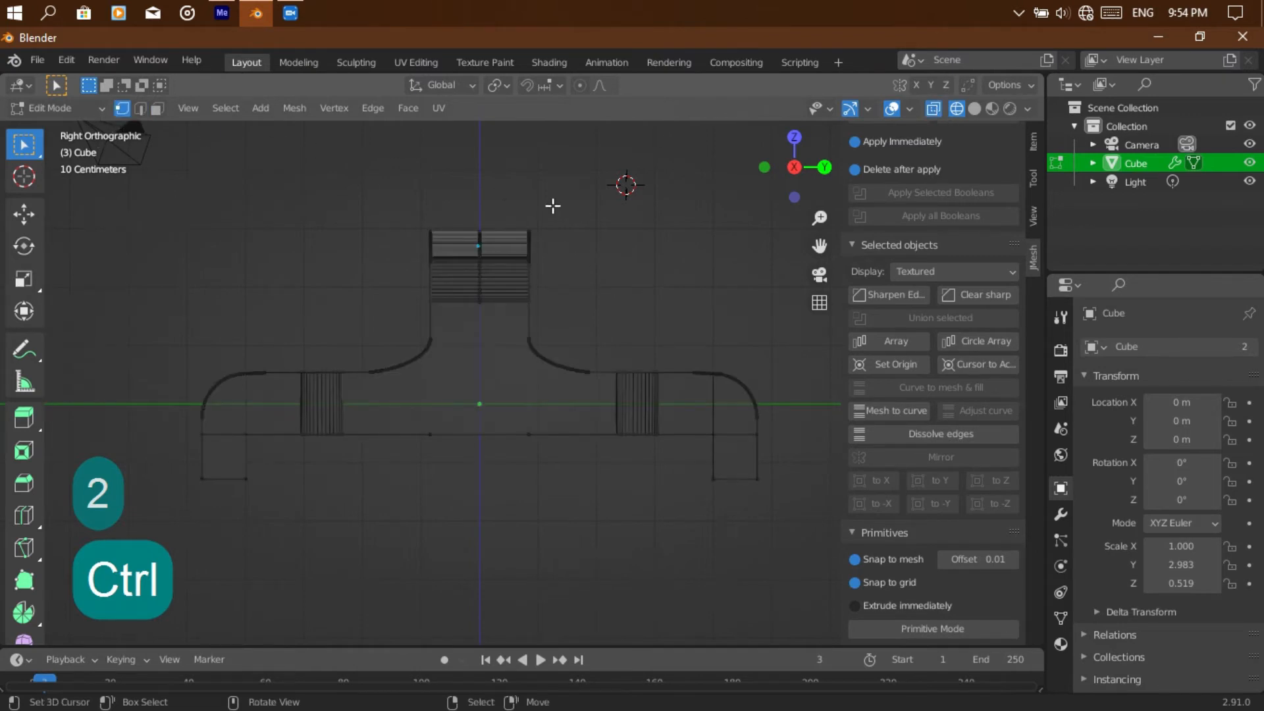
pyautogui.moveTo(527, 186); pyautogui.dragTo(782, 535)
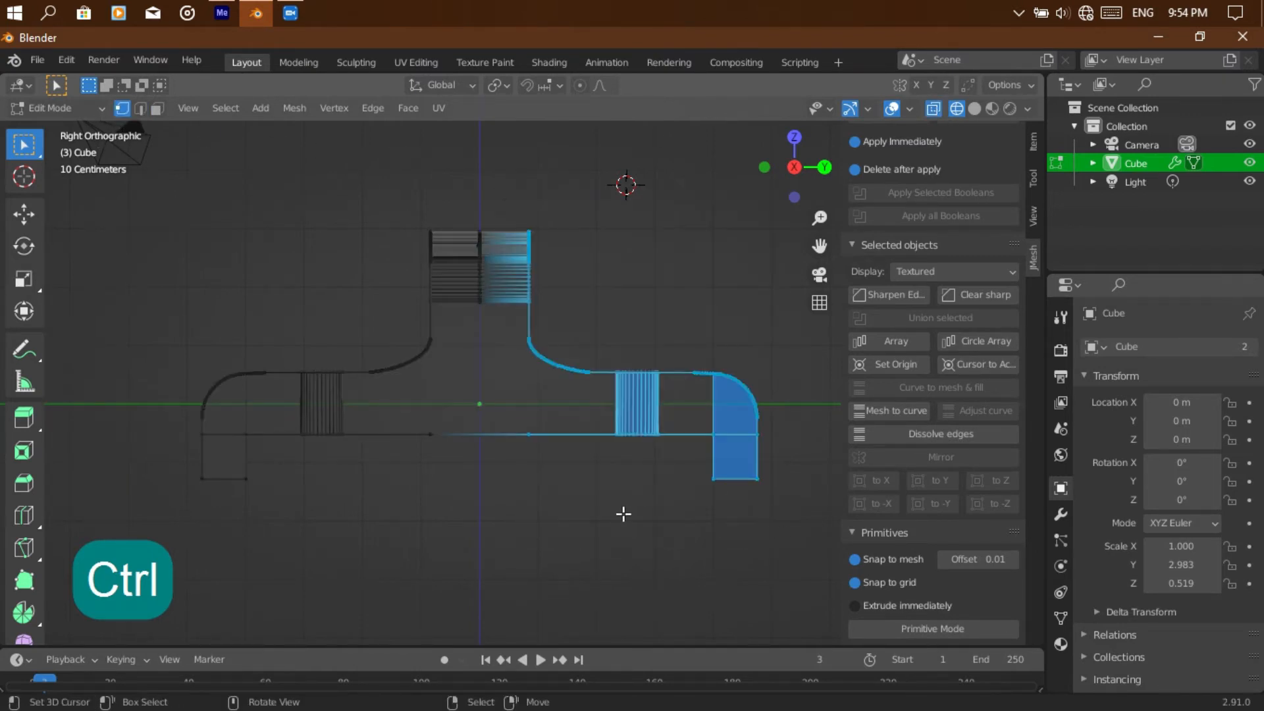
pyautogui.press('g')
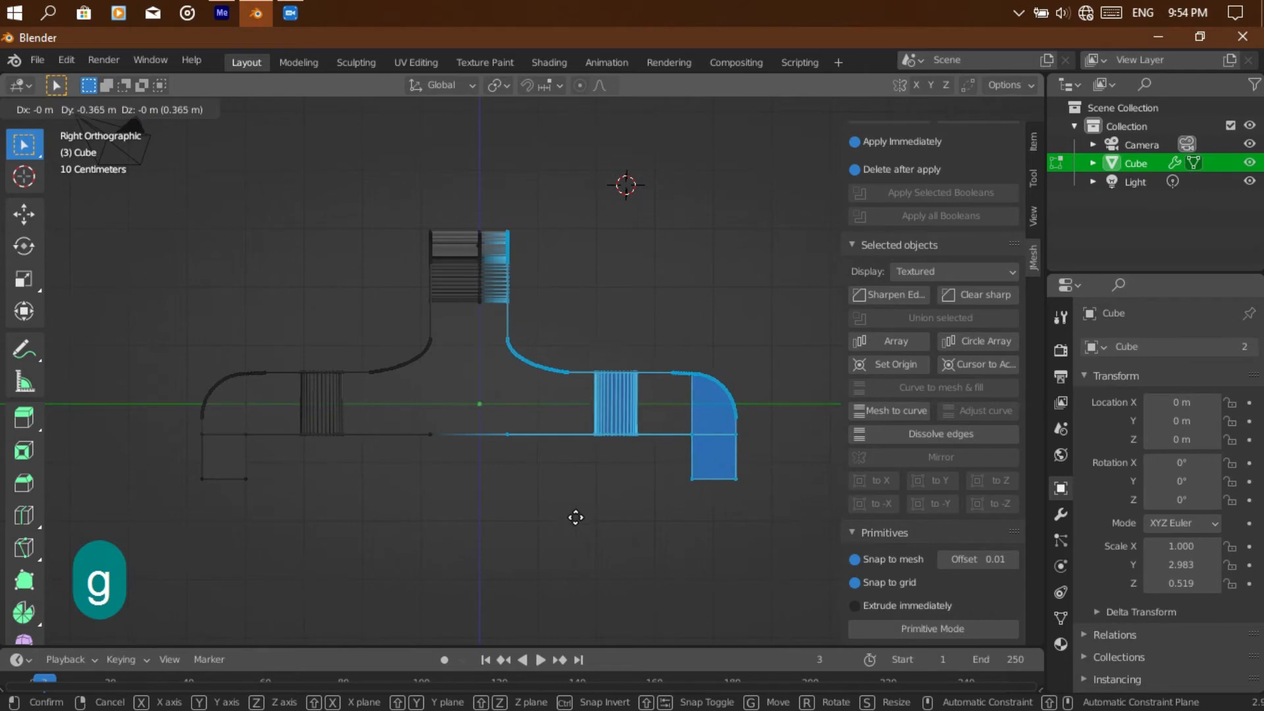
pyautogui.press('y')
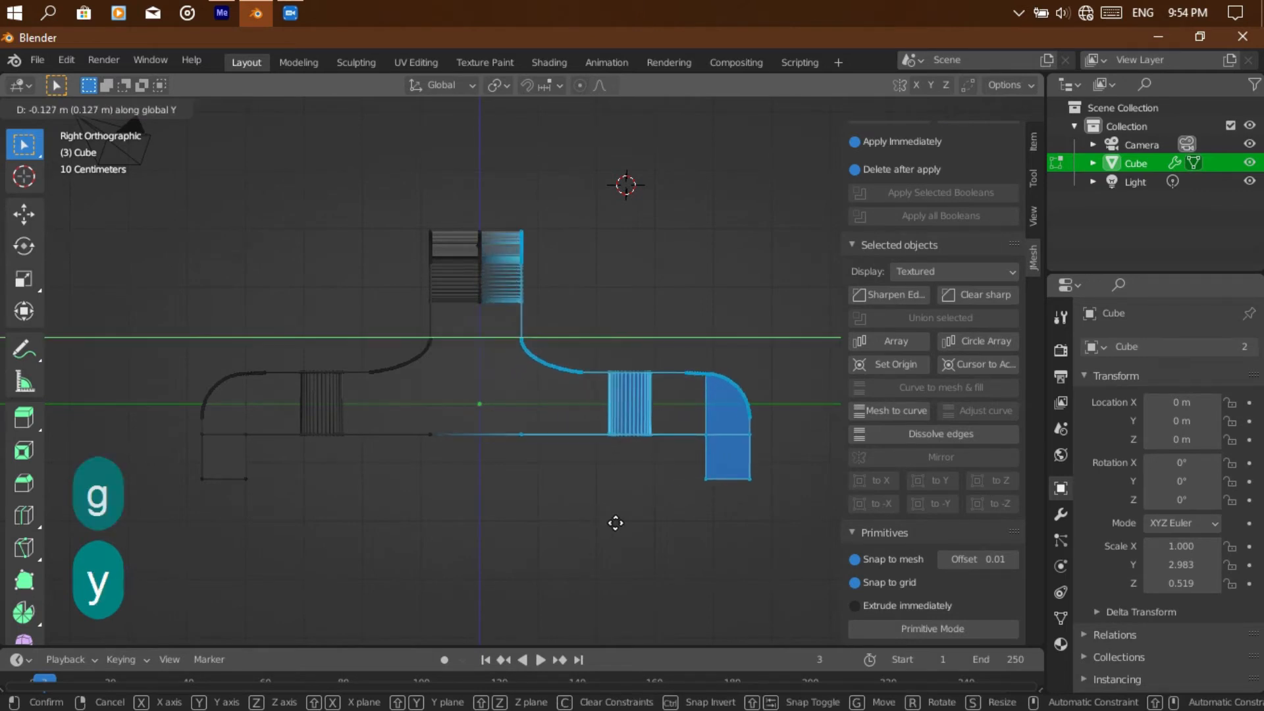
pyautogui.click(585, 521)
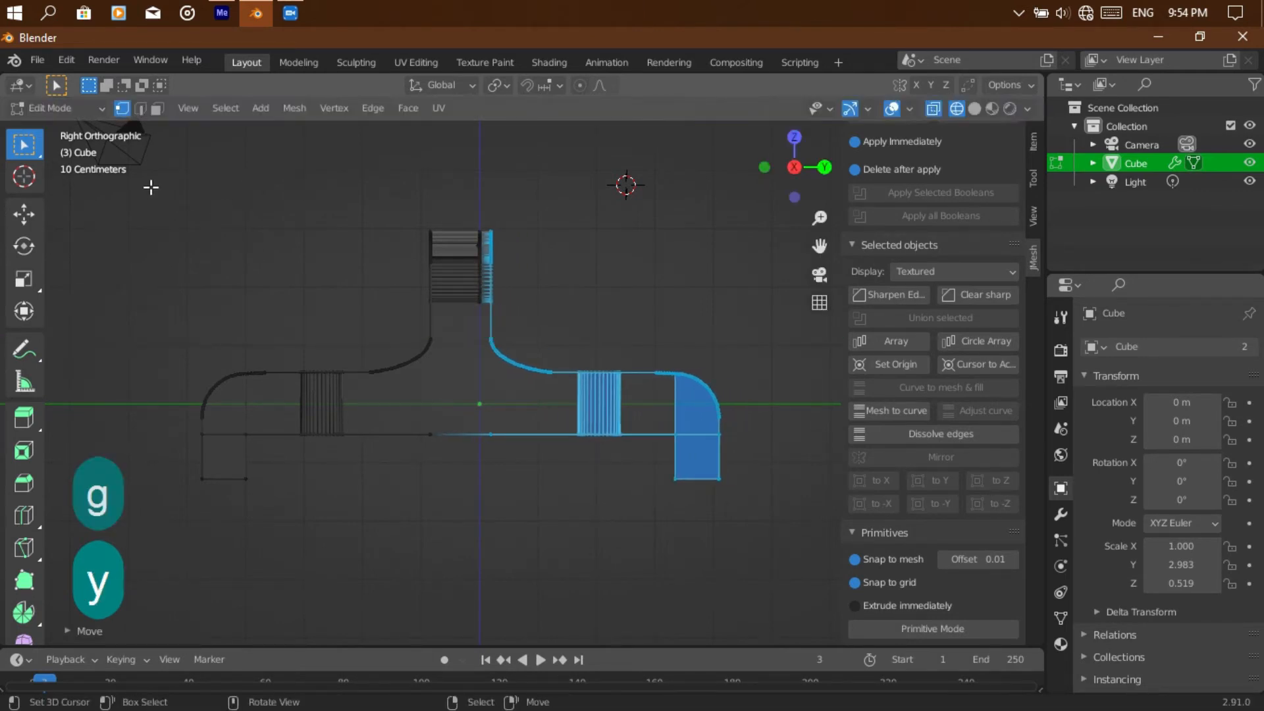
# Select the vertices of the bracket's negative Y half and move them about 0.08 m inward along Y
pyautogui.moveTo(146, 202); pyautogui.dragTo(452, 545)
pyautogui.press('g')
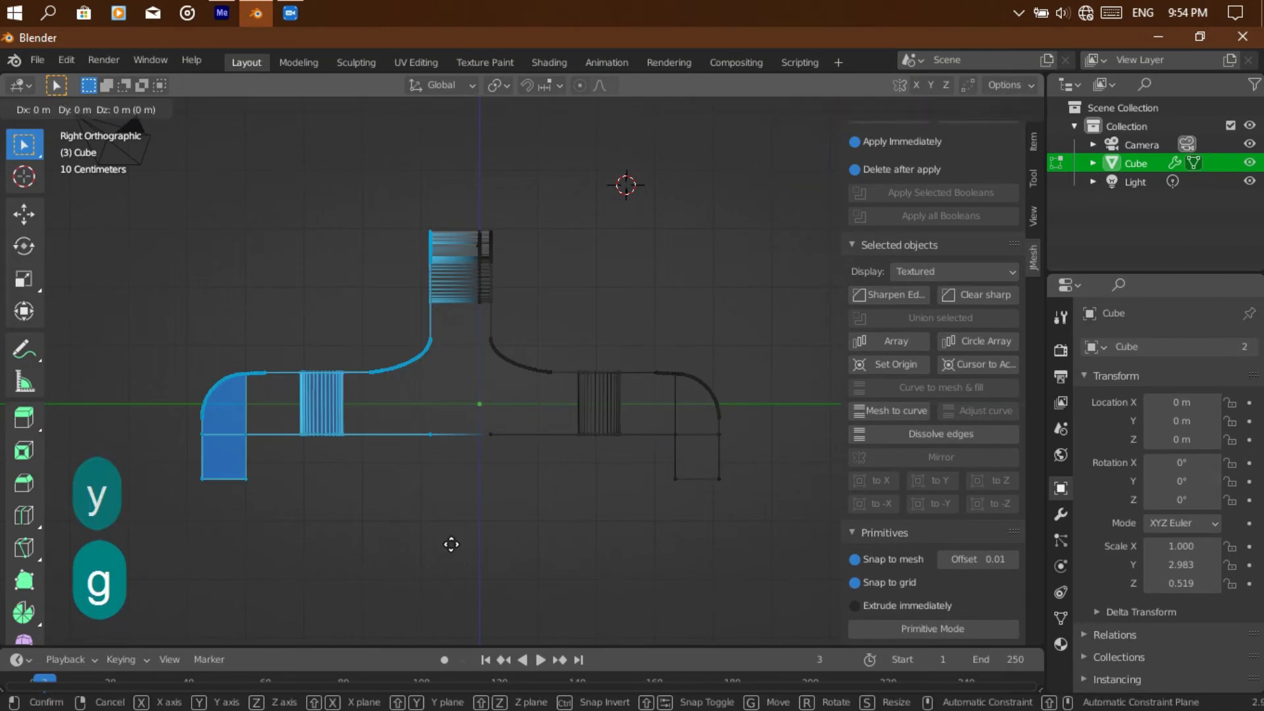
pyautogui.press('y')
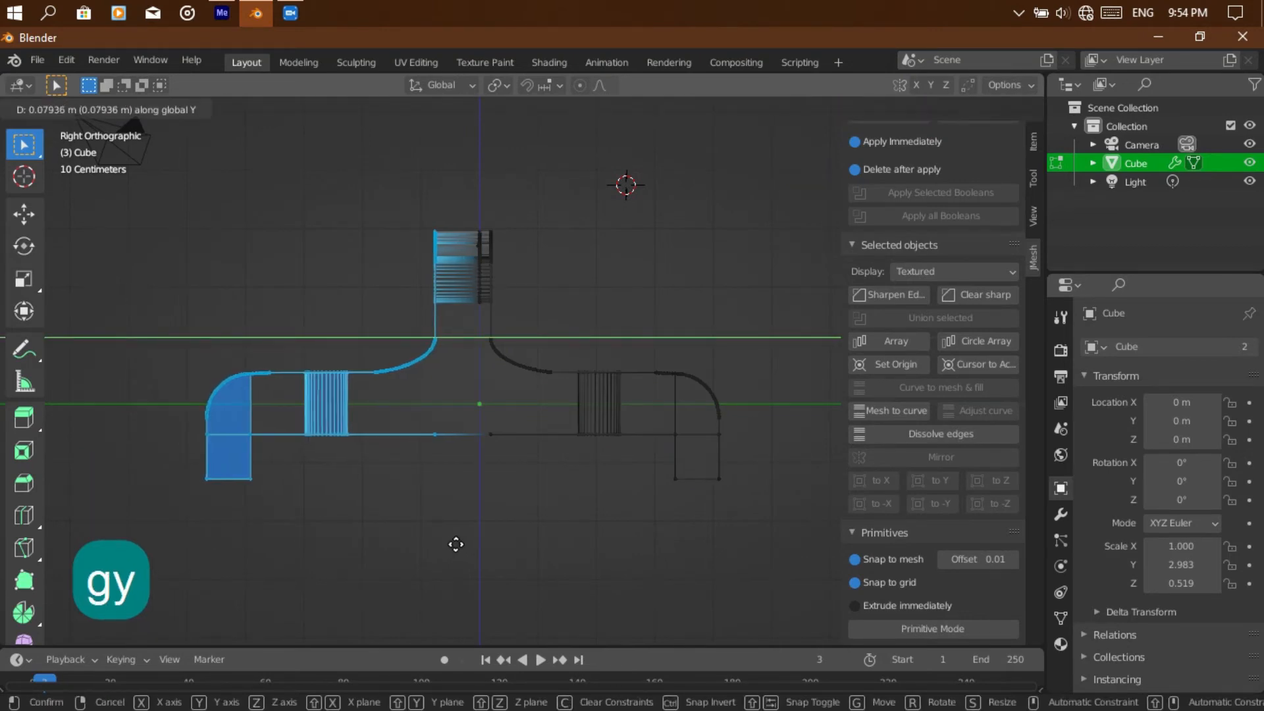
pyautogui.click(456, 546)
# Raise the upright's top vertices, including its hole, about 0.57 m along Z and return to solid shading in Object Mode
pyautogui.moveTo(344, 177); pyautogui.dragTo(541, 332)
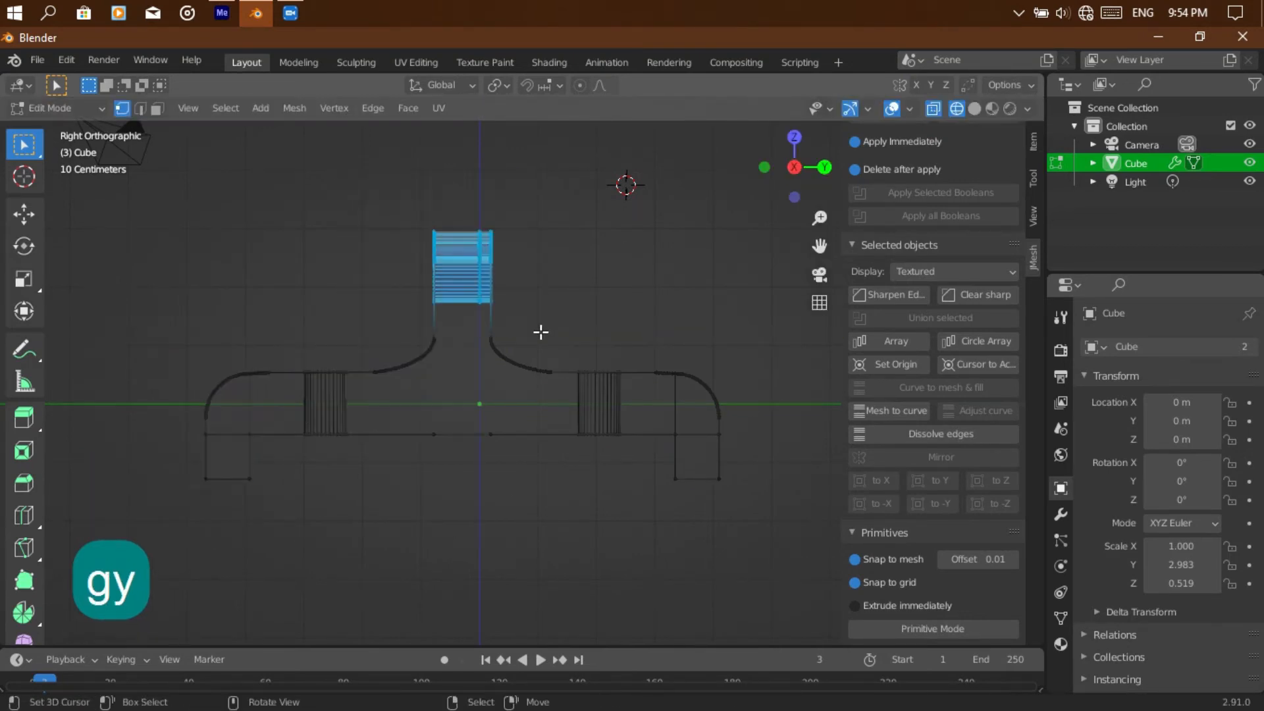
pyautogui.press('g')
pyautogui.press('z')
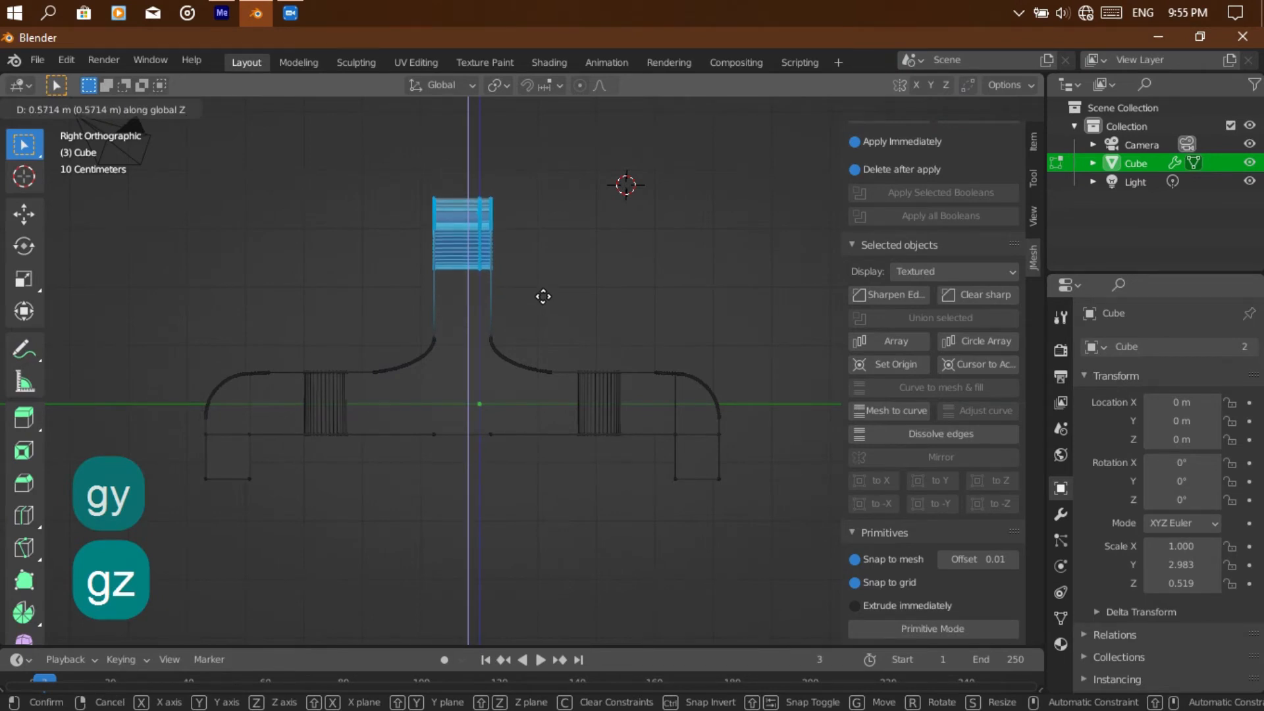
pyautogui.click(543, 296)
pyautogui.moveTo(794, 169); pyautogui.dragTo(717, 236)
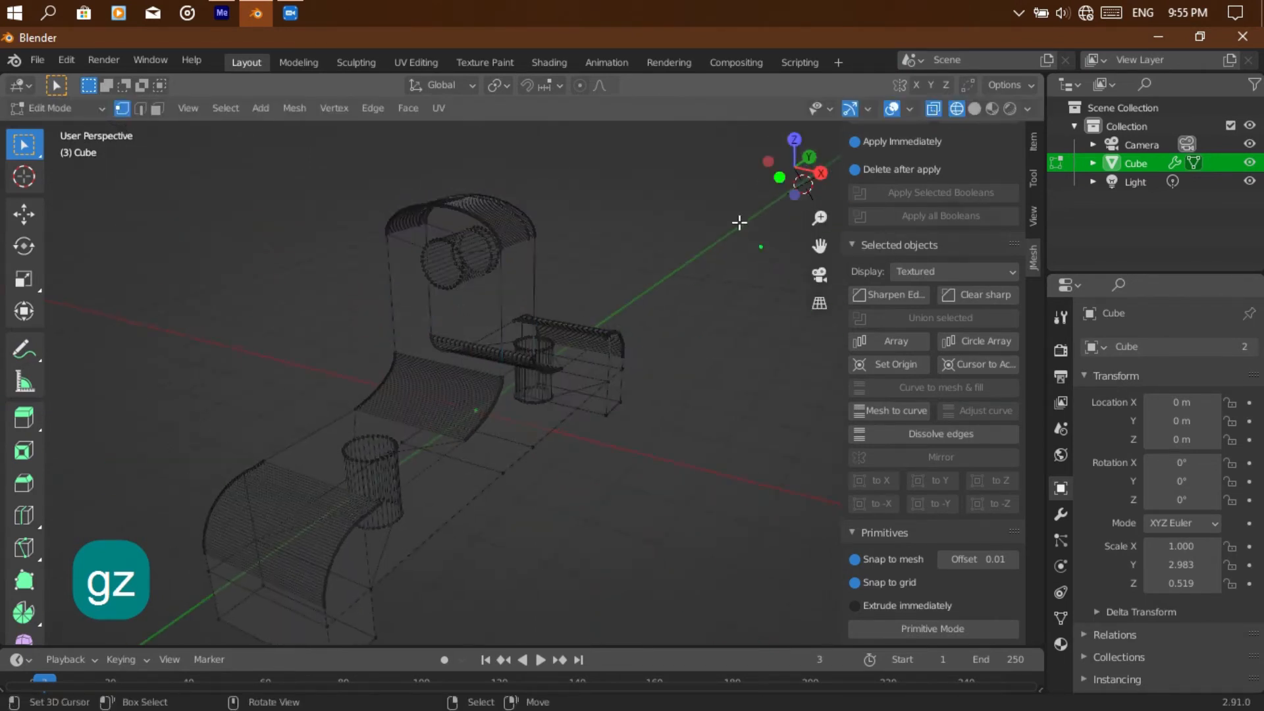
pyautogui.click(974, 108)
pyautogui.press('Tab')
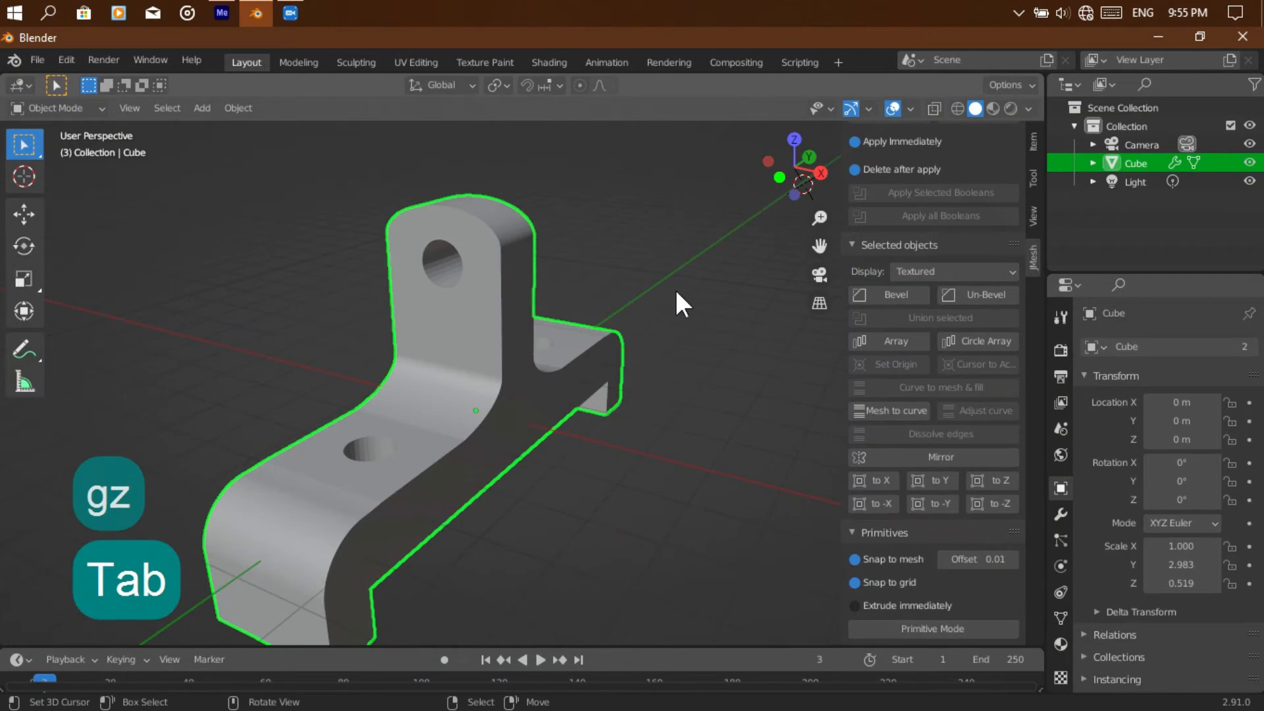
# Try raising the upright's top vertices further along Z and check the shape in solid shading without X-ray
pyautogui.moveTo(795, 169)
pyautogui.mouseDown()
pyautogui.moveTo(781, 197)
pyautogui.moveTo(741, 197)
pyautogui.mouseUp()
pyautogui.click(958, 109)
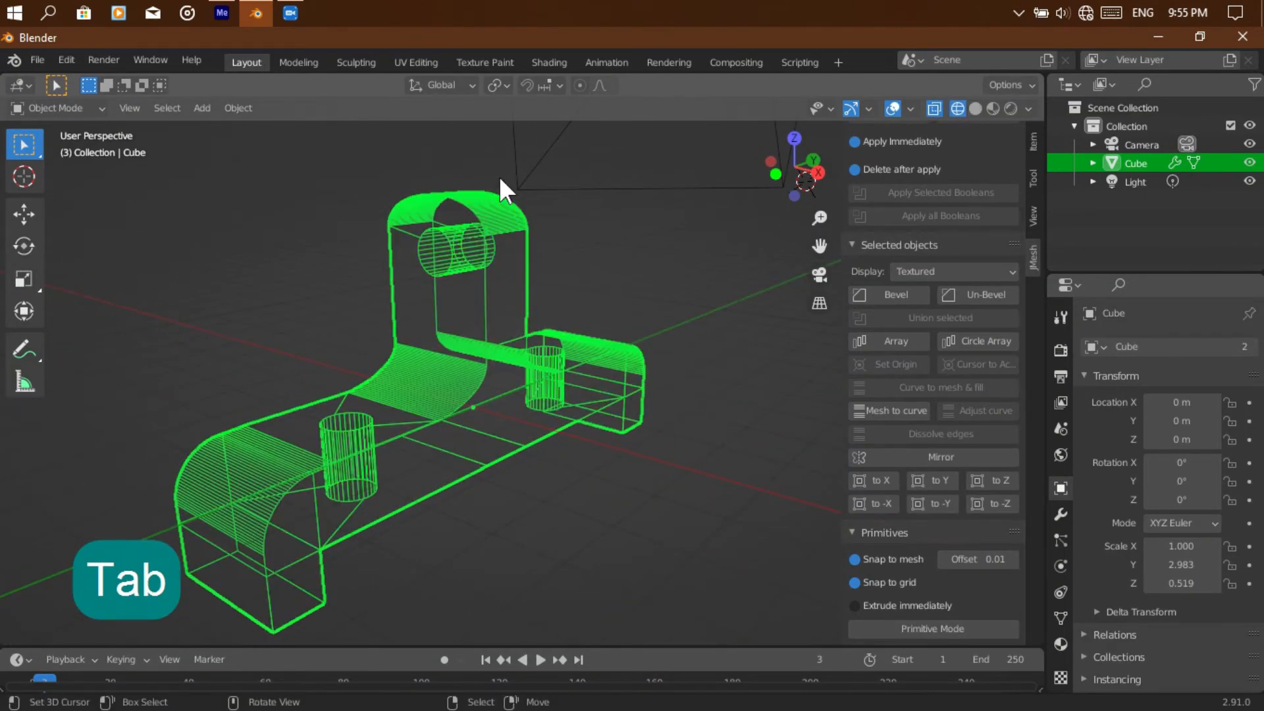
pyautogui.press('Tab')
pyautogui.moveTo(374, 155); pyautogui.dragTo(535, 297)
pyautogui.press('g')
pyautogui.press('z')
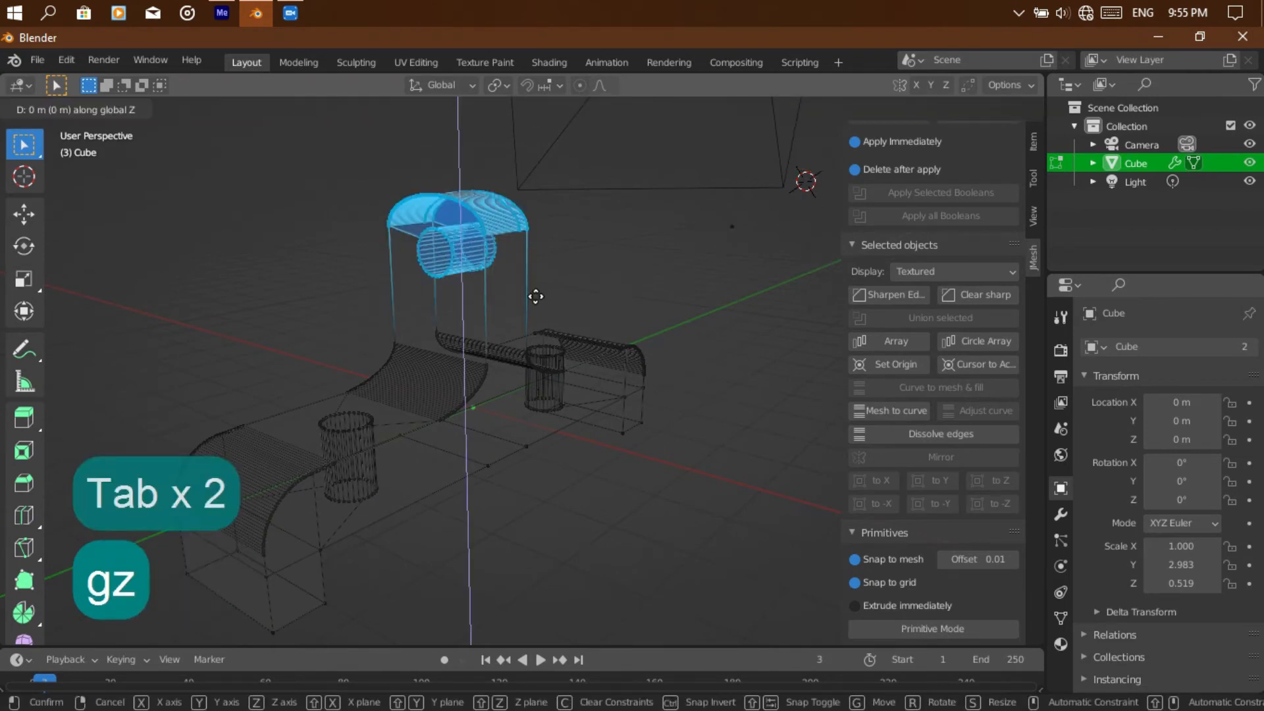
pyautogui.click(536, 262)
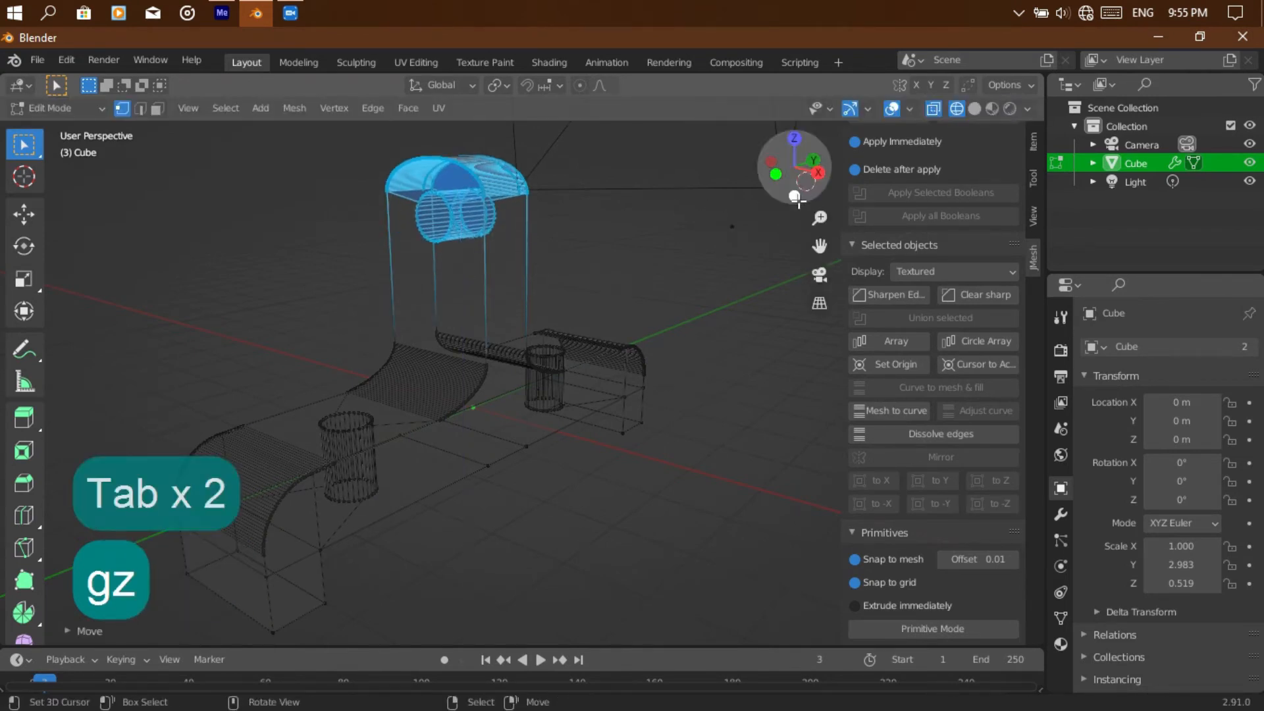
pyautogui.click(973, 109)
pyautogui.moveTo(790, 172)
pyautogui.mouseDown()
pyautogui.moveTo(757, 198)
pyautogui.moveTo(793, 168)
pyautogui.mouseUp()
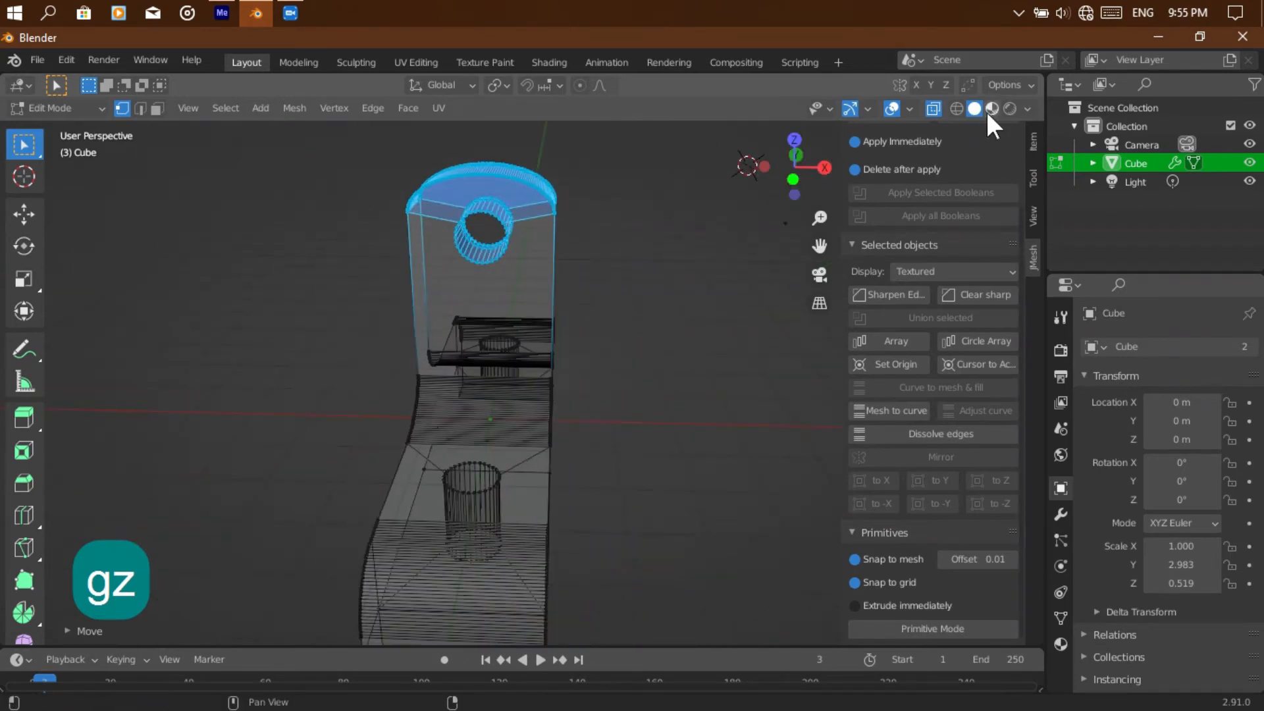
pyautogui.click(933, 109)
pyautogui.press('Tab')
pyautogui.moveTo(791, 175)
pyautogui.mouseDown()
pyautogui.moveTo(770, 194)
pyautogui.moveTo(783, 183)
pyautogui.mouseUp()
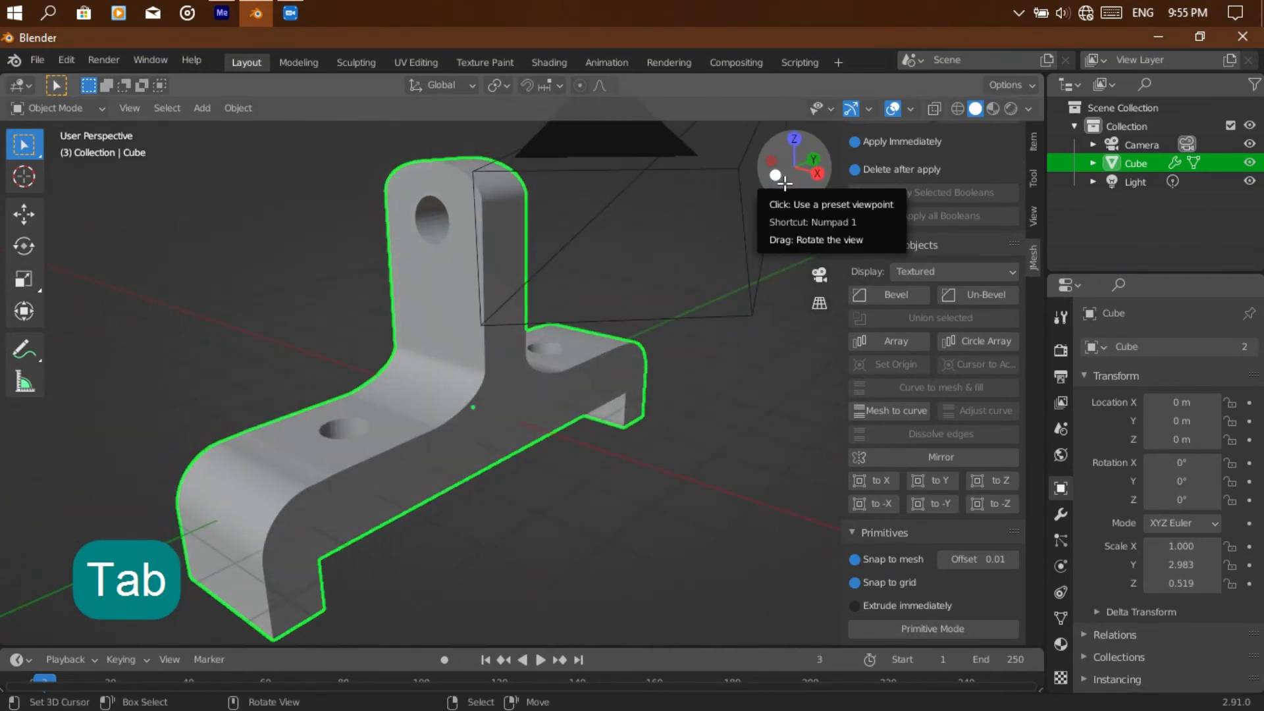
# Undo the last raise of the upright's top and return to Object Mode
pyautogui.hotkey('ctrl', 'z')
pyautogui.hotkey('ctrl', 'z')
pyautogui.moveTo(785, 184); pyautogui.dragTo(757, 186)
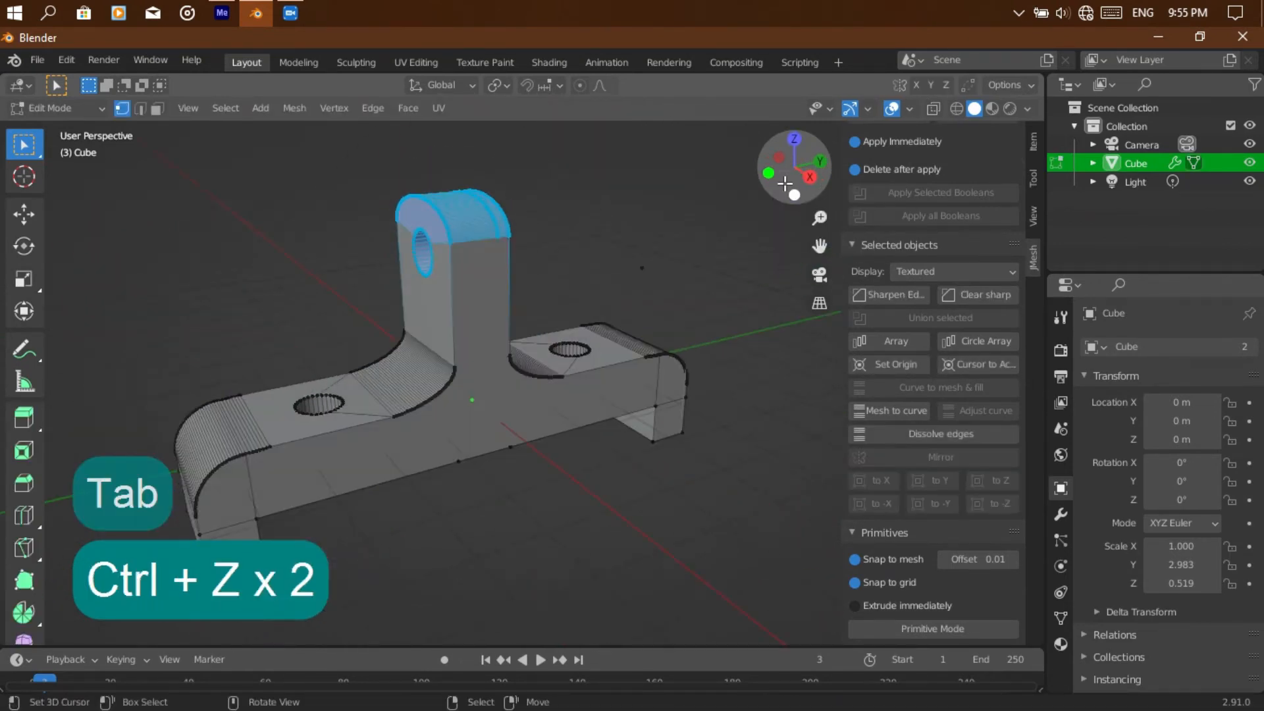
pyautogui.press('Tab')
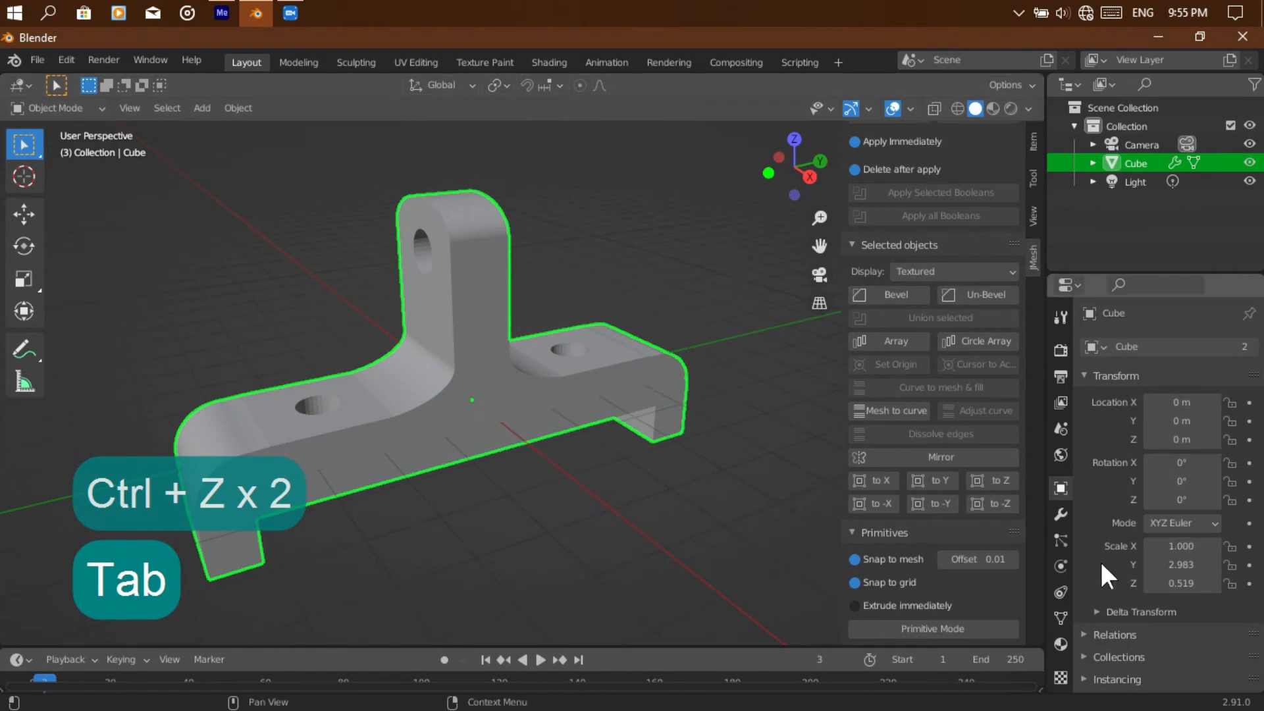
# Make sure Auto Smooth is on at 30° in the Cube's mesh normals settings
pyautogui.click(1061, 618)
pyautogui.scroll(-3, 1082, 629)
pyautogui.click(1093, 594)
pyautogui.click(1150, 620)
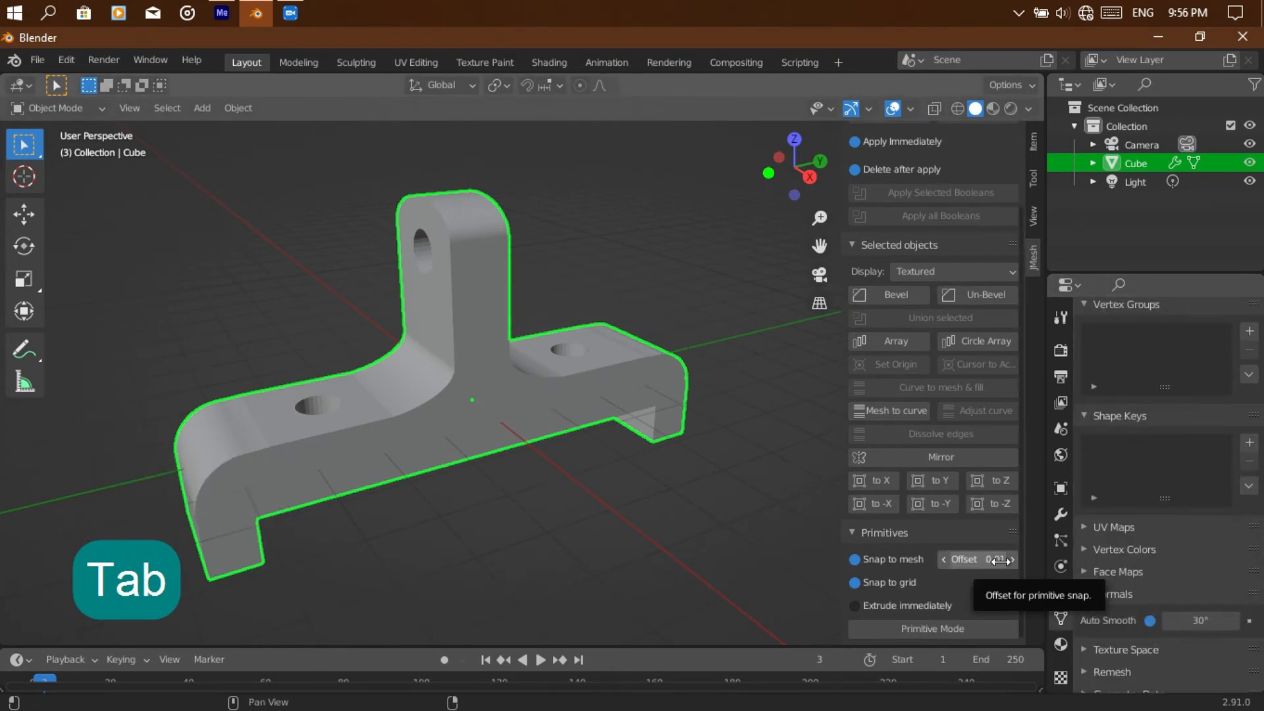
# Set the Cube material's Metallic to 1.000 and Roughness to 0.186, with the bracket displayed in Material Preview shading
pyautogui.click(1061, 644)
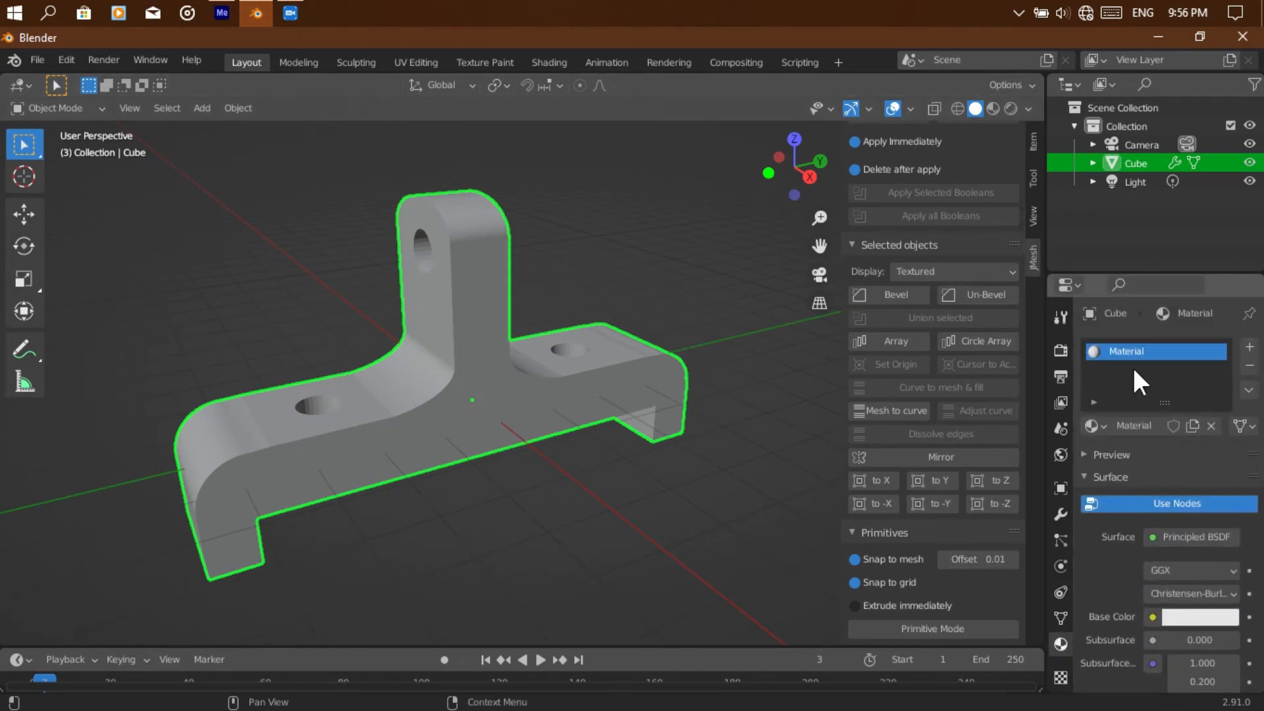
pyautogui.scroll(-4, 1137, 463)
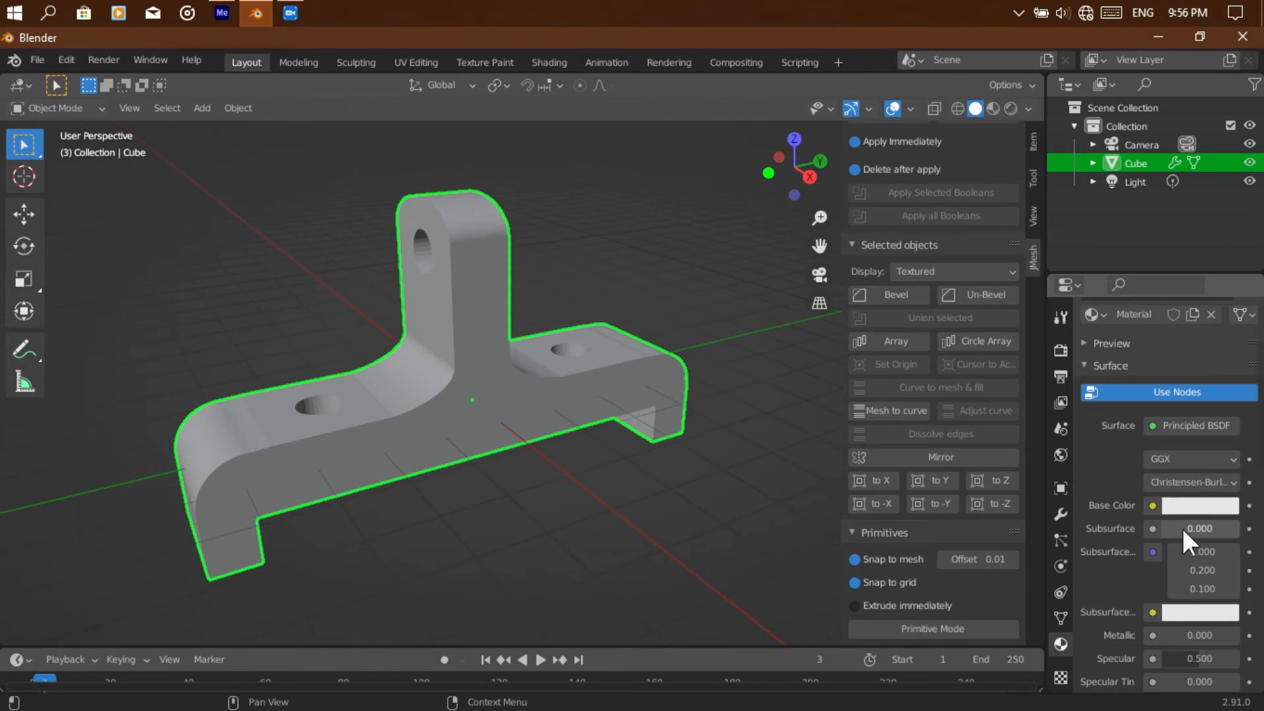
pyautogui.scroll(-3, 1183, 528)
pyautogui.moveTo(1167, 526); pyautogui.dragTo(1238, 521)
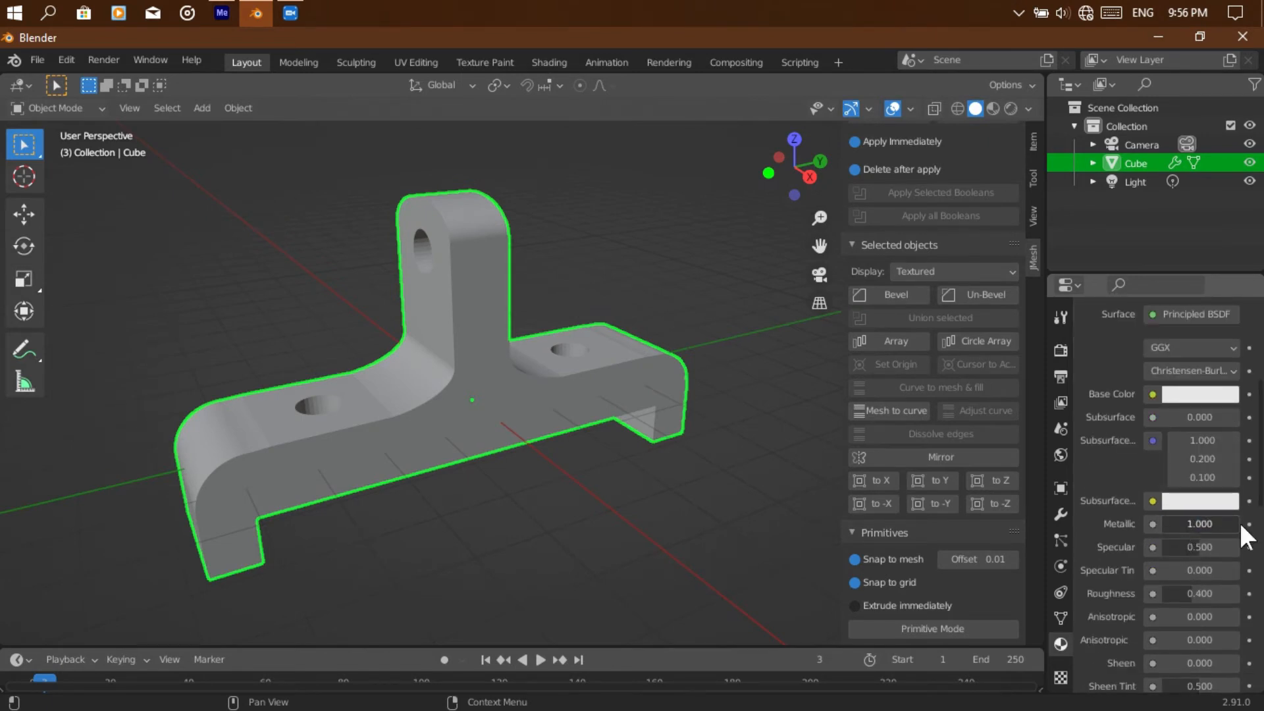
pyautogui.click(993, 109)
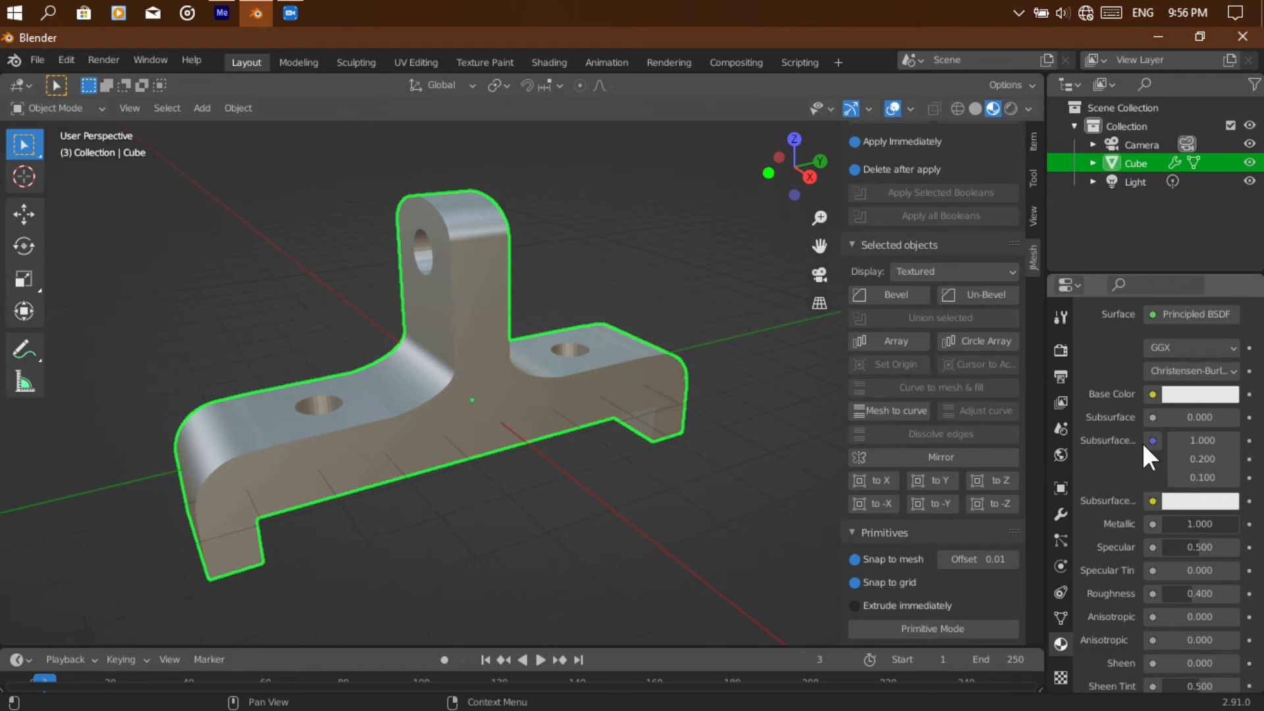
pyautogui.scroll(-3, 1217, 572)
pyautogui.moveTo(1191, 520); pyautogui.dragTo(1177, 520)
pyautogui.moveTo(792, 187)
pyautogui.mouseDown()
pyautogui.moveTo(1040, 191)
pyautogui.moveTo(784, 181)
pyautogui.mouseUp()
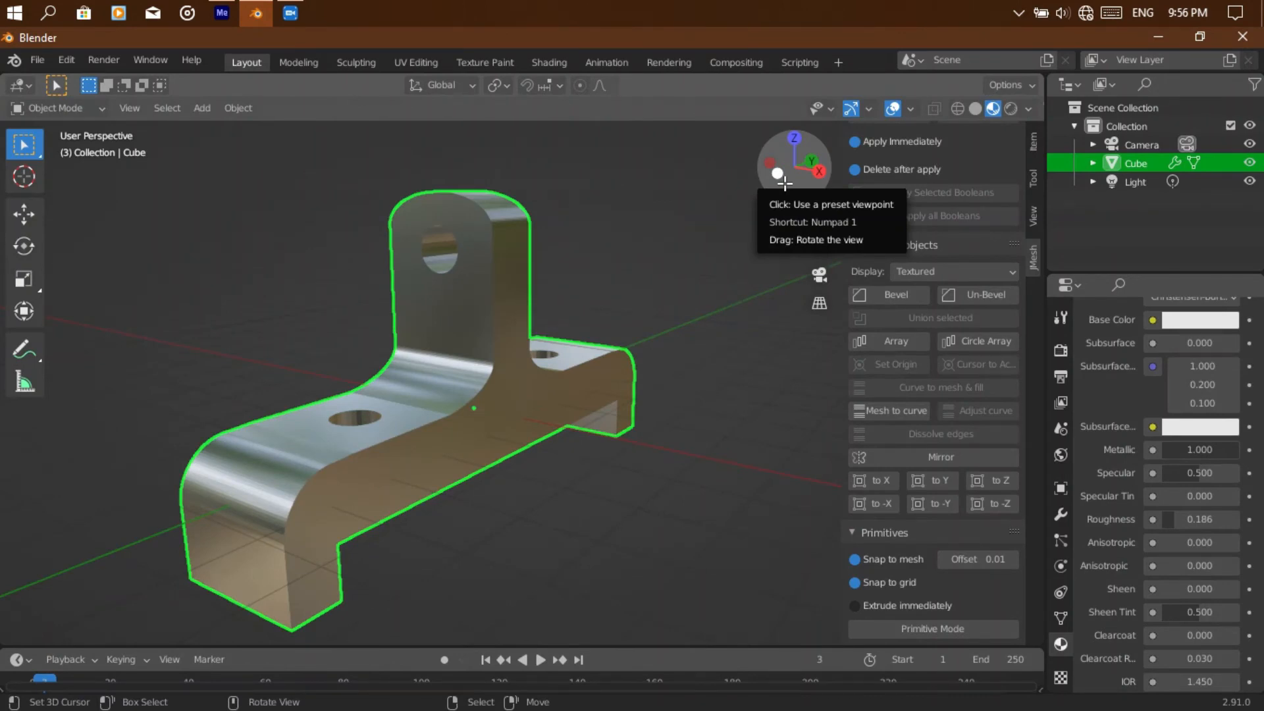
# Apply Shade Smooth to the bracket and hide the viewport sidebar
pyautogui.press('w')
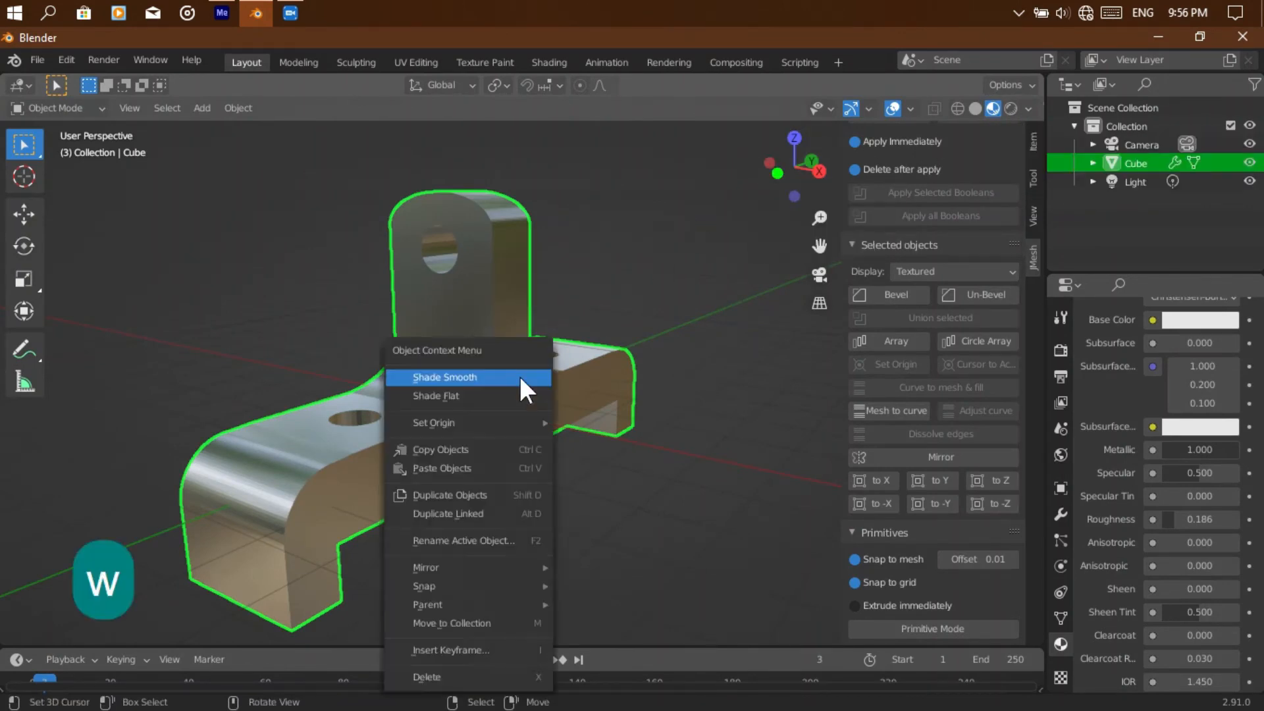
pyautogui.click(520, 376)
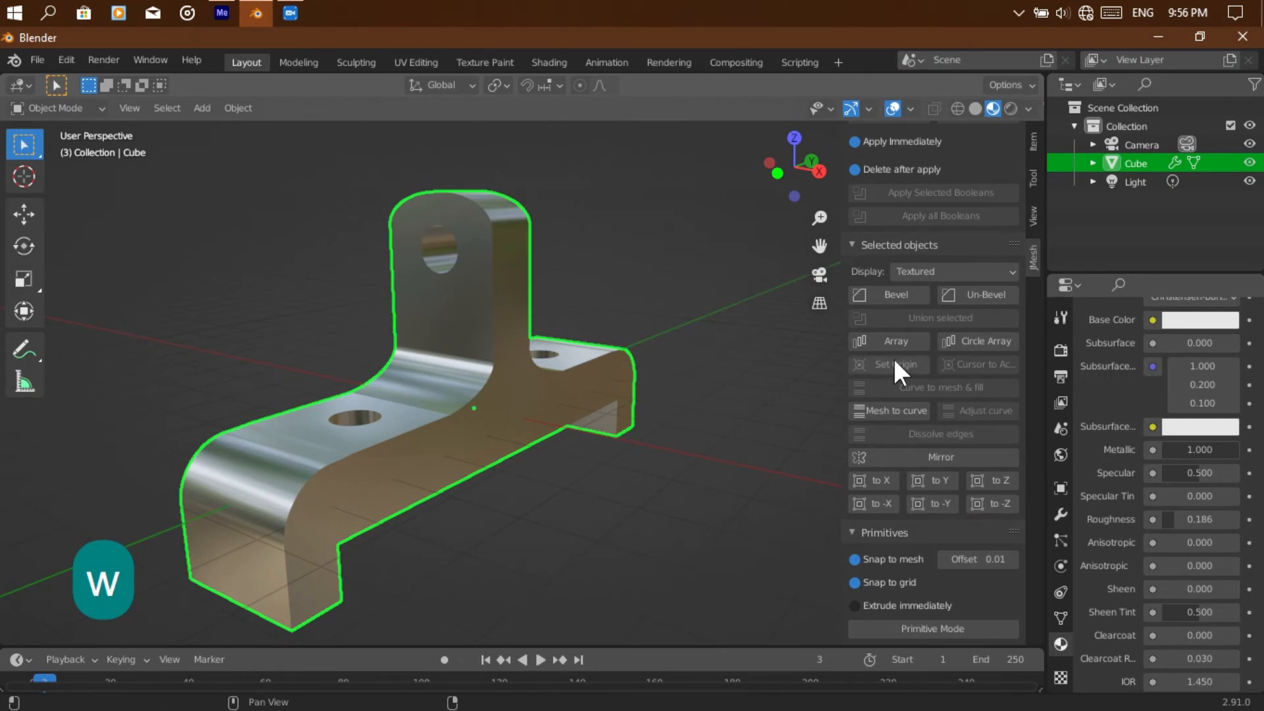
pyautogui.press('n')
pyautogui.press('n')
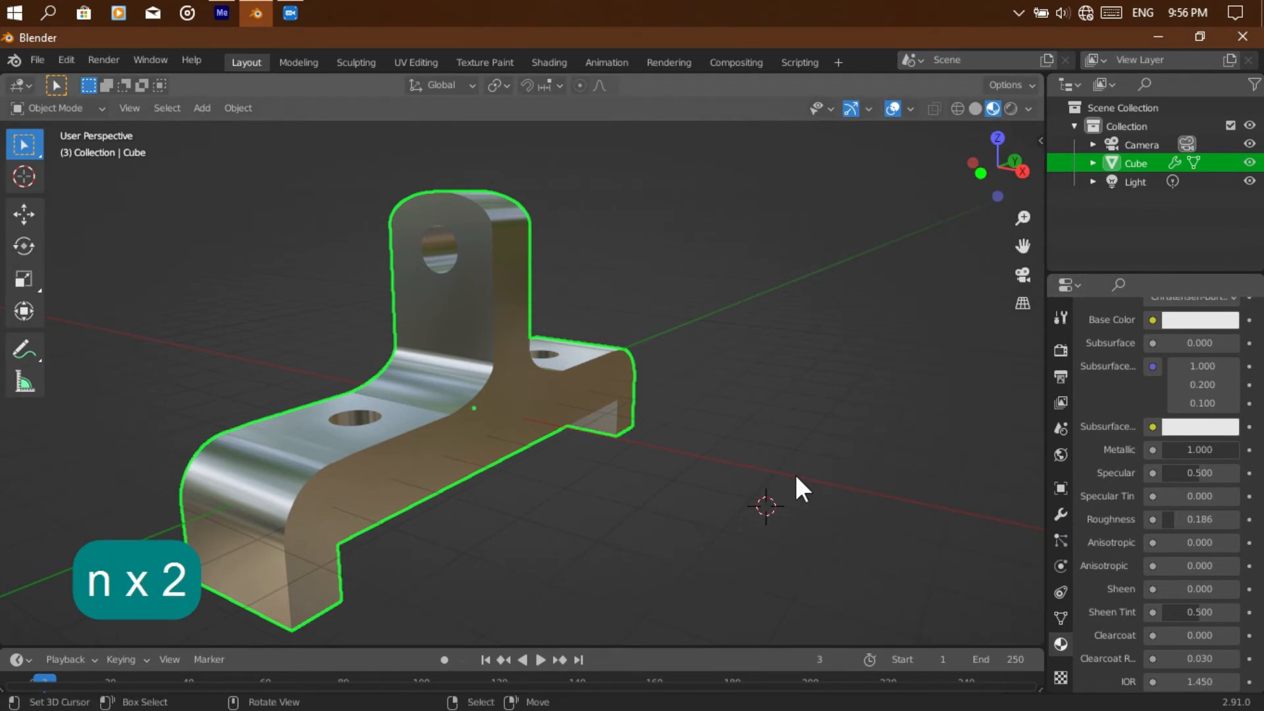
# Add a Bevel modifier to the Cube and apply its existing Mirror modifier
pyautogui.click(1061, 513)
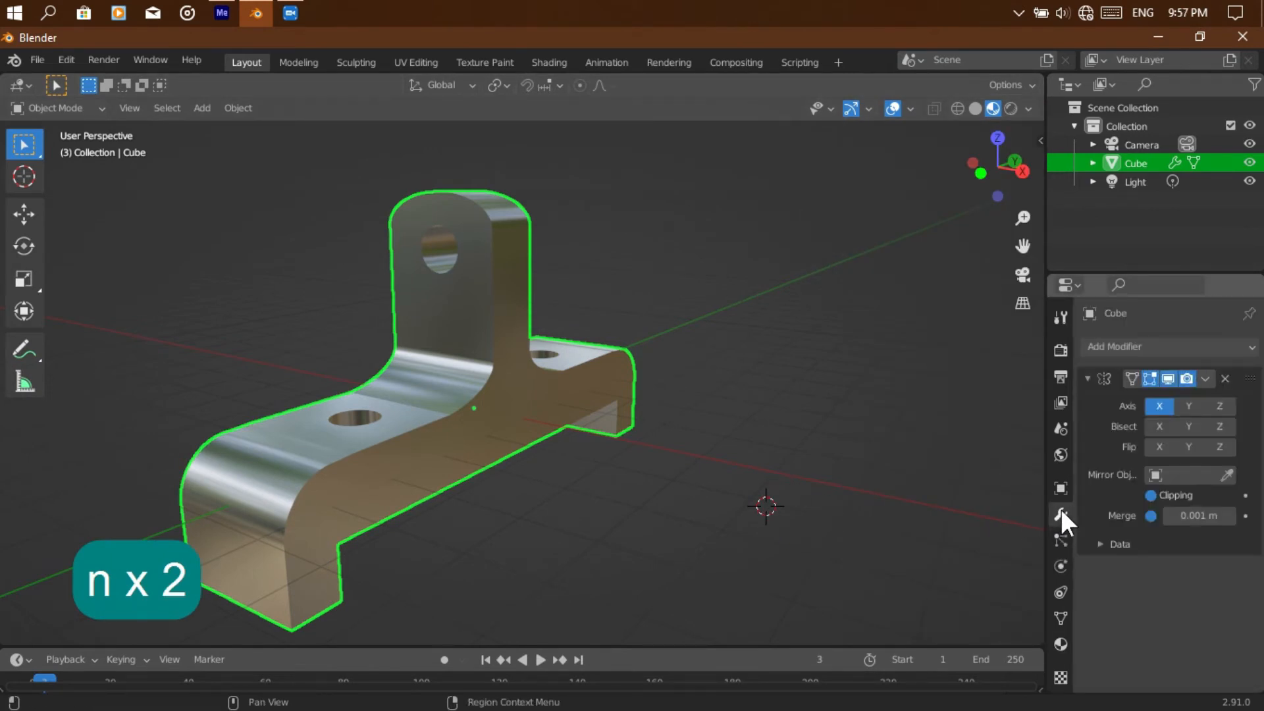
pyautogui.click(1163, 339)
pyautogui.click(920, 420)
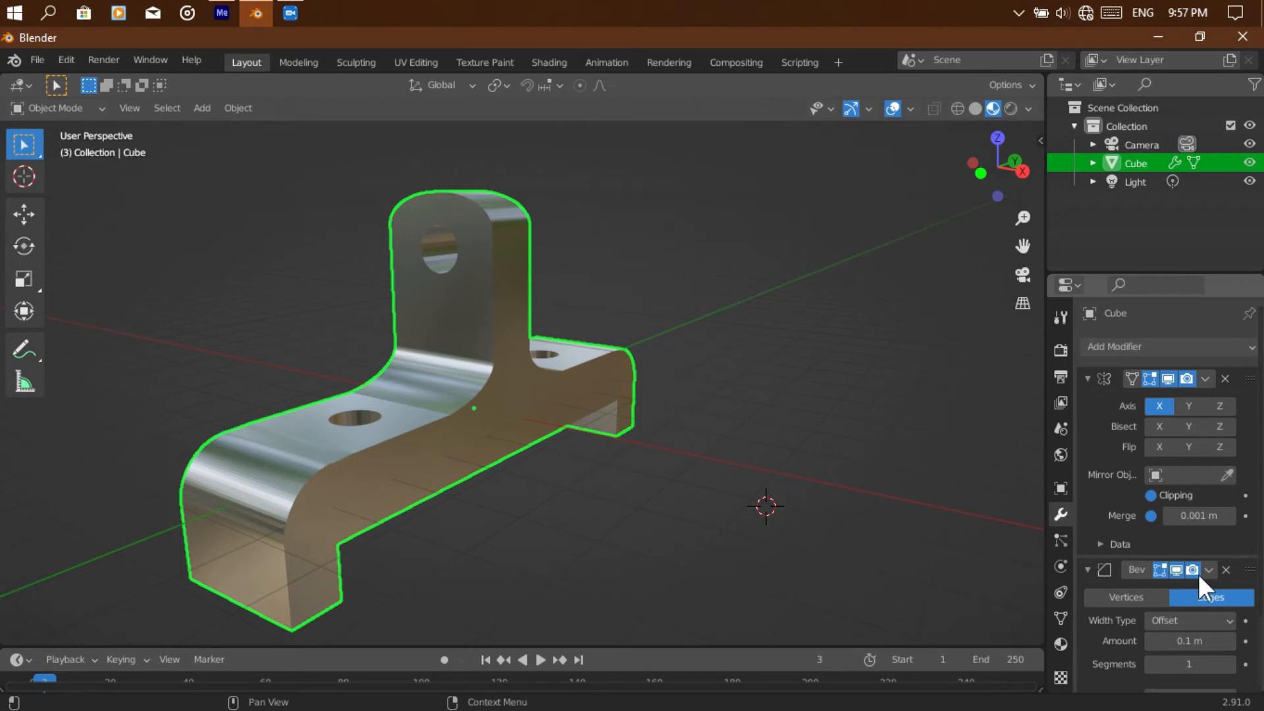
pyautogui.click(1202, 378)
pyautogui.click(1159, 397)
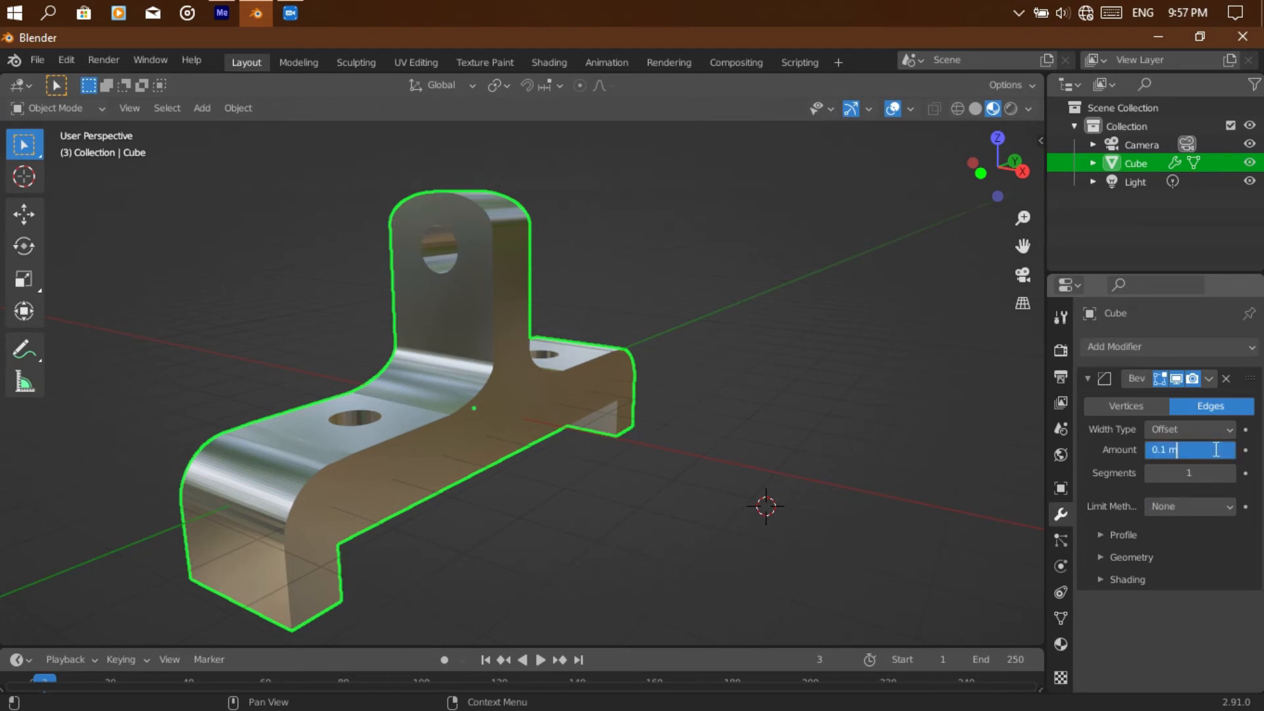
# Set the Bevel modifier's amount to 0.02 m
pyautogui.press('BackSpace')
pyautogui.press('BackSpace')
pyautogui.press('BackSpace')
pyautogui.press('BackSpace')
pyautogui.press('BackSpace')
pyautogui.press('BackSpace')
pyautogui.press('BackSpace')
pyautogui.press('BackSpace')
pyautogui.press('BackSpace')
pyautogui.press('BackSpace')
pyautogui.press('BackSpace')
pyautogui.press('BackSpace')
pyautogui.press('BackSpace')
pyautogui.press('BackSpace')
pyautogui.press('BackSpace')
pyautogui.write('.0')
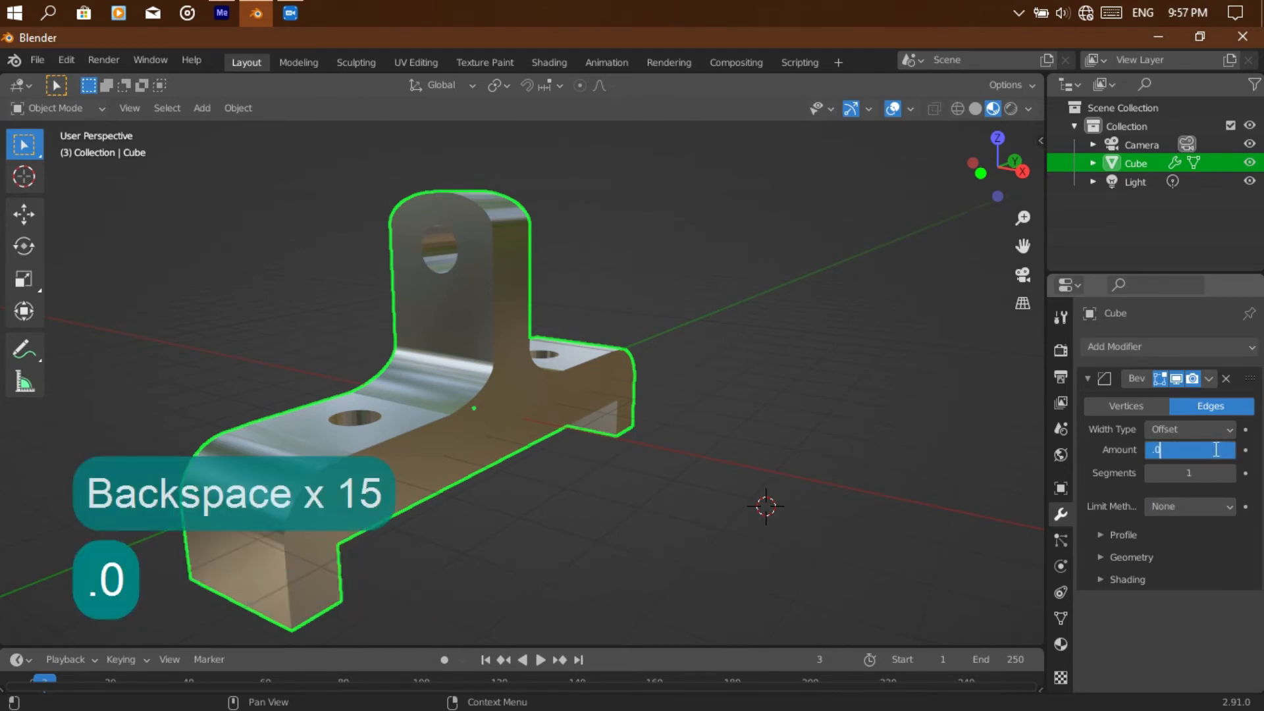
pyautogui.write('2')
pyautogui.press('Return')
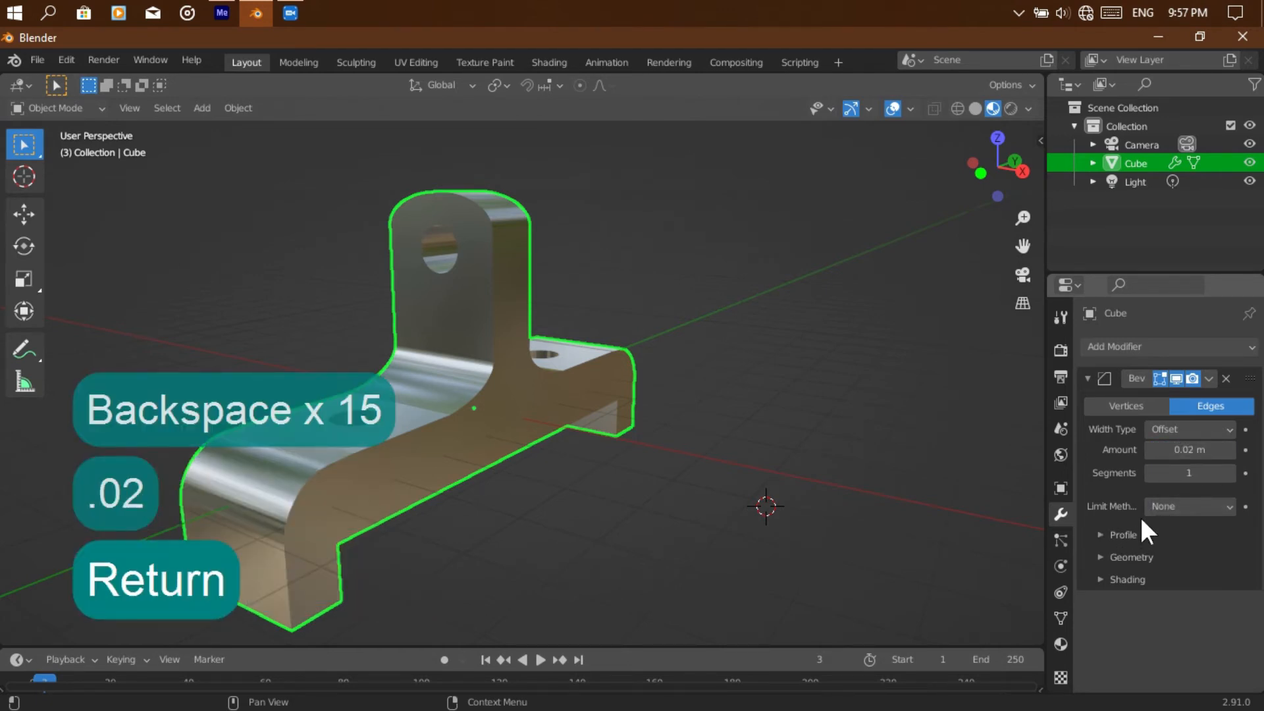
# Expand the Bevel modifier's Profile, Geometry and Shading settings and turn on Harden Normals
pyautogui.click(1155, 507)
pyautogui.click(1099, 534)
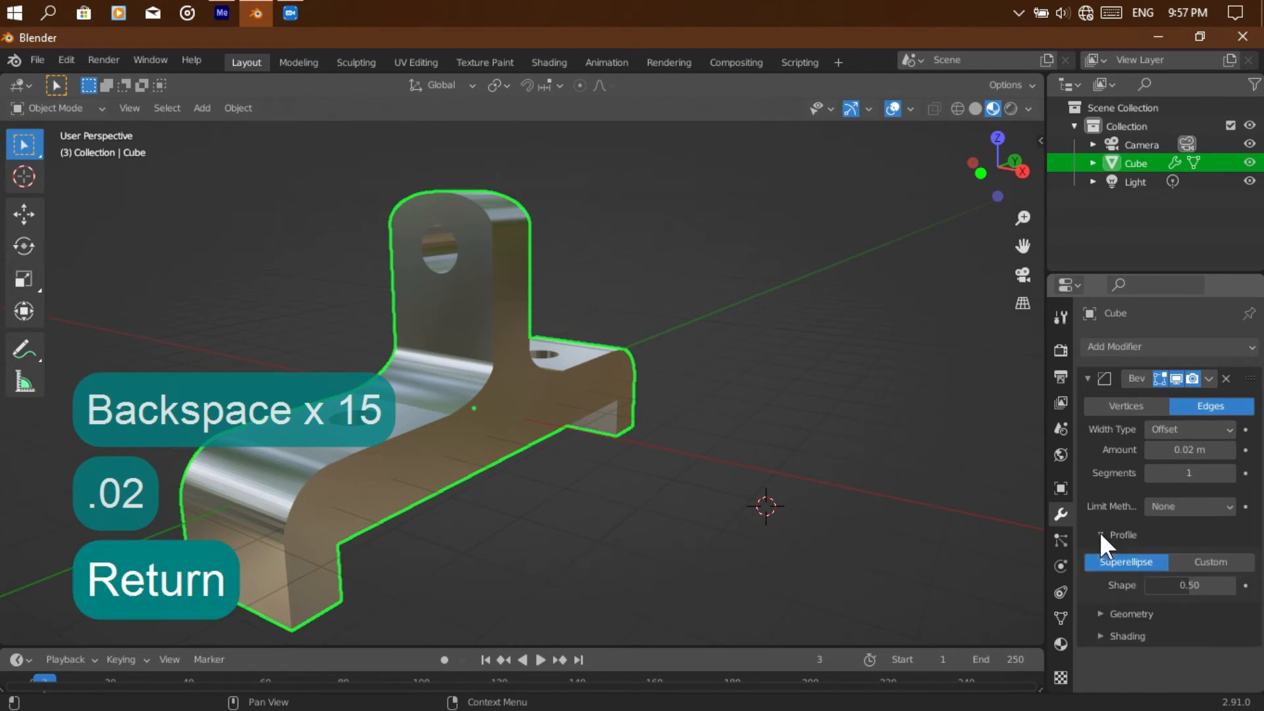
pyautogui.click(1101, 612)
pyautogui.scroll(-3, 1100, 610)
pyautogui.click(1103, 680)
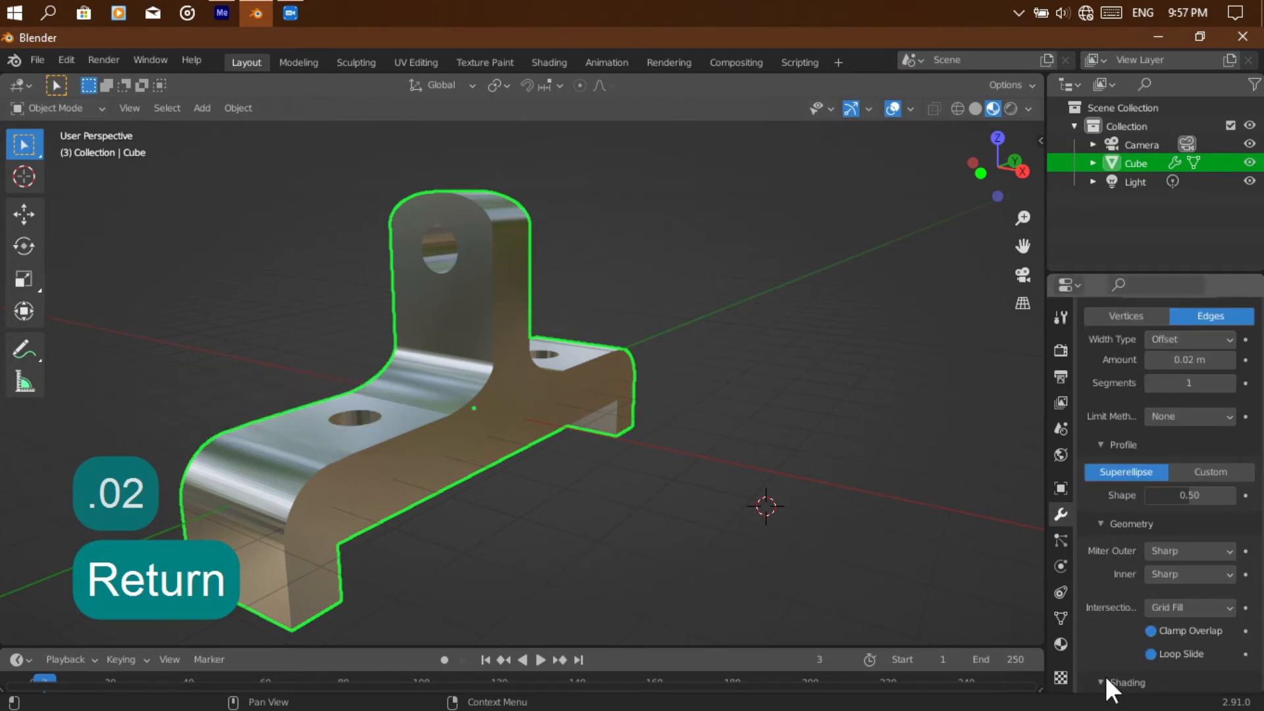
pyautogui.scroll(-4, 1105, 677)
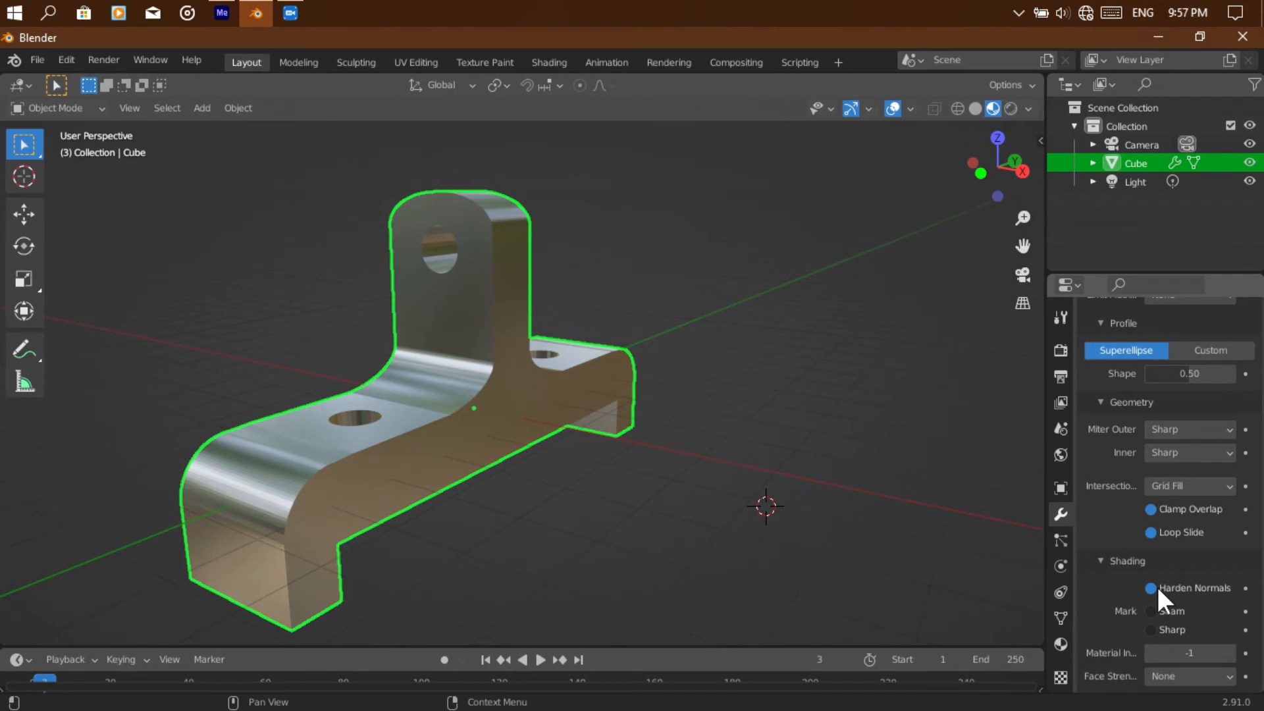
# Set the Bevel modifier's Limit Method to Angle and widen the Properties editor
pyautogui.scroll(6, 1139, 514)
pyautogui.click(1163, 480)
pyautogui.click(1164, 521)
pyautogui.moveTo(1046, 316); pyautogui.dragTo(813, 318)
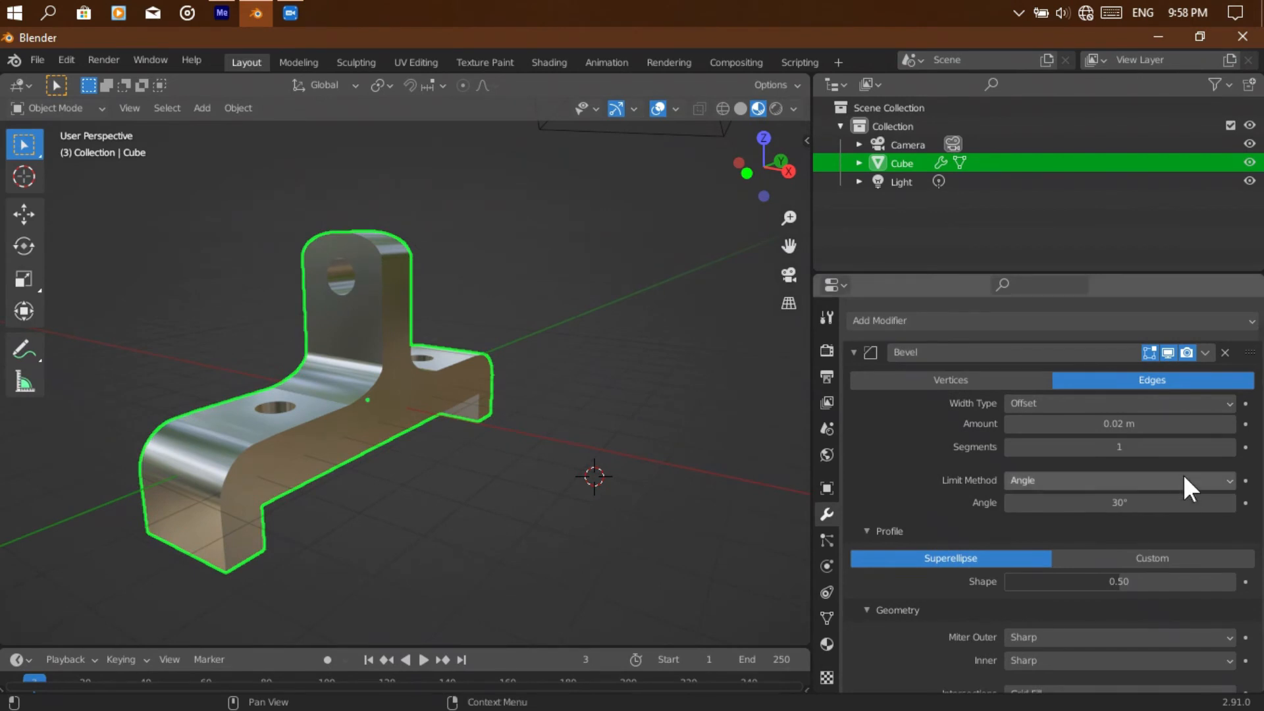
pyautogui.scroll(1, 1120, 527)
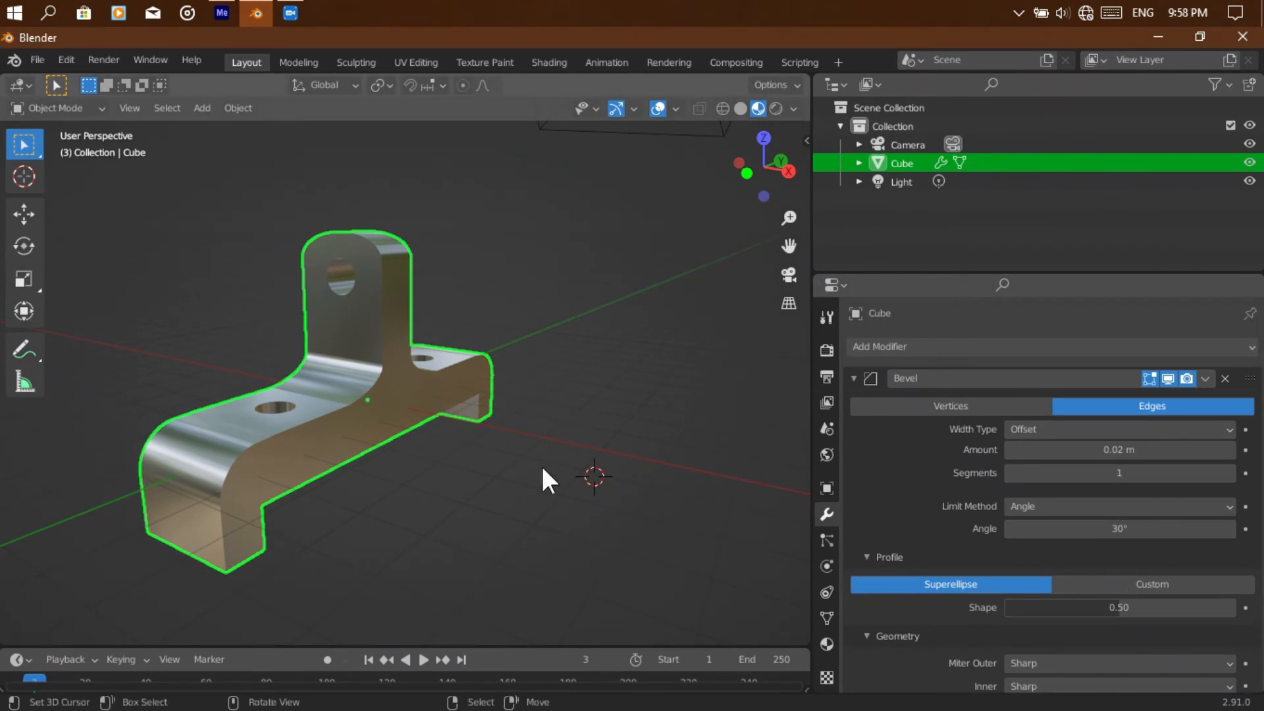
# Try to widen the bracket along the X axis in front view, and undo the scaling
pyautogui.click(470, 484)
pyautogui.moveTo(757, 168)
pyautogui.mouseDown()
pyautogui.moveTo(745, 173)
pyautogui.moveTo(759, 174)
pyautogui.mouseUp()
pyautogui.click(759, 174)
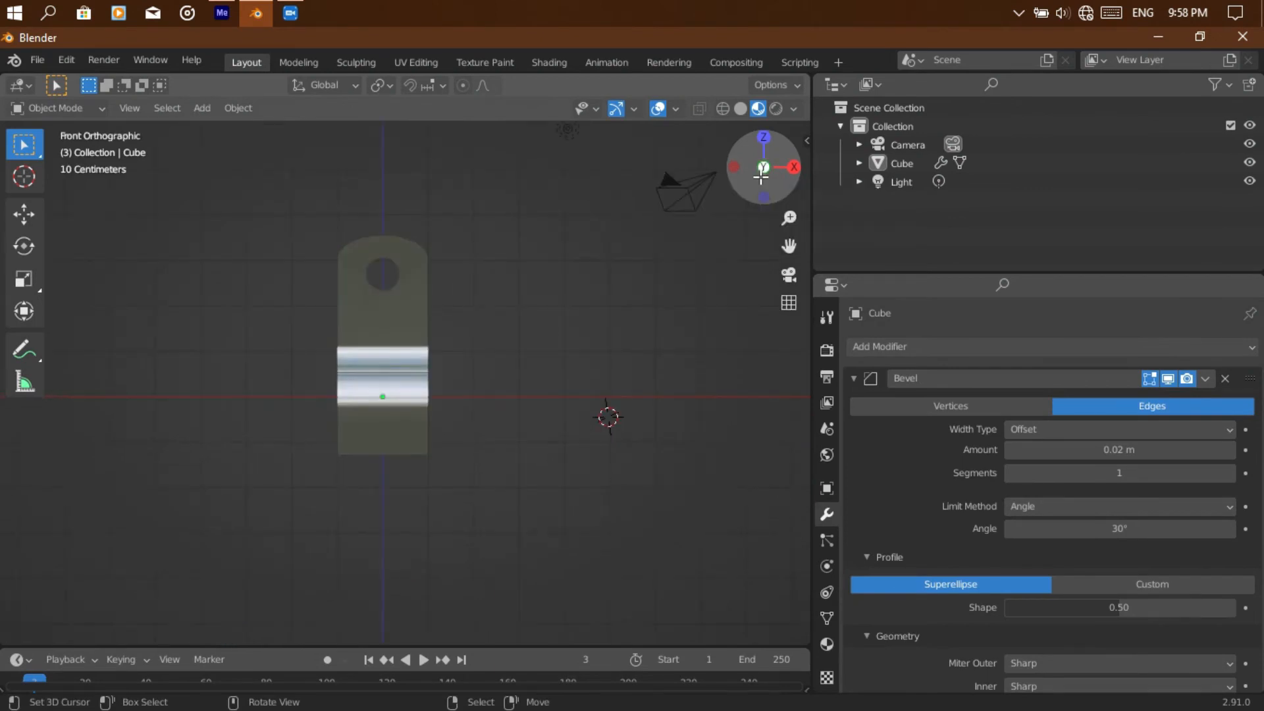
pyautogui.press('s')
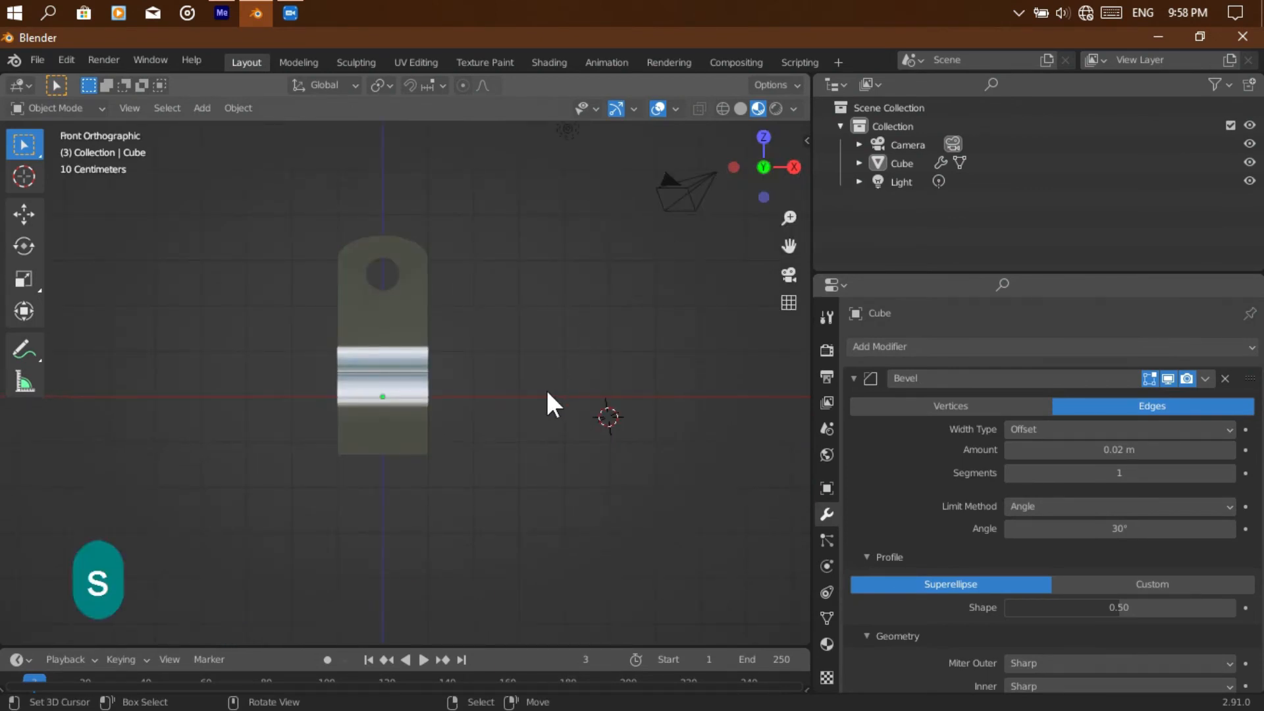
pyautogui.click(350, 354)
pyautogui.press('s')
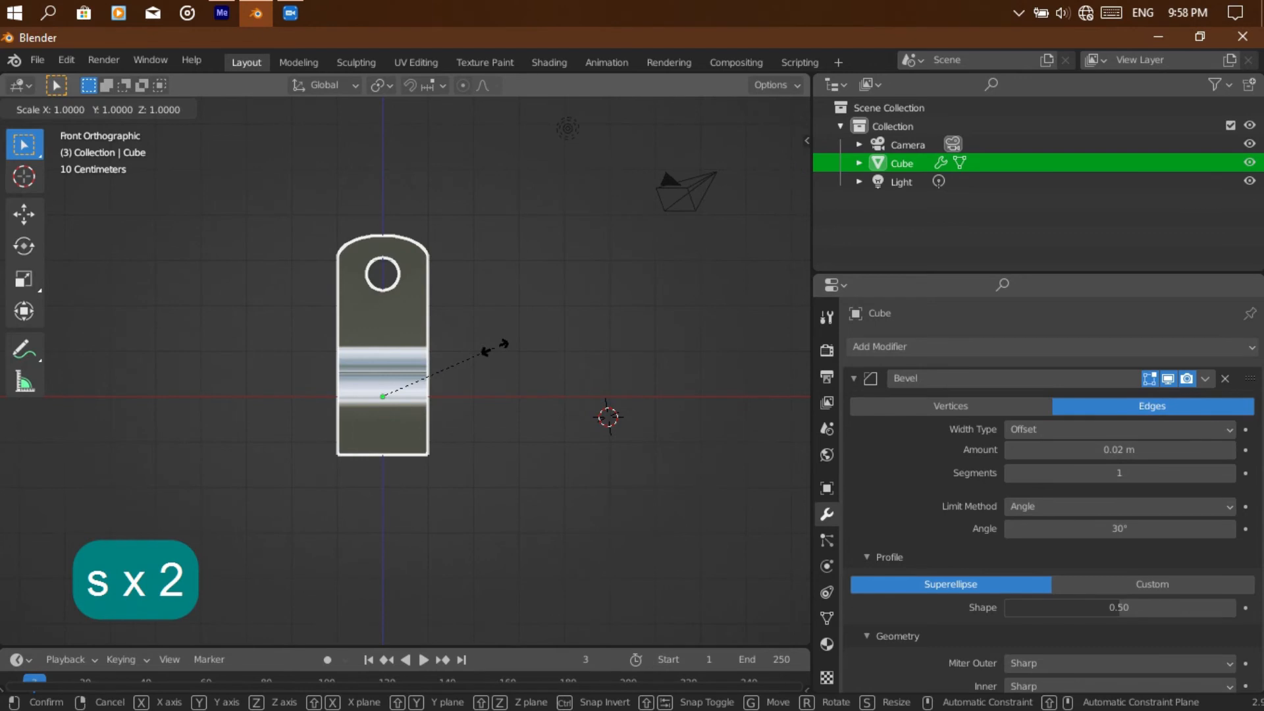
pyautogui.press('x')
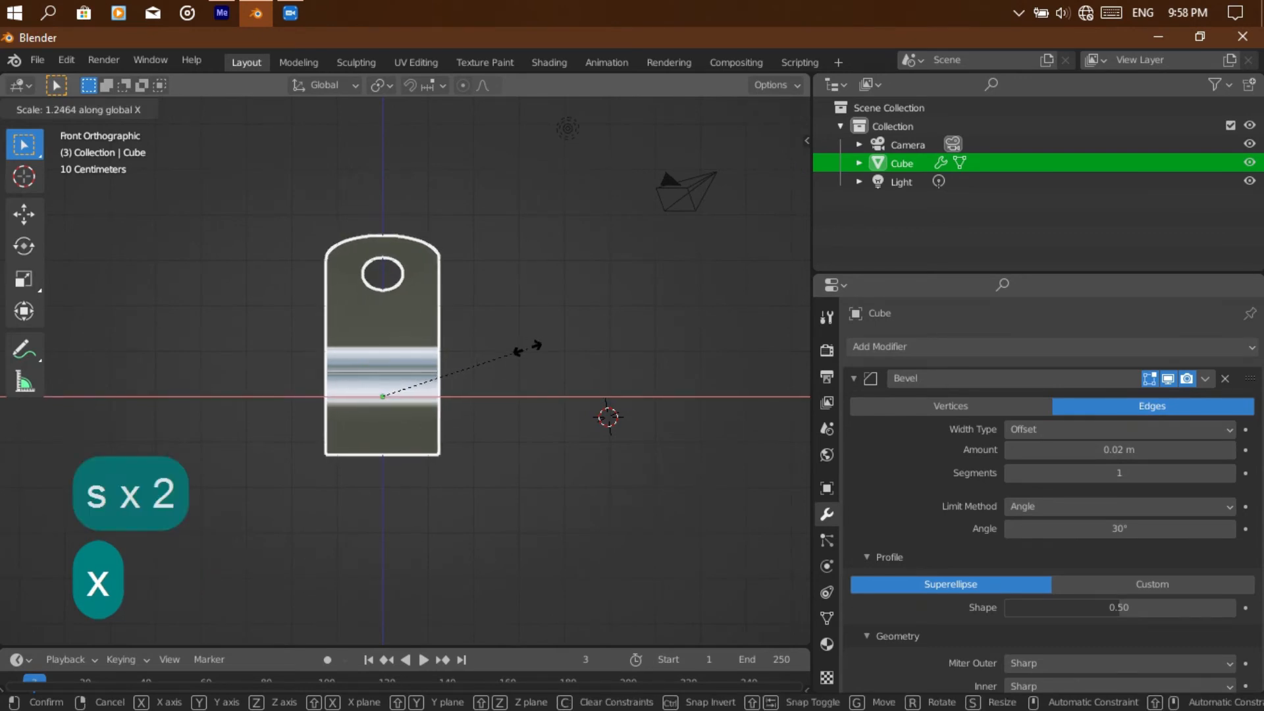
pyautogui.click(521, 346)
pyautogui.hotkey('ctrl', 'z')
# Apply the Bevel modifier to the Cube
pyautogui.moveTo(764, 168); pyautogui.dragTo(778, 178)
pyautogui.click(778, 177)
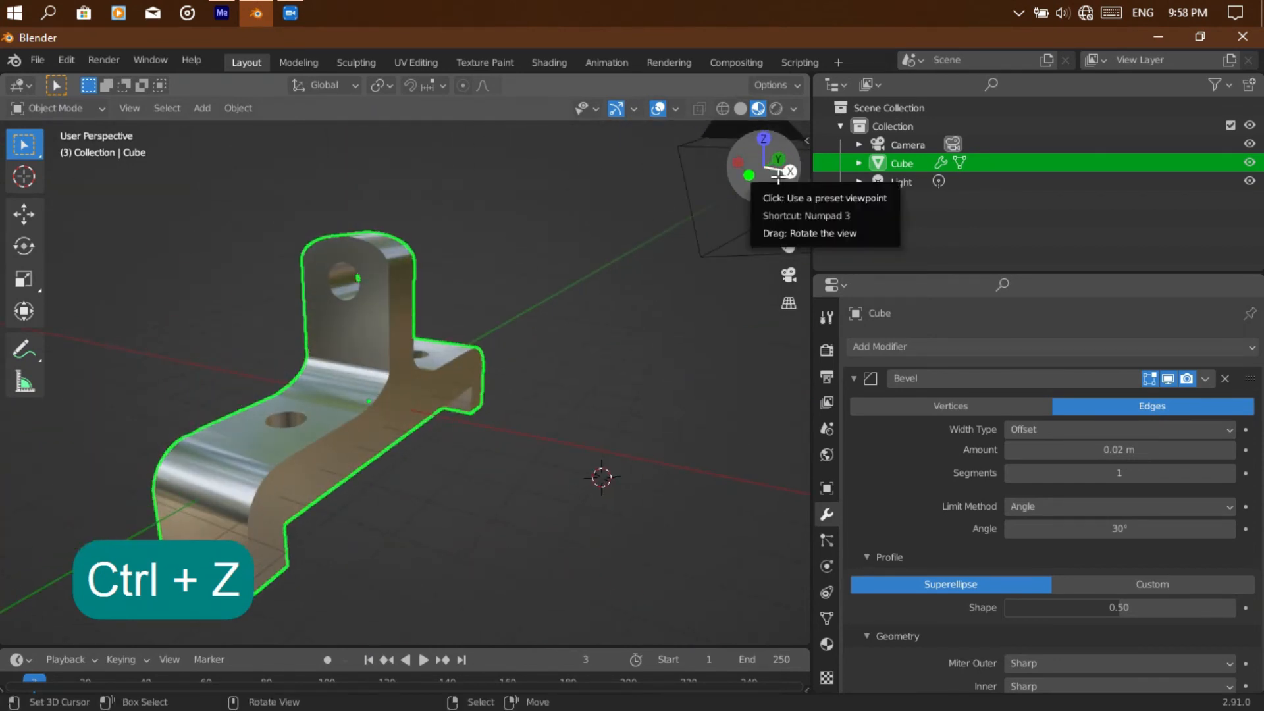
pyautogui.click(1208, 381)
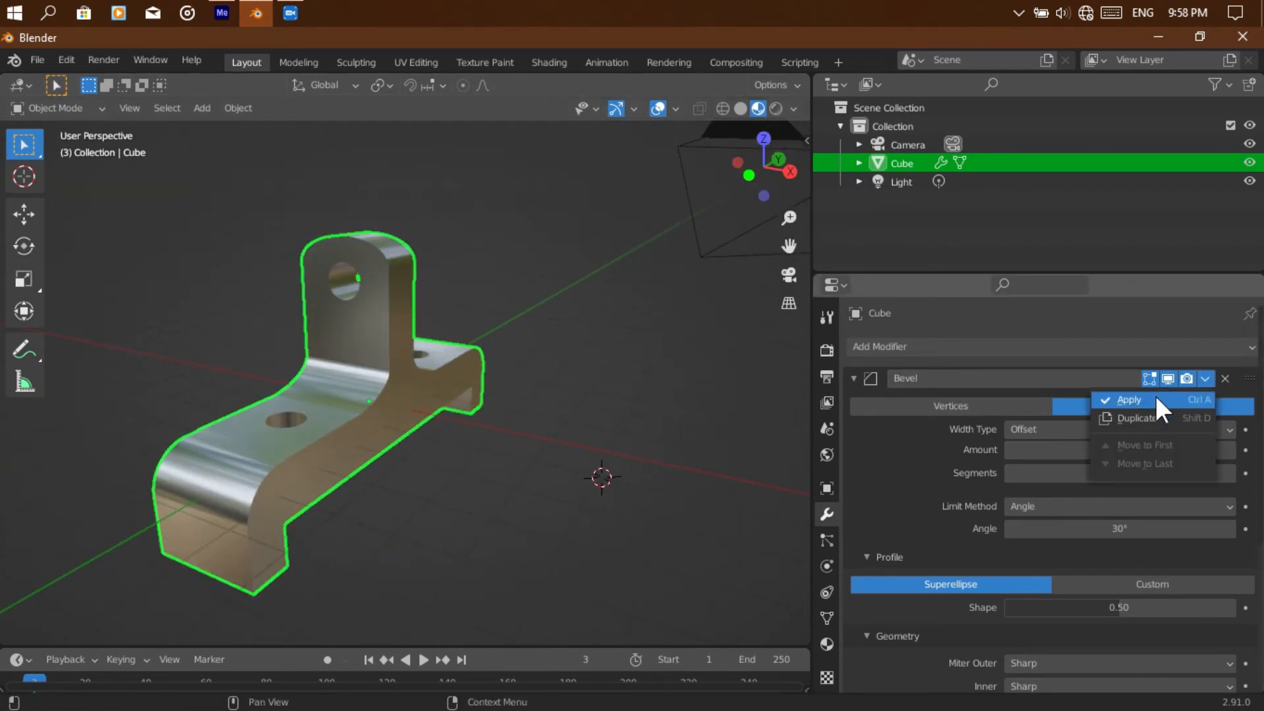
pyautogui.click(1156, 396)
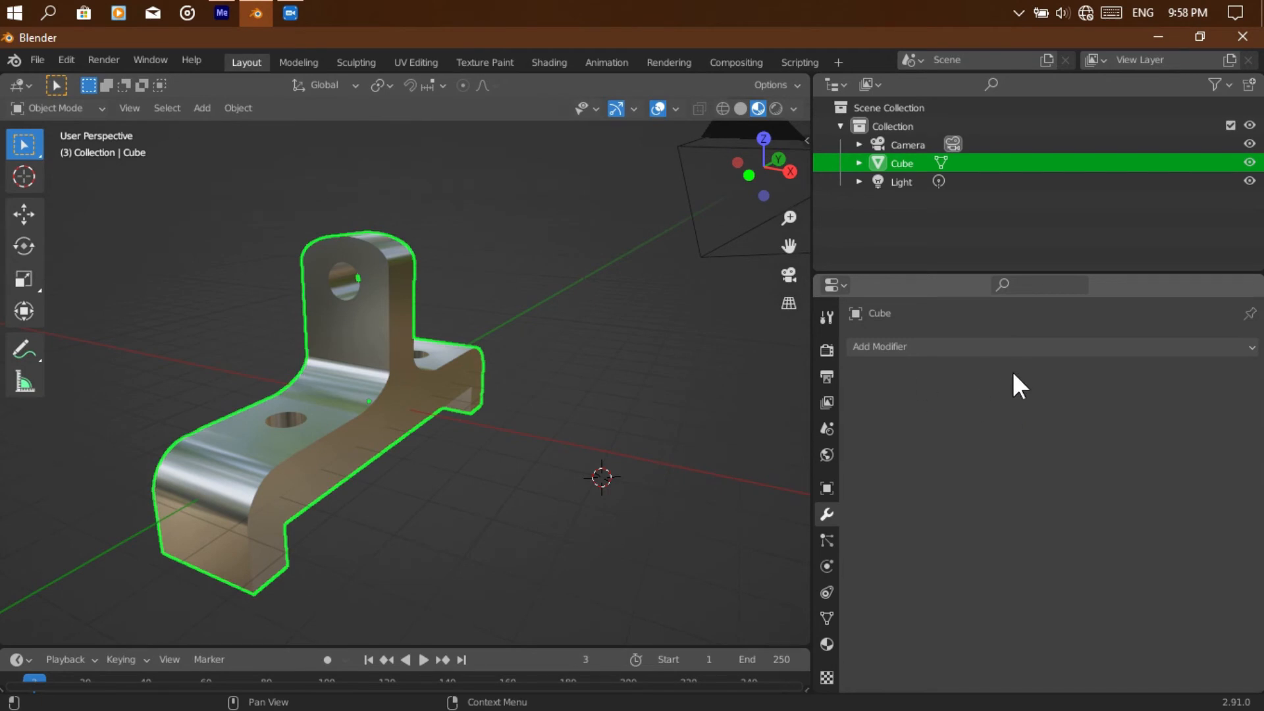
# Add a Weighted Normal modifier to the Cube with its default settings and apply it
pyautogui.click(1011, 349)
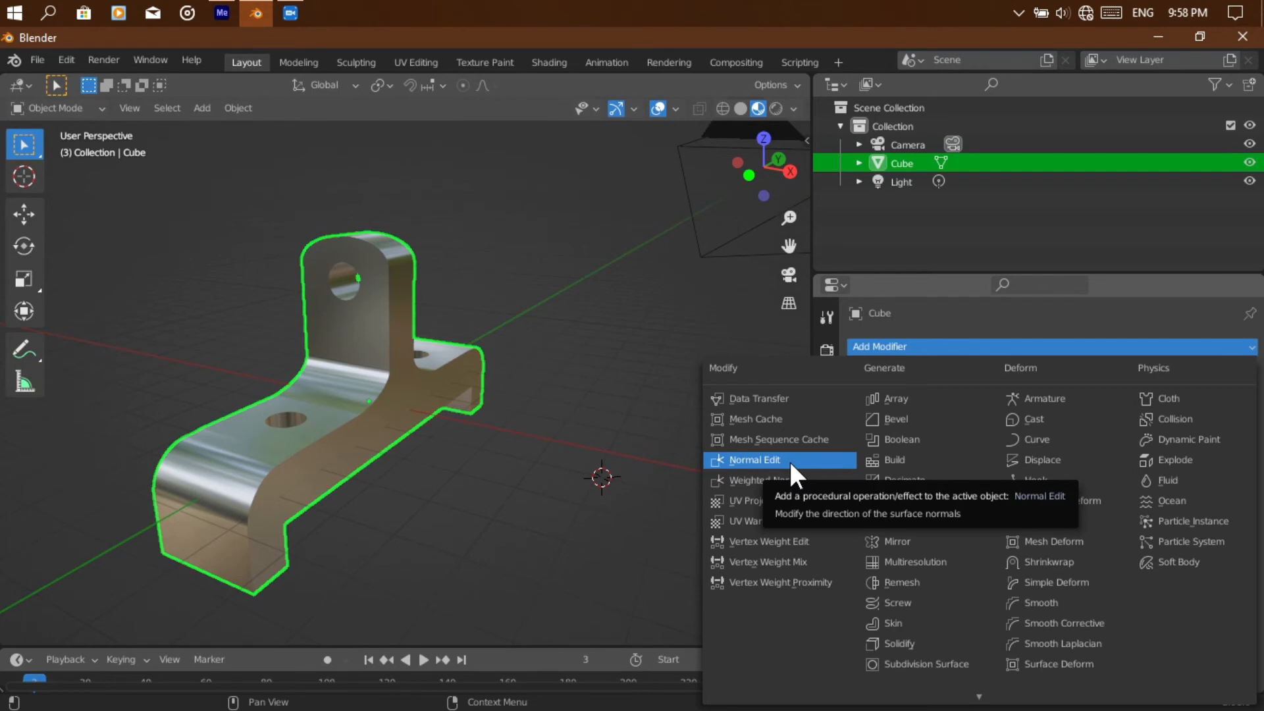
pyautogui.click(788, 476)
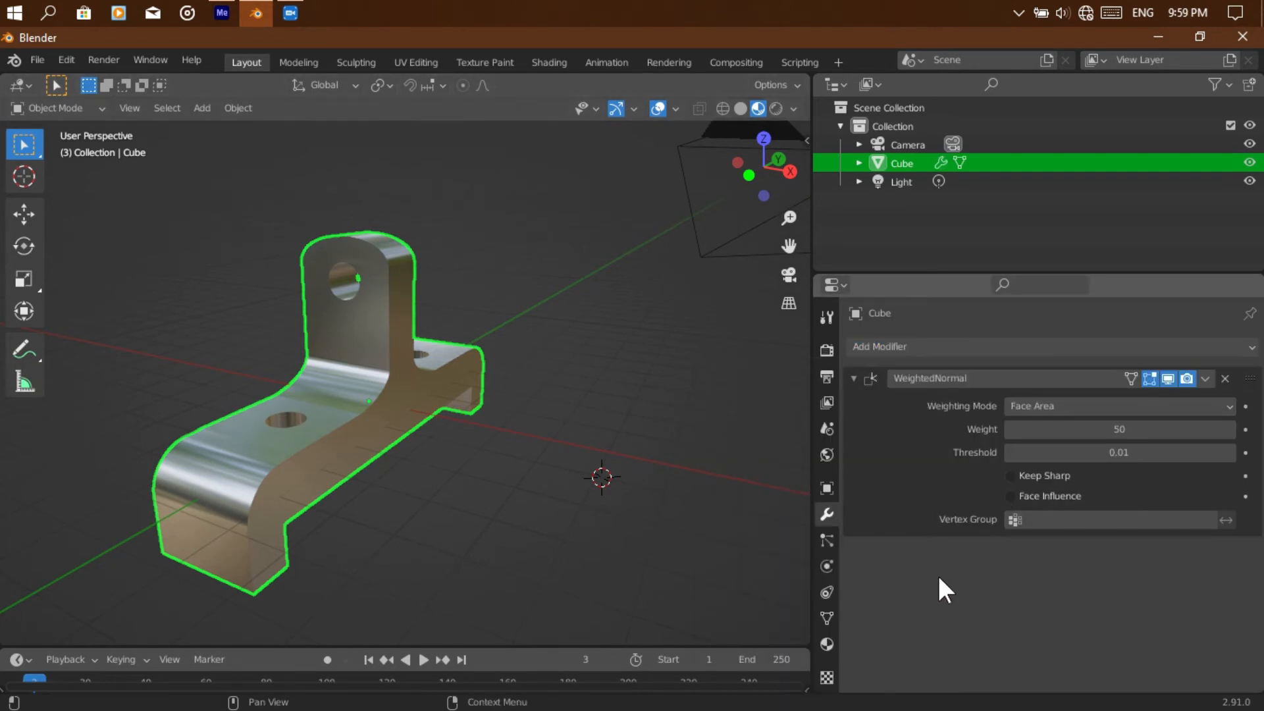
pyautogui.click(1205, 378)
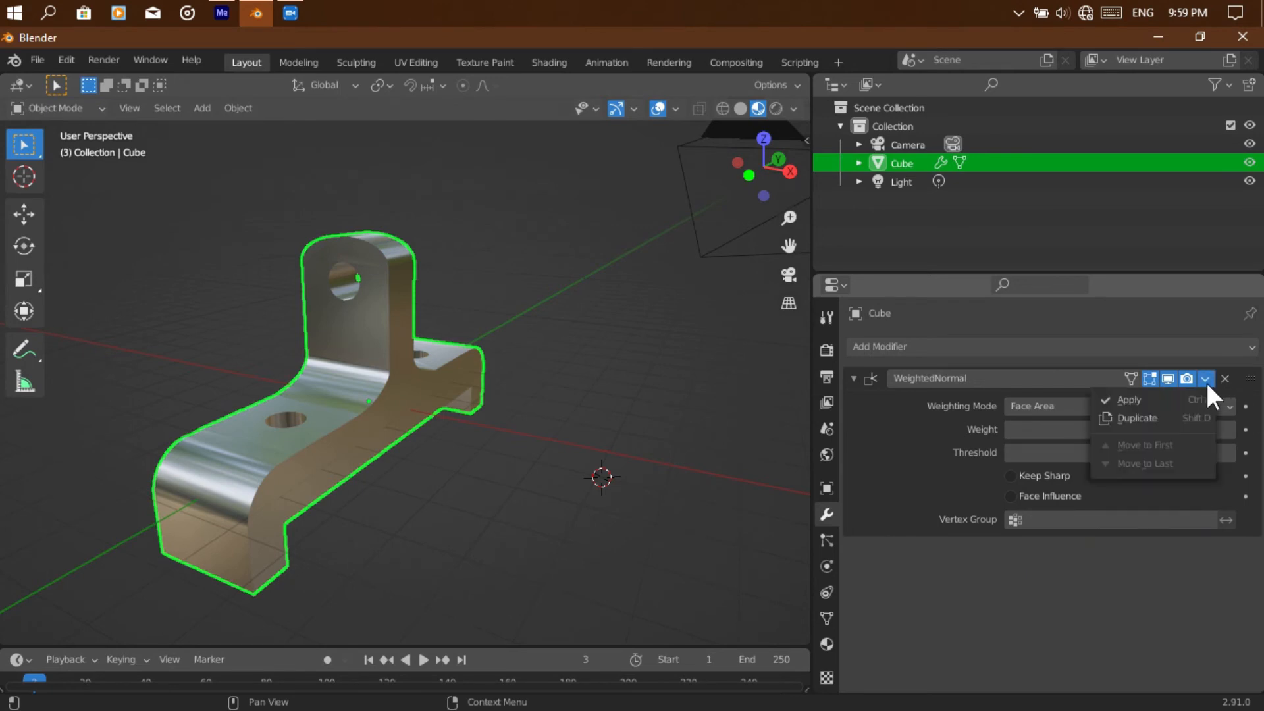
pyautogui.click(1147, 402)
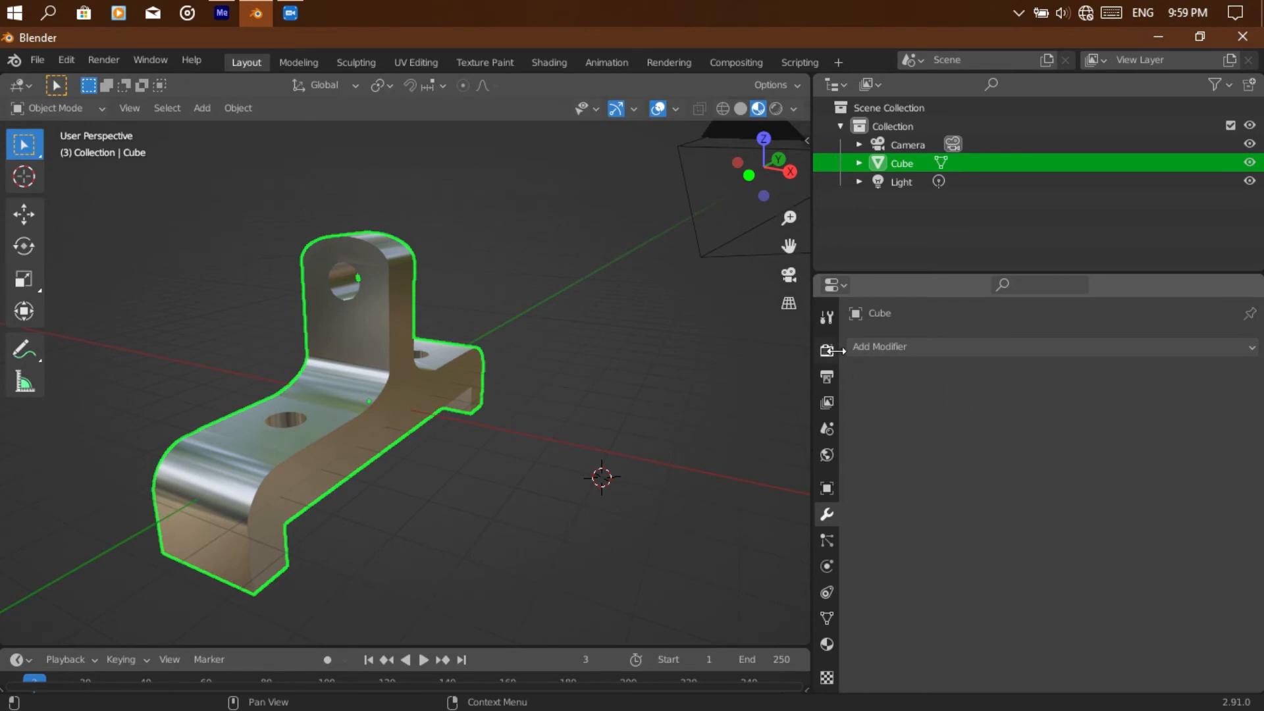
# Enable Ambient Occlusion, Bloom and Screen Space Reflections in the Eevee render settings
pyautogui.click(824, 372)
pyautogui.click(827, 349)
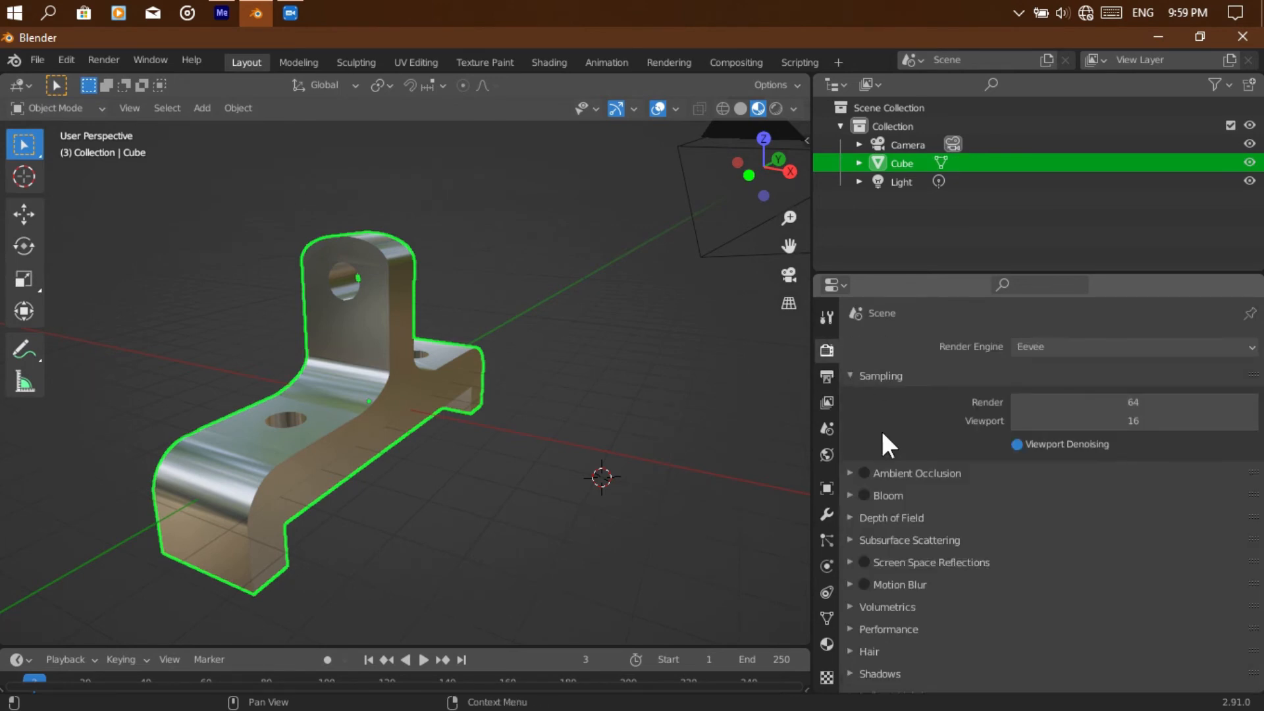
pyautogui.click(864, 562)
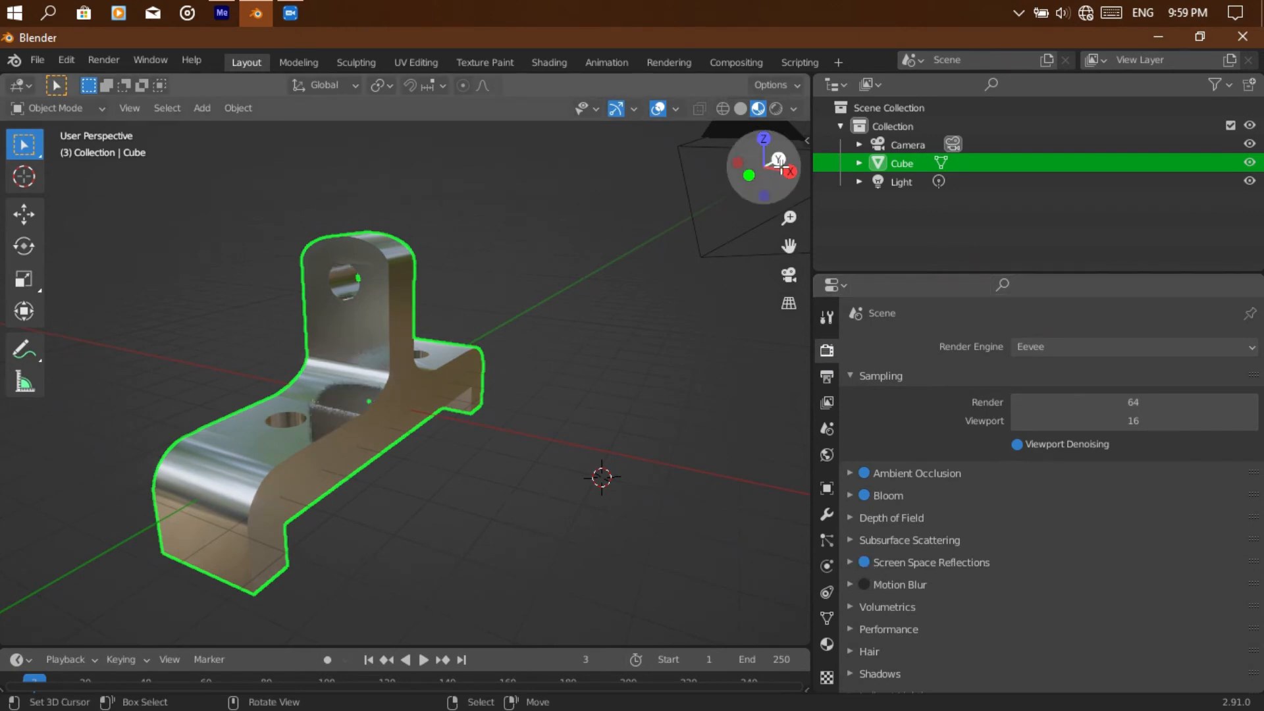
# Display the bracket in Rendered viewport shading with Scene World lighting turned off
pyautogui.click(777, 108)
pyautogui.moveTo(772, 216); pyautogui.dragTo(695, 258, button='middle')
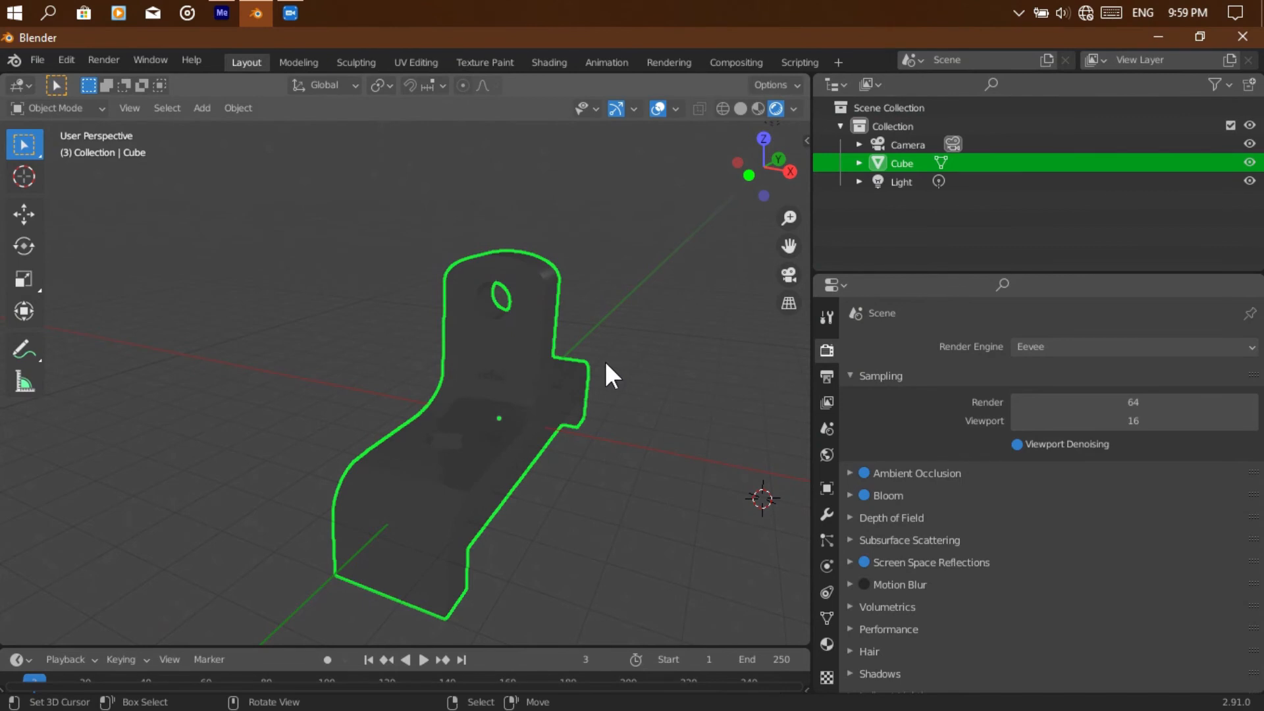
pyautogui.moveTo(787, 219)
pyautogui.mouseDown()
pyautogui.moveTo(786, 257)
pyautogui.moveTo(787, 230)
pyautogui.mouseUp()
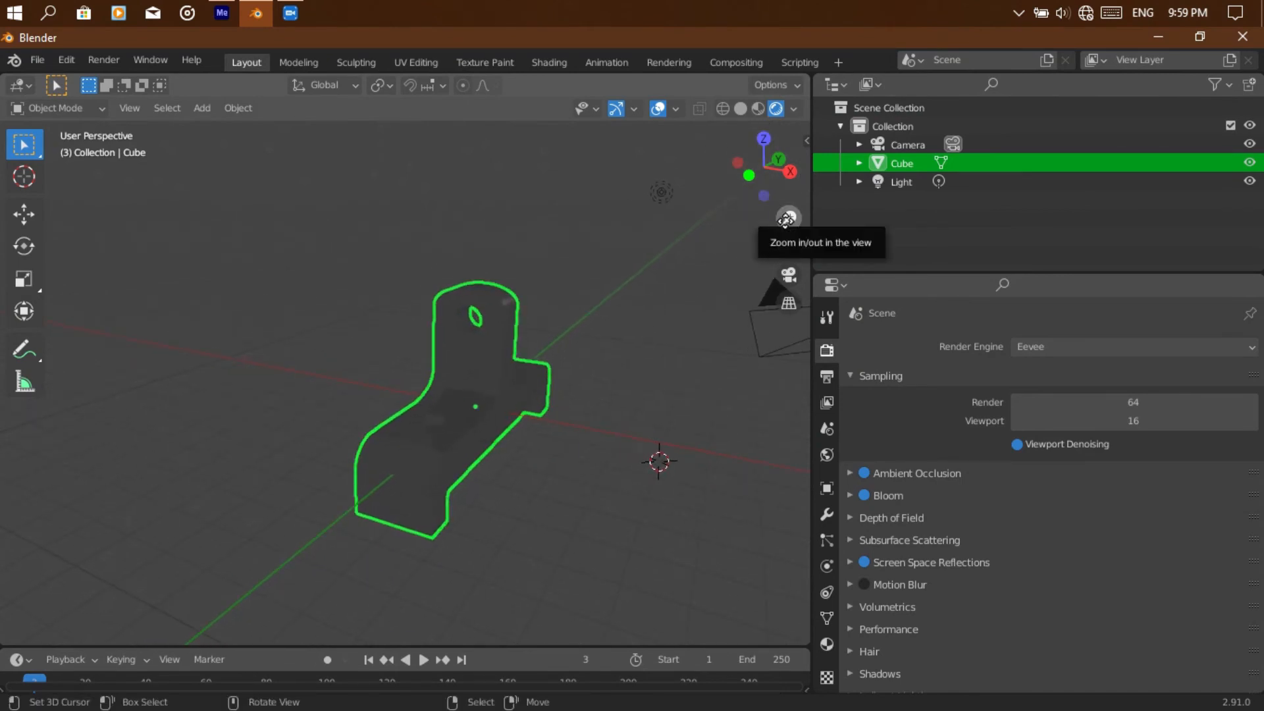
pyautogui.click(794, 109)
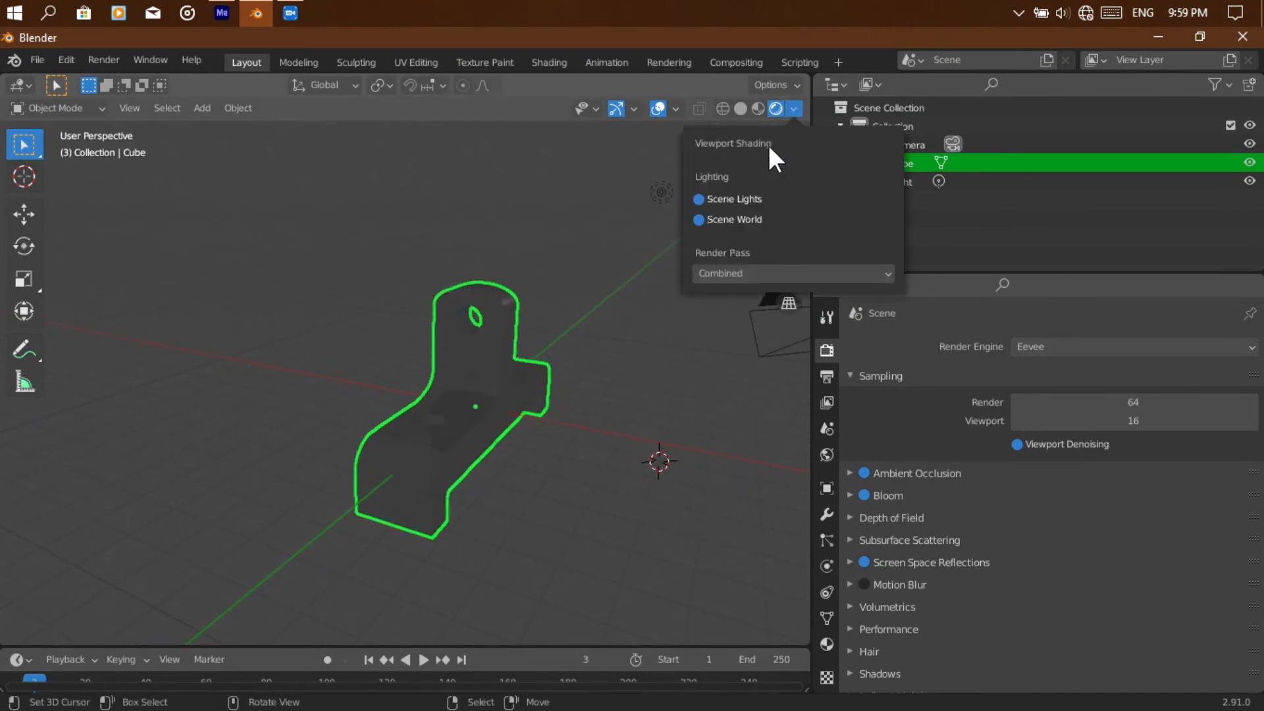
pyautogui.click(700, 219)
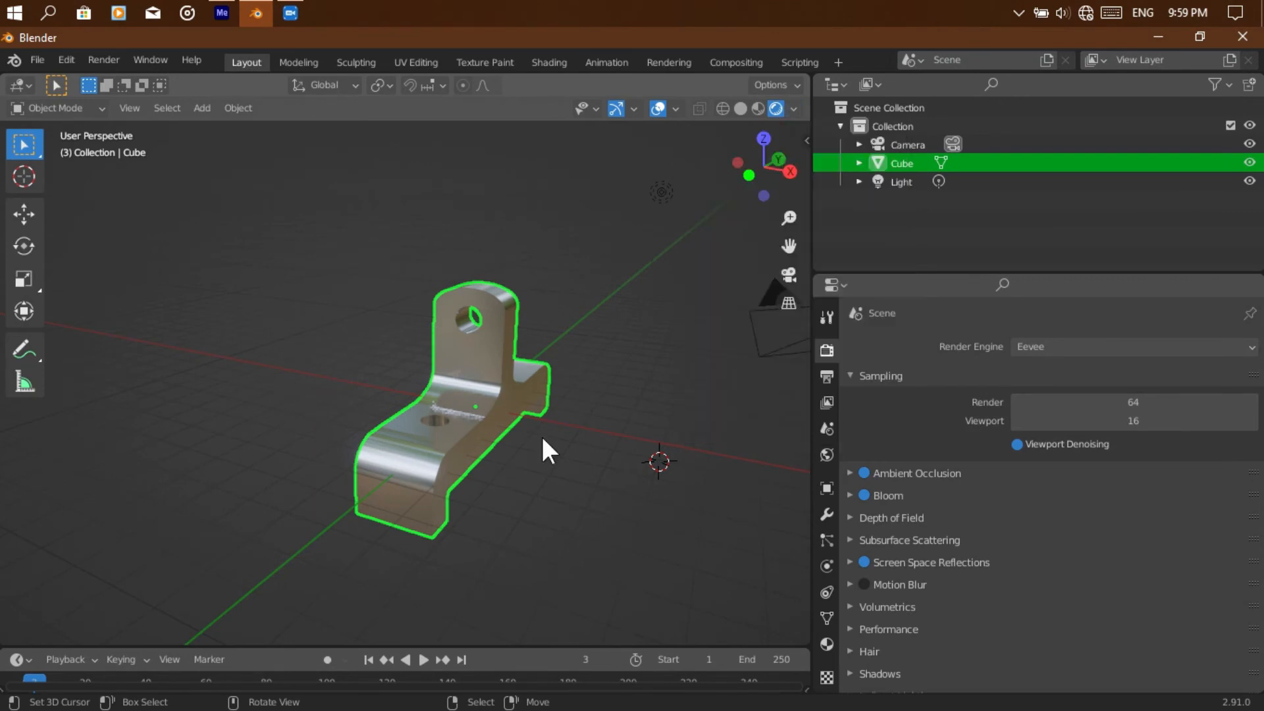
pyautogui.moveTo(764, 167)
pyautogui.mouseDown()
pyautogui.moveTo(618, 200)
pyautogui.moveTo(836, 197)
pyautogui.moveTo(737, 178)
pyautogui.moveTo(810, 181)
pyautogui.moveTo(753, 131)
pyautogui.moveTo(757, 173)
pyautogui.mouseUp()
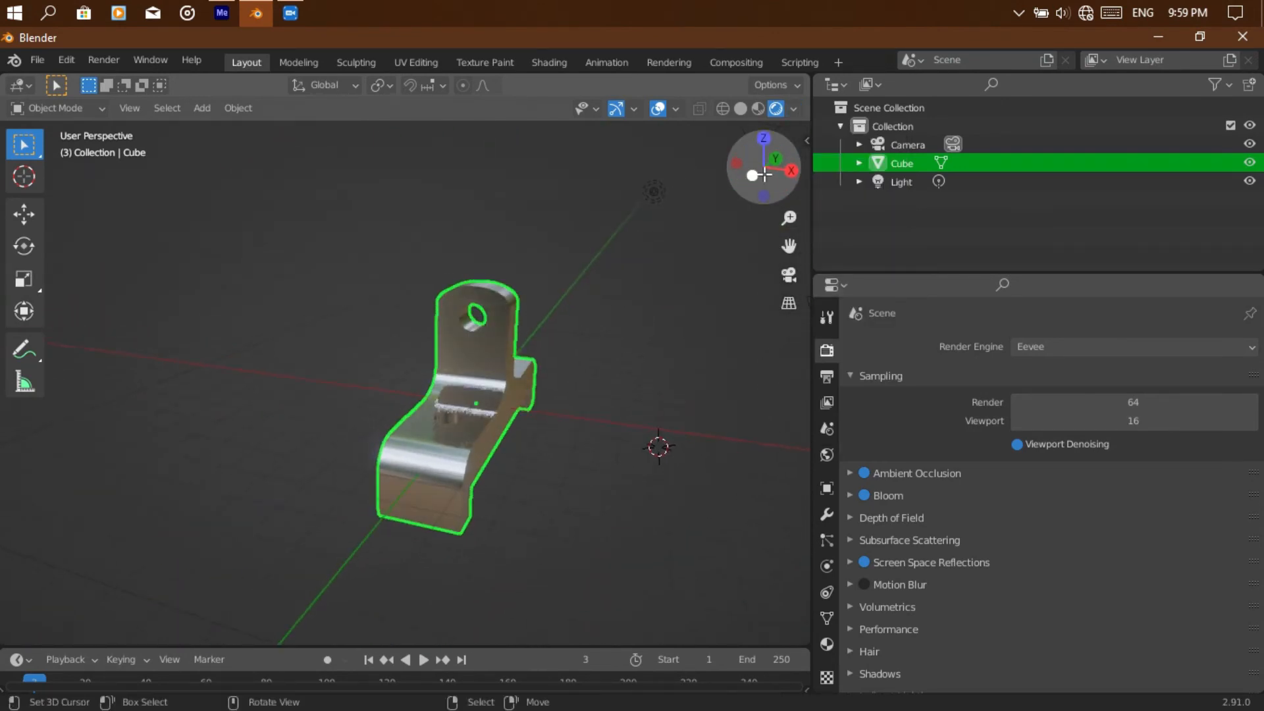
# Set the Cube material's Roughness to 0.322 and Specular to 0.000
pyautogui.click(827, 644)
pyautogui.scroll(-4, 1025, 606)
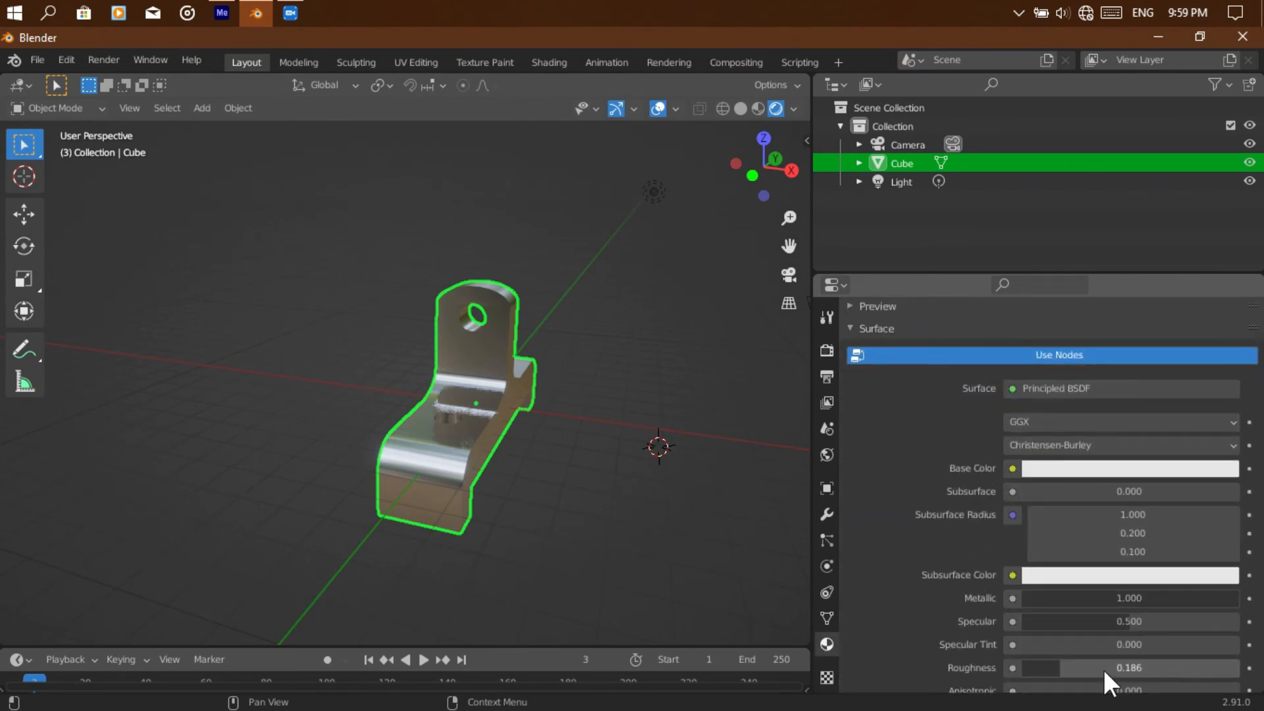
pyautogui.moveTo(1076, 596); pyautogui.dragTo(1023, 594)
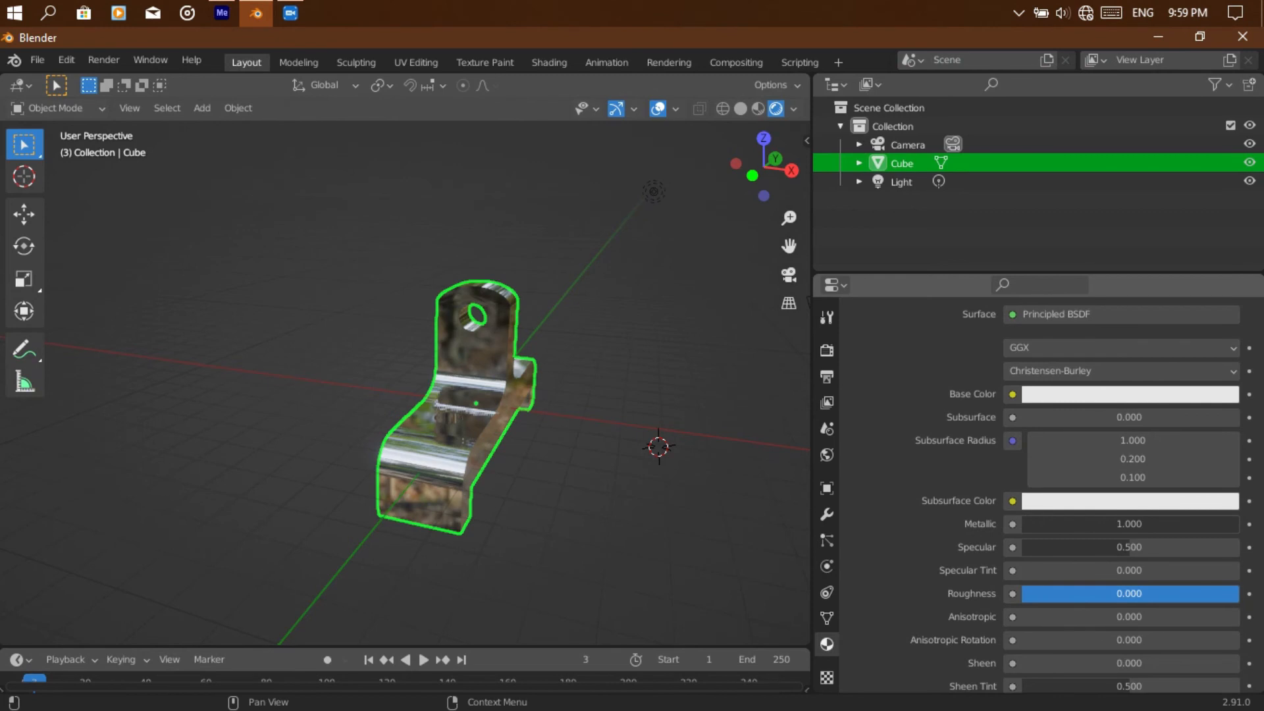
pyautogui.moveTo(1023, 594); pyautogui.dragTo(1091, 593)
pyautogui.moveTo(1101, 522); pyautogui.dragTo(1027, 559)
# Set the material's Anisotropic to 0.162, Sheen to 0.217 and Clearcoat to 0.060
pyautogui.scroll(-4, 1028, 560)
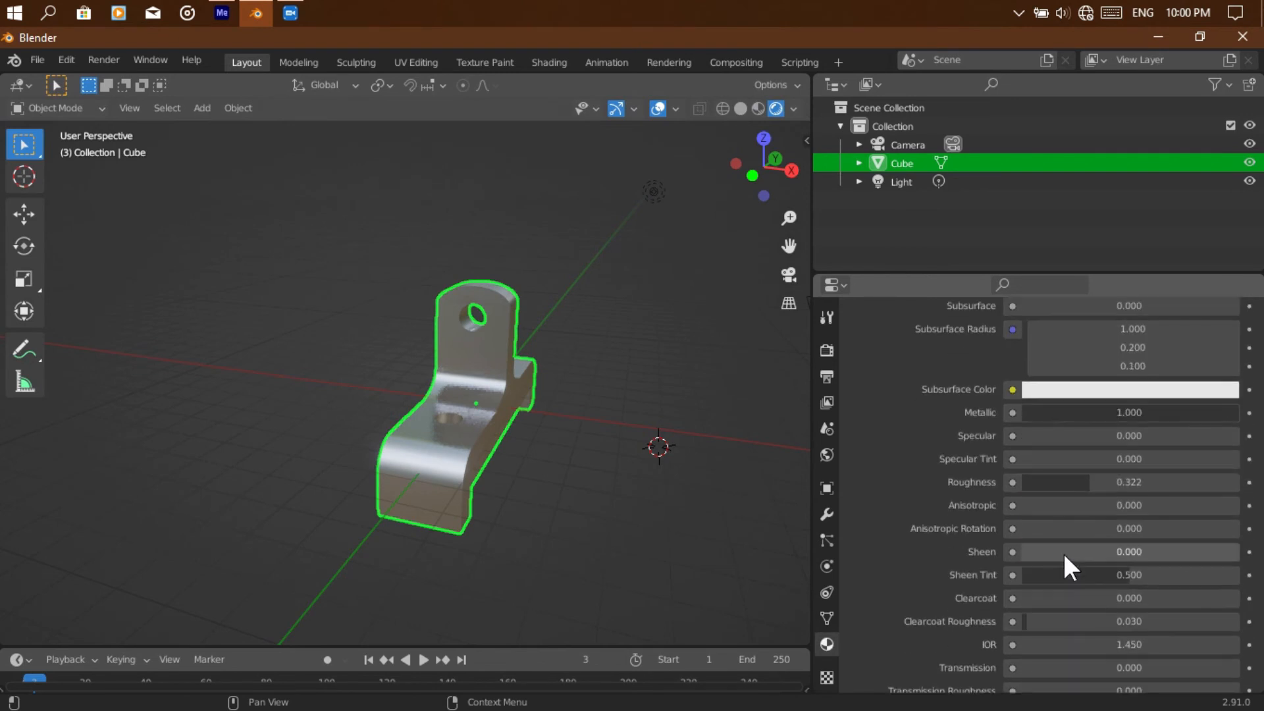
pyautogui.moveTo(1044, 507); pyautogui.dragTo(1238, 505)
pyautogui.moveTo(1159, 505); pyautogui.dragTo(1056, 505)
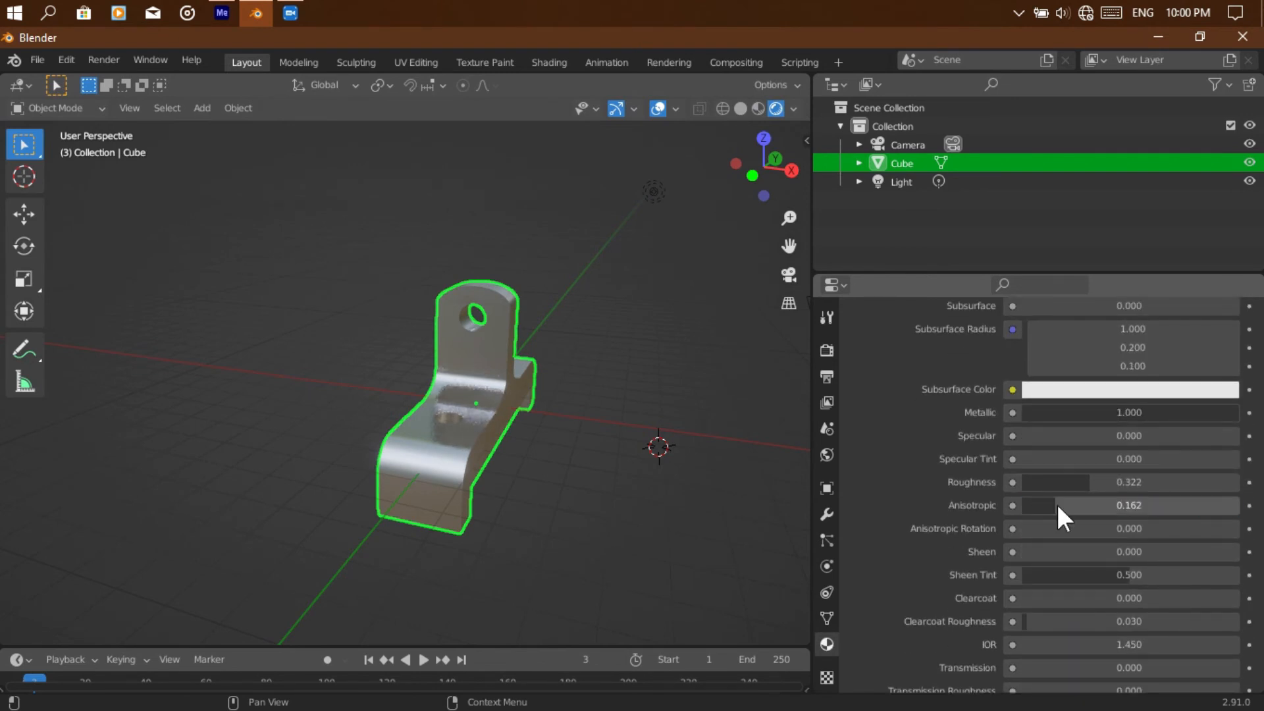
pyautogui.moveTo(1066, 552); pyautogui.dragTo(1035, 523)
pyautogui.scroll(-3, 1069, 562)
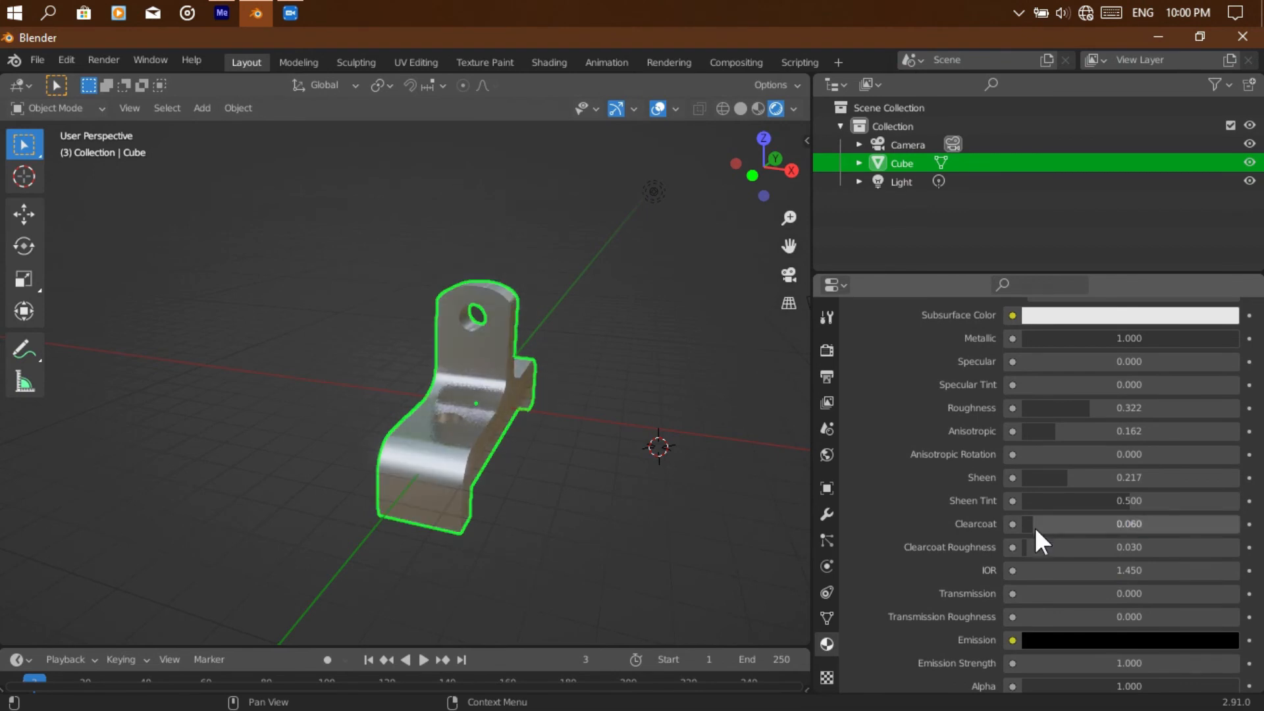
# Set the material's IOR to 0.000 and keep its Transmission at 0.000
pyautogui.click(1038, 570)
pyautogui.write('0')
pyautogui.press('Return')
pyautogui.moveTo(1038, 594)
pyautogui.mouseDown()
pyautogui.moveTo(1238, 594)
pyautogui.moveTo(1024, 594)
pyautogui.mouseUp()
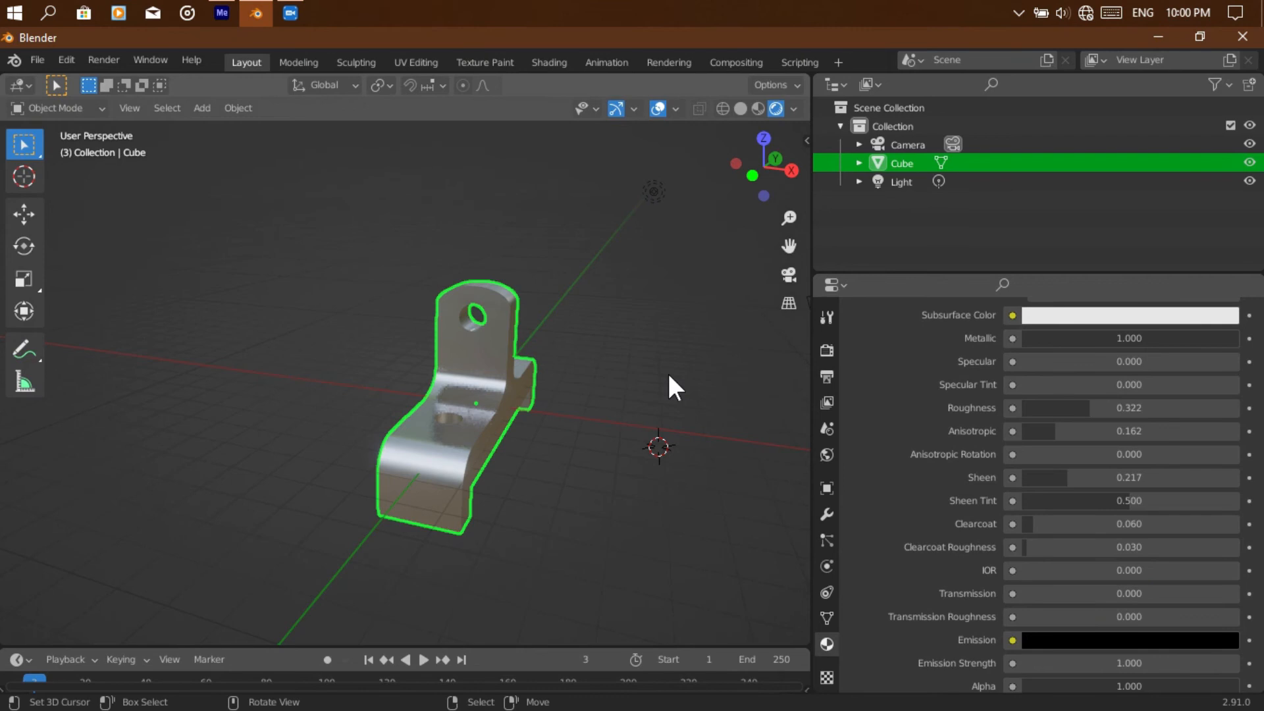
# Set the bracket material's Roughness to 0.241
pyautogui.click(794, 109)
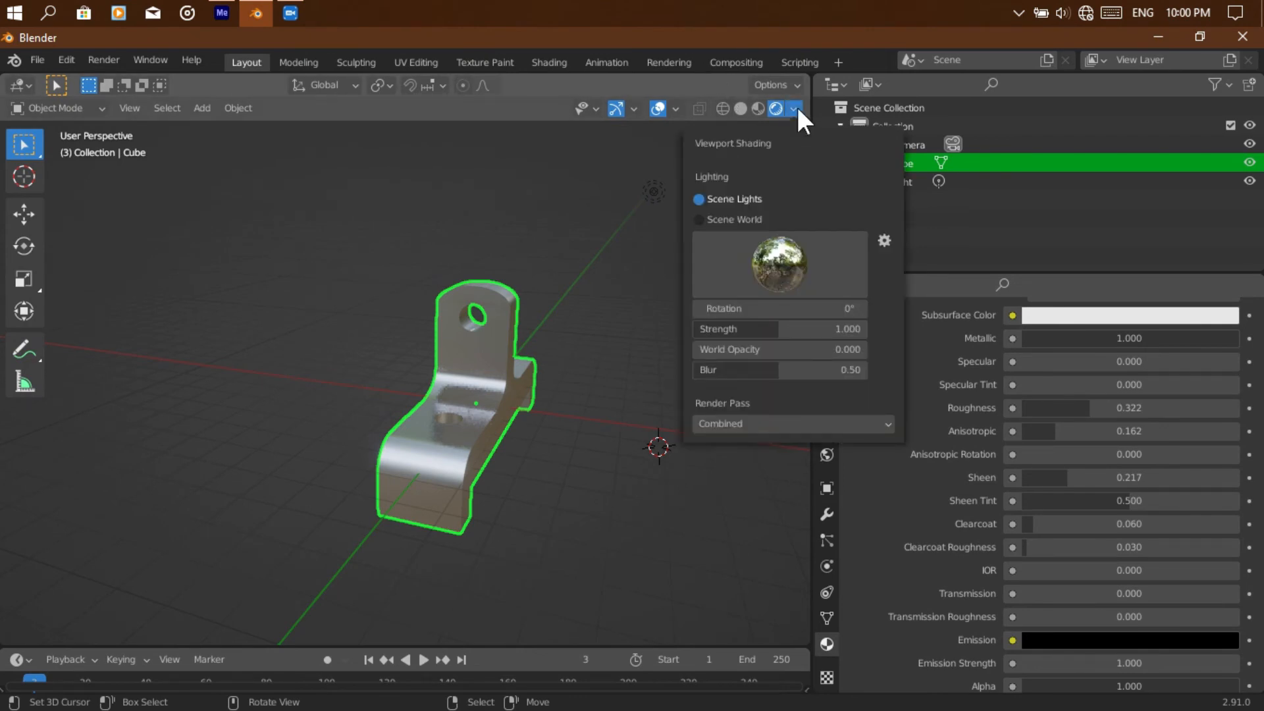
pyautogui.scroll(2, 1081, 448)
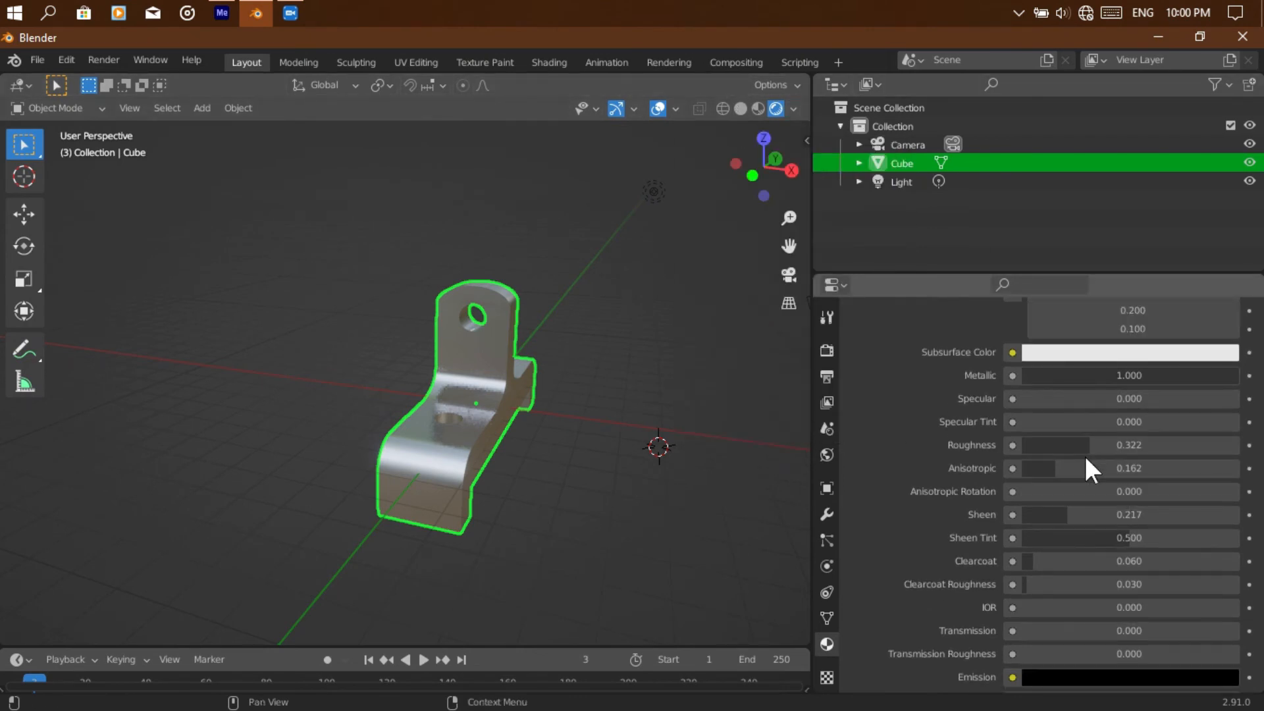
pyautogui.moveTo(1103, 445)
pyautogui.mouseDown()
pyautogui.moveTo(1043, 445)
pyautogui.moveTo(1159, 445)
pyautogui.moveTo(1074, 445)
pyautogui.mouseUp()
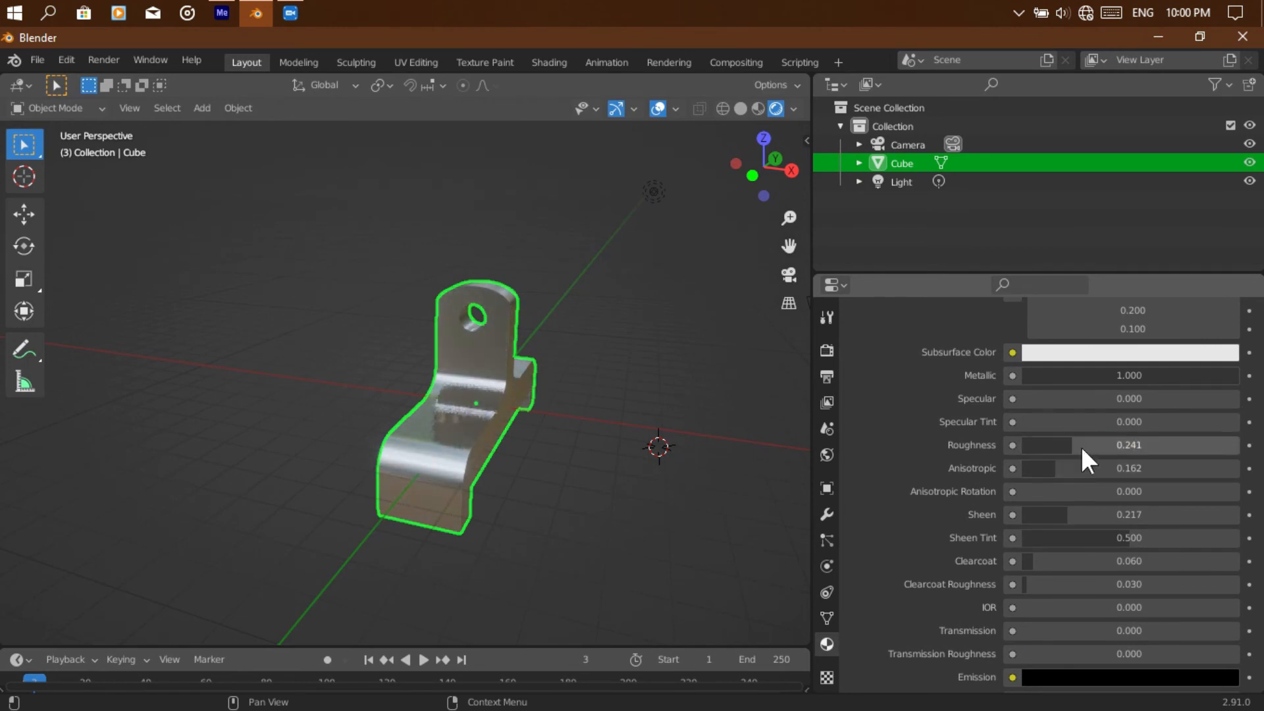
pyautogui.scroll(6, 1076, 487)
# Set the strength of the viewport's HDRI lighting to 1.296
pyautogui.moveTo(764, 168)
pyautogui.mouseDown()
pyautogui.moveTo(724, 171)
pyautogui.moveTo(774, 179)
pyautogui.mouseUp()
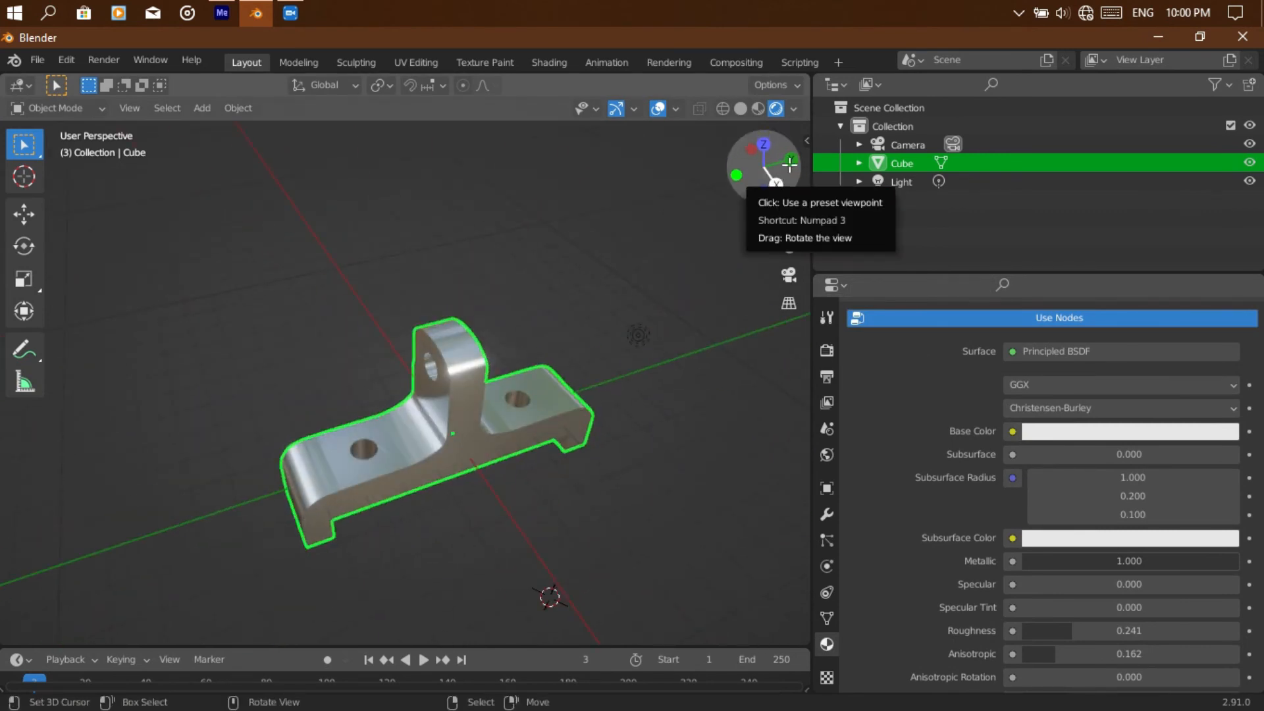
pyautogui.click(794, 109)
pyautogui.moveTo(787, 329)
pyautogui.mouseDown()
pyautogui.moveTo(767, 328)
pyautogui.moveTo(813, 329)
pyautogui.mouseUp()
# Try several other built-in HDRI environments on the bracket, ending with the warm brown one
pyautogui.click(811, 280)
pyautogui.click(514, 328)
pyautogui.click(736, 268)
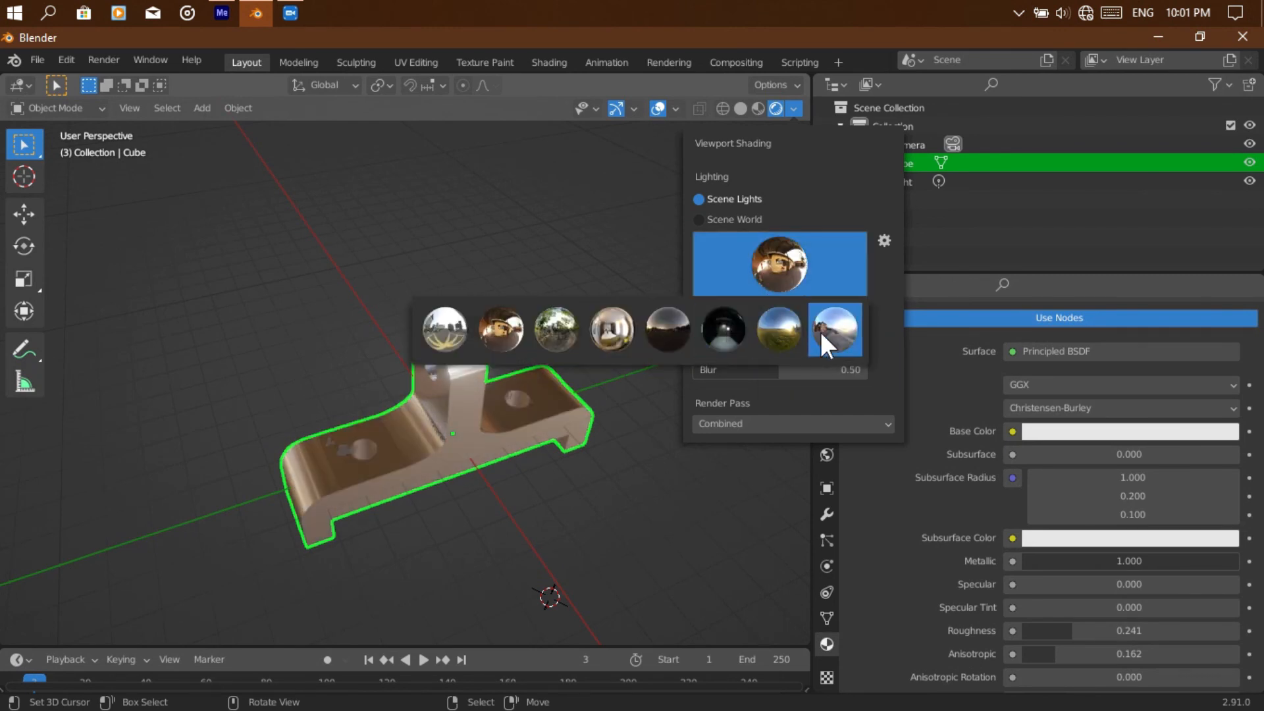
pyautogui.click(820, 332)
pyautogui.click(814, 279)
pyautogui.click(671, 323)
pyautogui.click(740, 278)
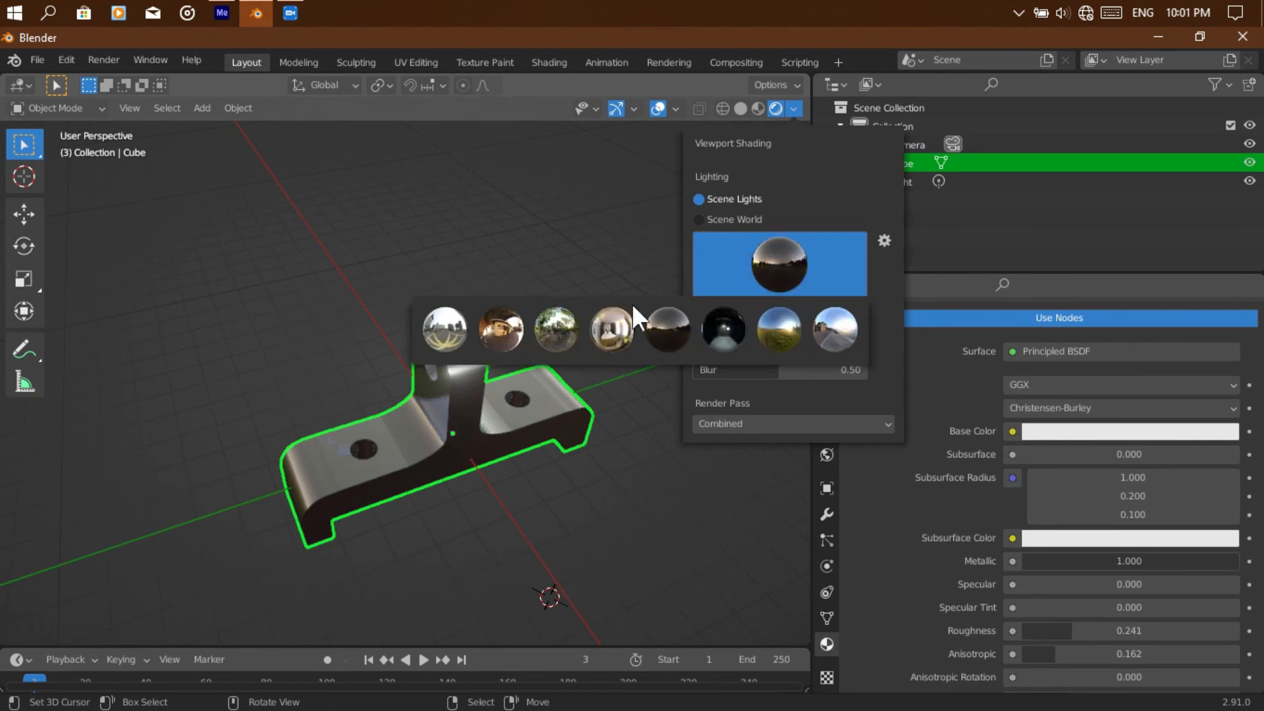
pyautogui.click(631, 314)
pyautogui.click(750, 279)
pyautogui.click(522, 330)
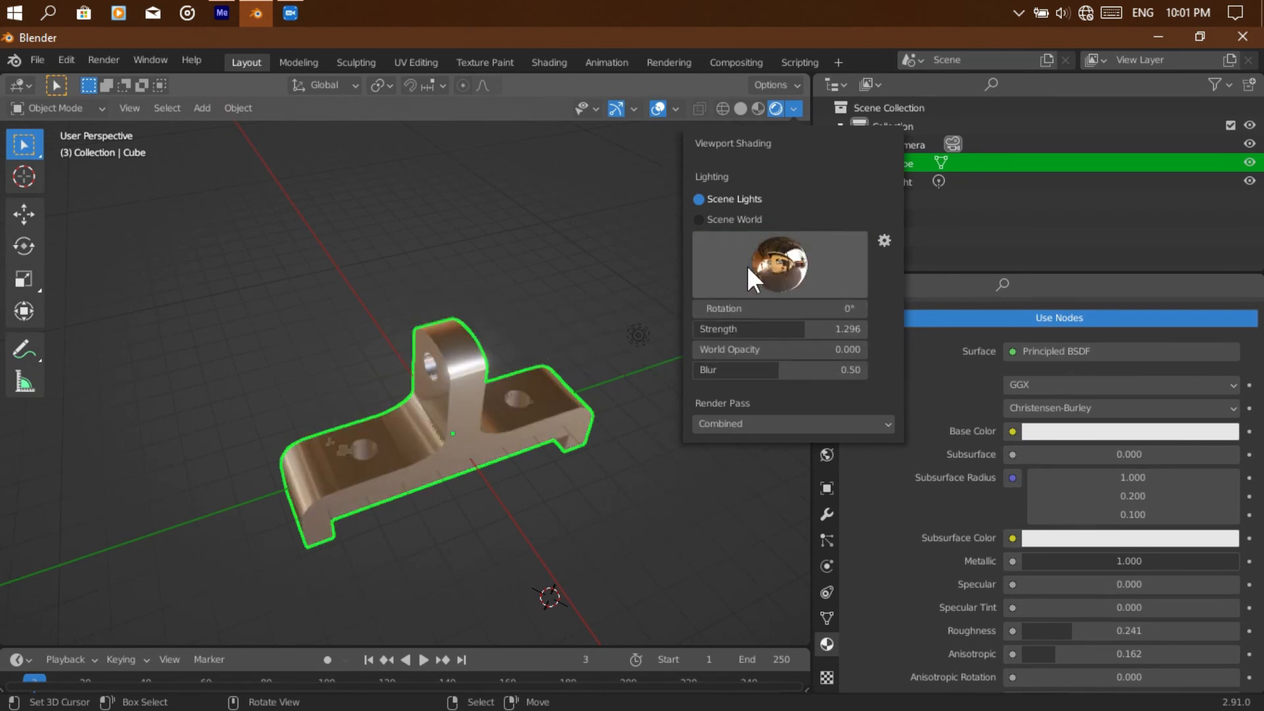
# Choose the green forest HDRI for the viewport lighting and deselect the bracket
pyautogui.moveTo(758, 170)
pyautogui.mouseDown()
pyautogui.moveTo(724, 176)
pyautogui.moveTo(757, 175)
pyautogui.mouseUp()
pyautogui.click(793, 109)
pyautogui.click(779, 263)
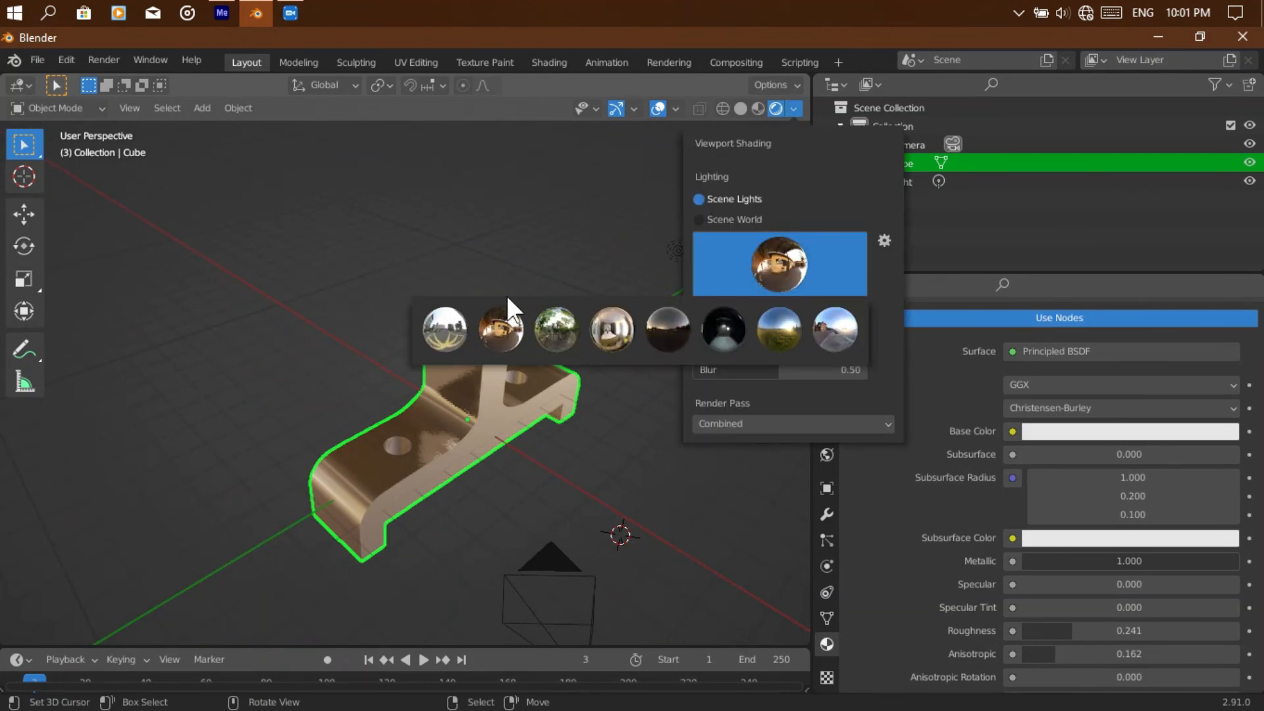
pyautogui.click(453, 322)
pyautogui.click(700, 281)
pyautogui.click(562, 348)
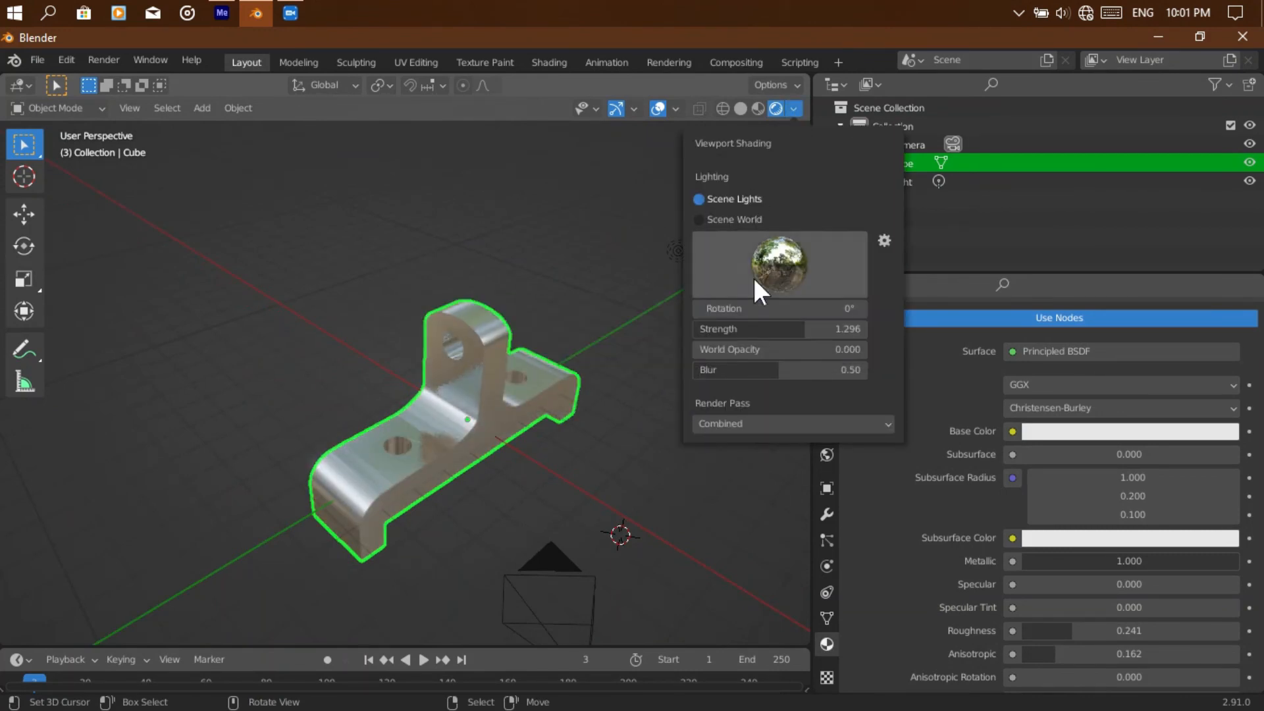
pyautogui.click(607, 339)
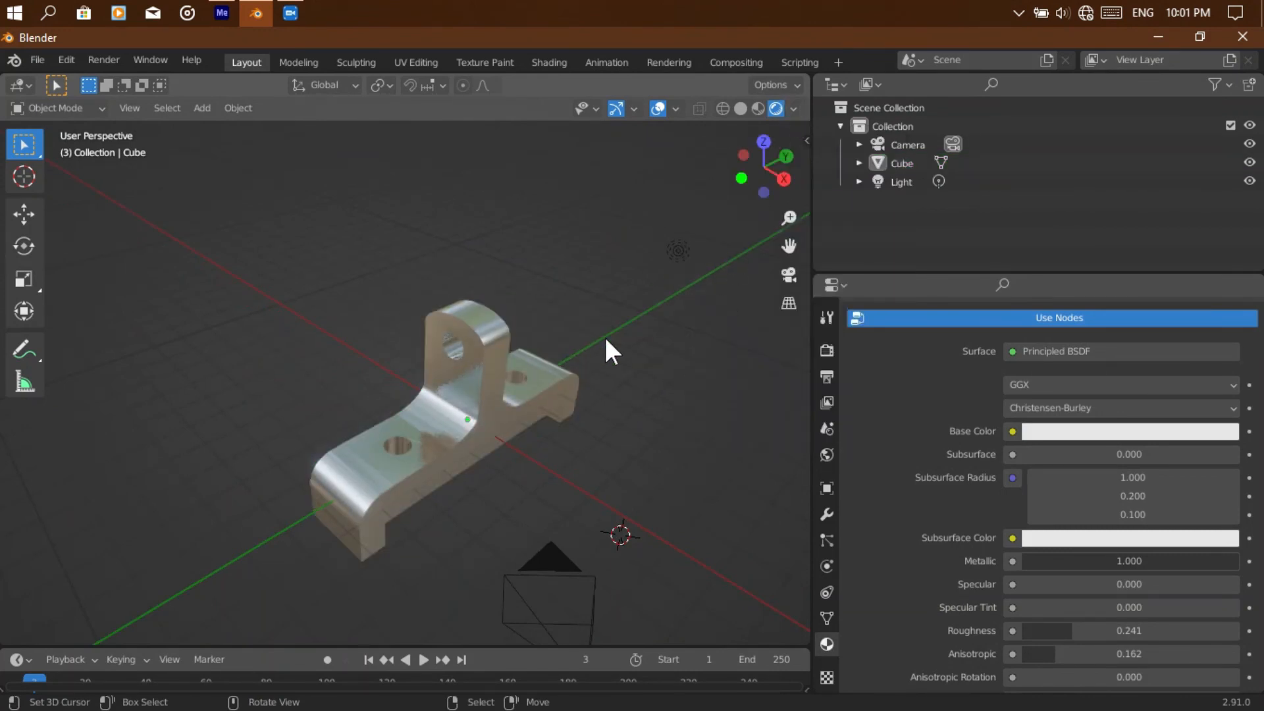
pyautogui.hotkey('shift', 'a')
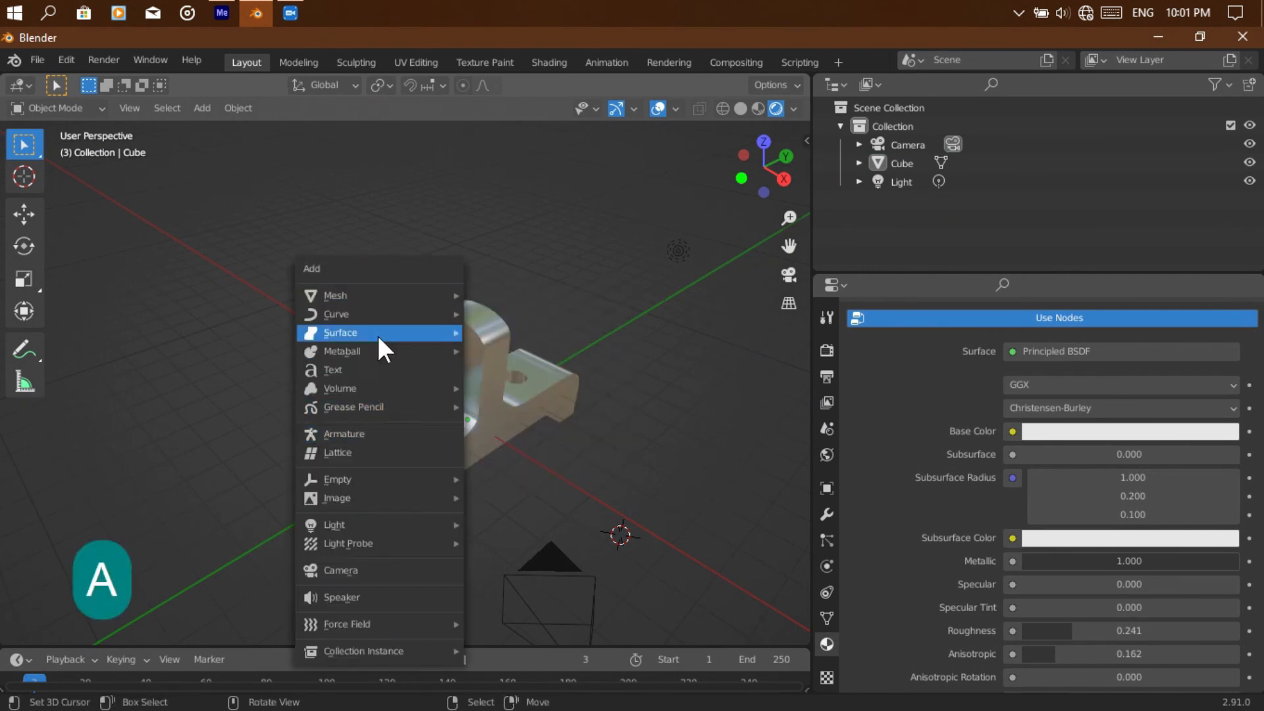
pyautogui.moveTo(361, 295)
pyautogui.click(526, 299)
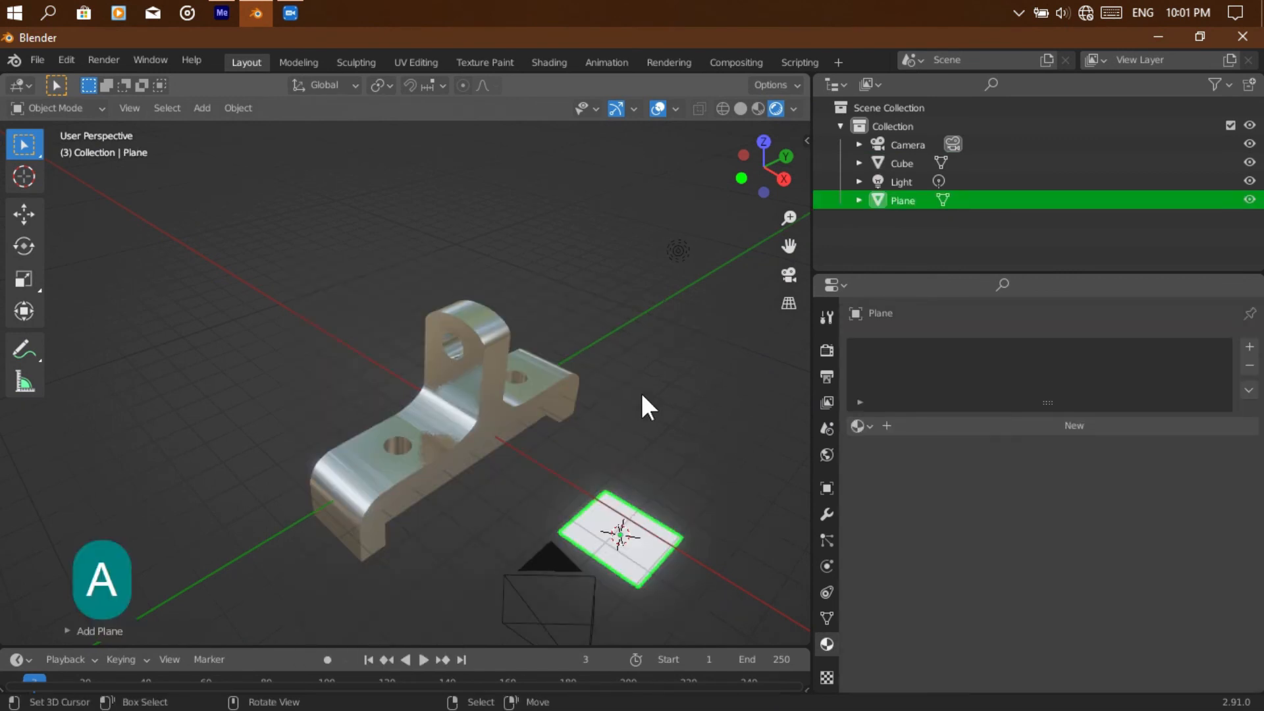
pyautogui.hotkey('ctrl', 'z')
# Snap the 3D cursor to the world origin, then add a plane there and scale it up into a floor extending well beyond the bracket
pyautogui.hotkey('shift', 's')
pyautogui.hotkey('shift', '1')
pyautogui.hotkey('shift', 'a')
pyautogui.moveTo(537, 330)
pyautogui.click(644, 332)
pyautogui.press('s')
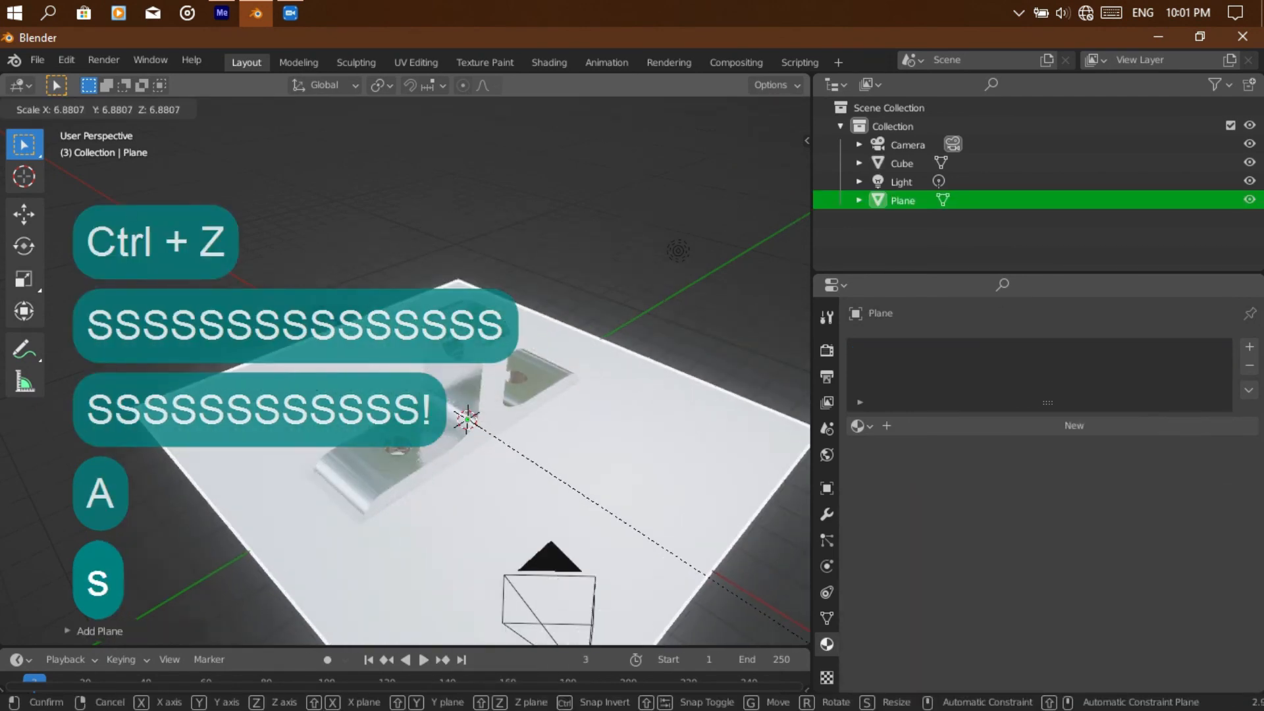
pyautogui.click(359, 203)
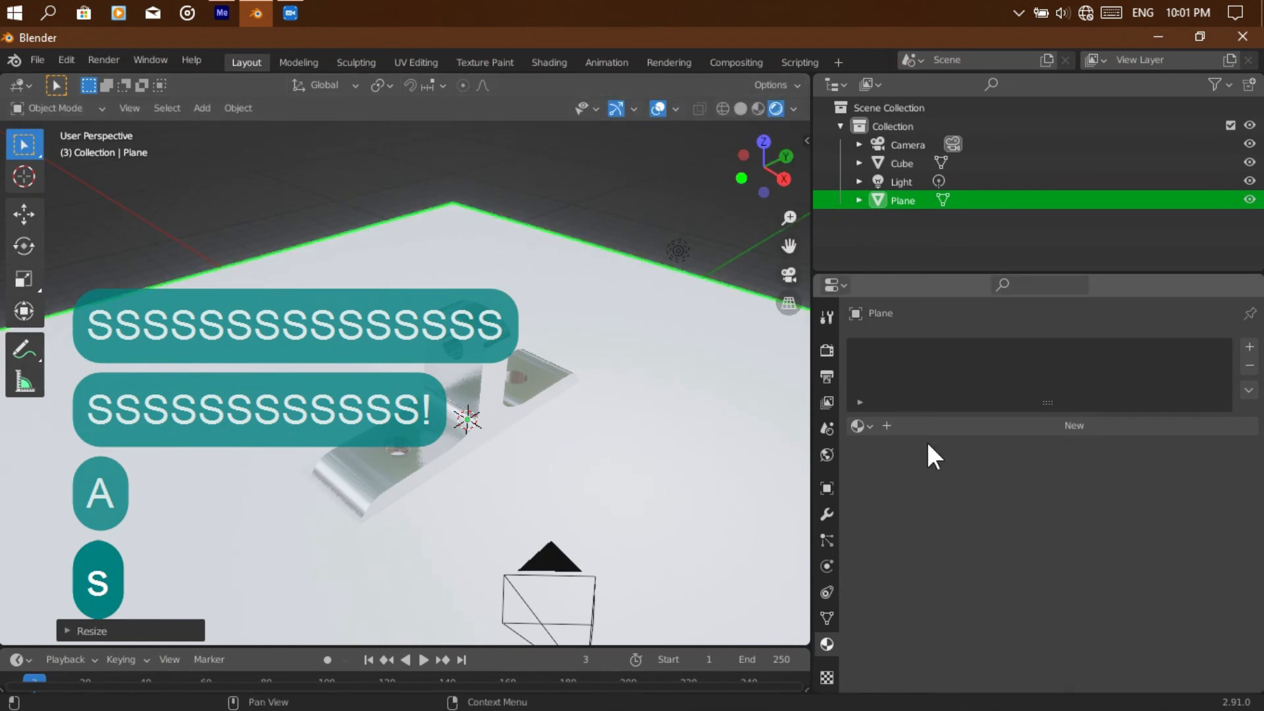
# Assign the bracket's existing metallic material, Material, to the plane
pyautogui.click(1248, 349)
pyautogui.click(894, 425)
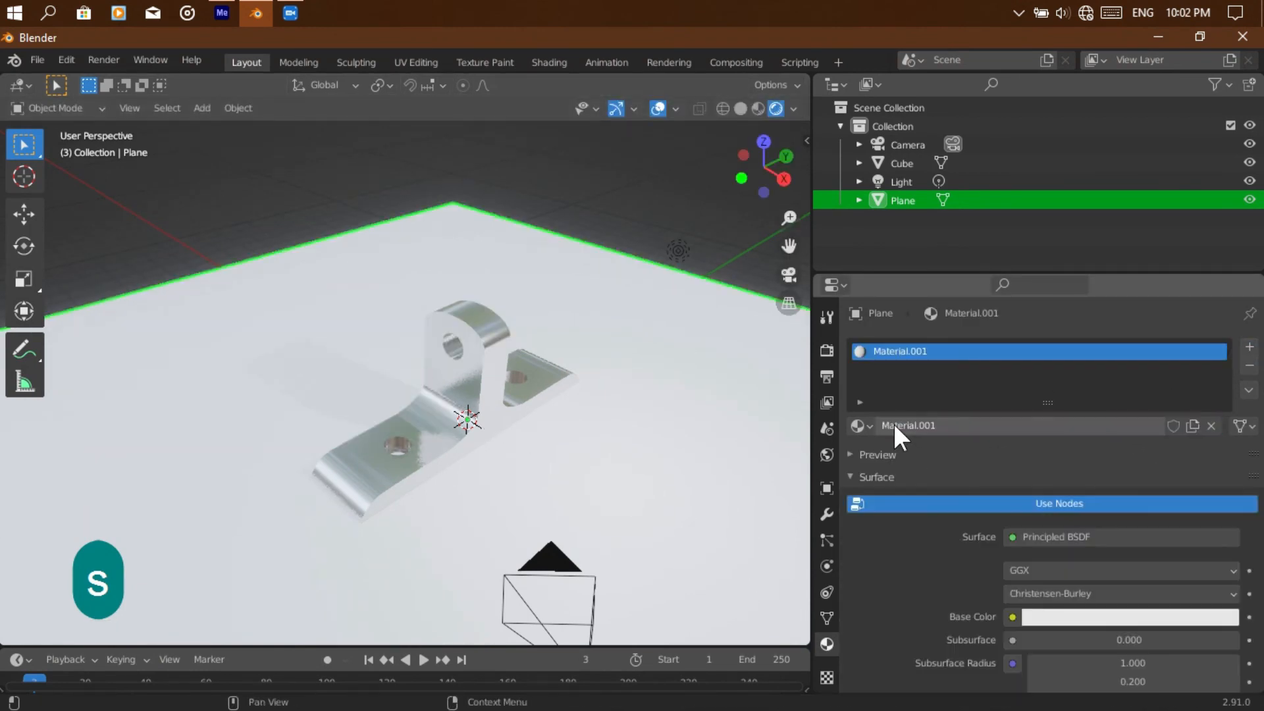
pyautogui.click(863, 425)
pyautogui.click(877, 454)
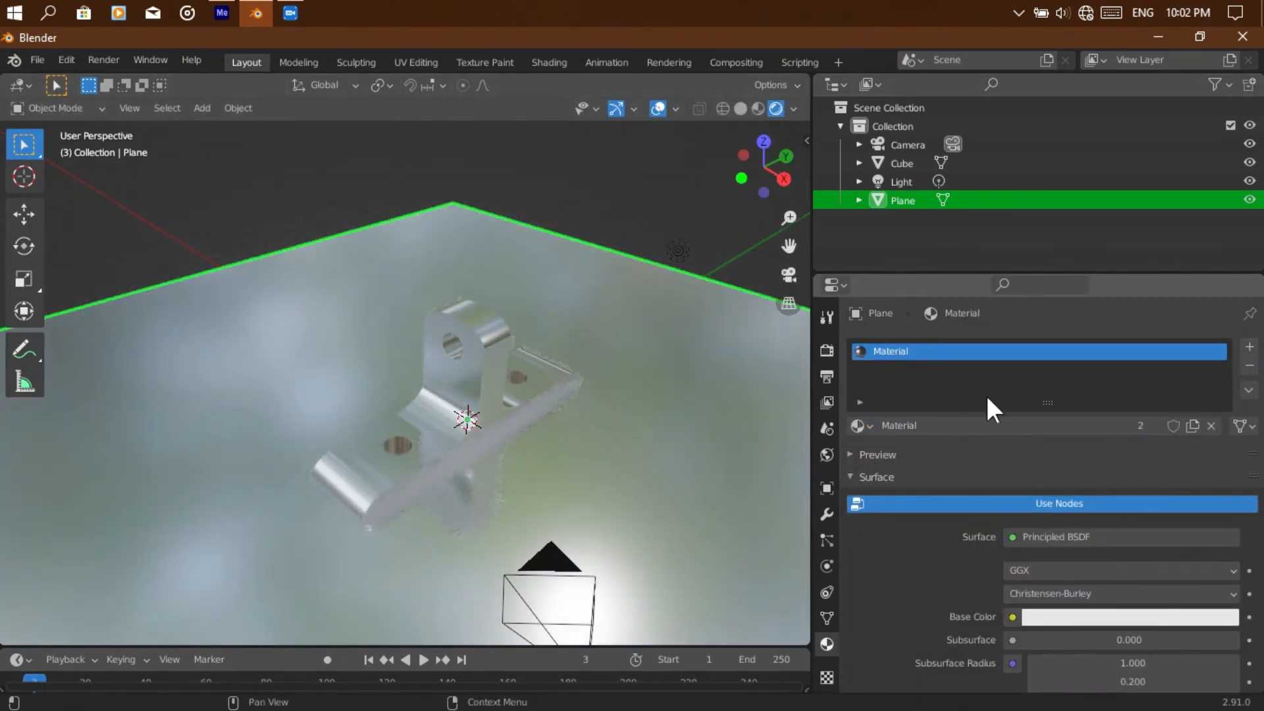
# Working from the right side view, raise the bracket along Z above the plane and scale it down uniformly to less than half its size
pyautogui.click(467, 398)
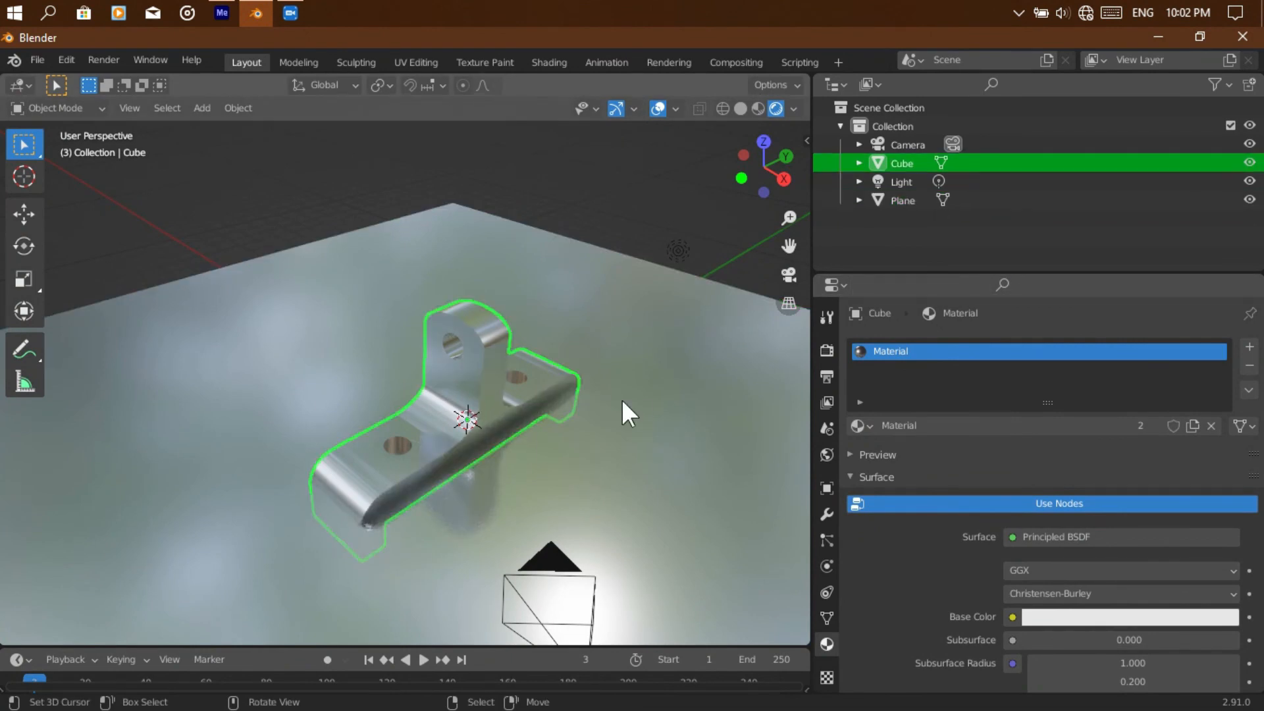
pyautogui.click(783, 178)
pyautogui.press('s')
pyautogui.press('s')
pyautogui.press('z')
pyautogui.press('g')
pyautogui.press('z')
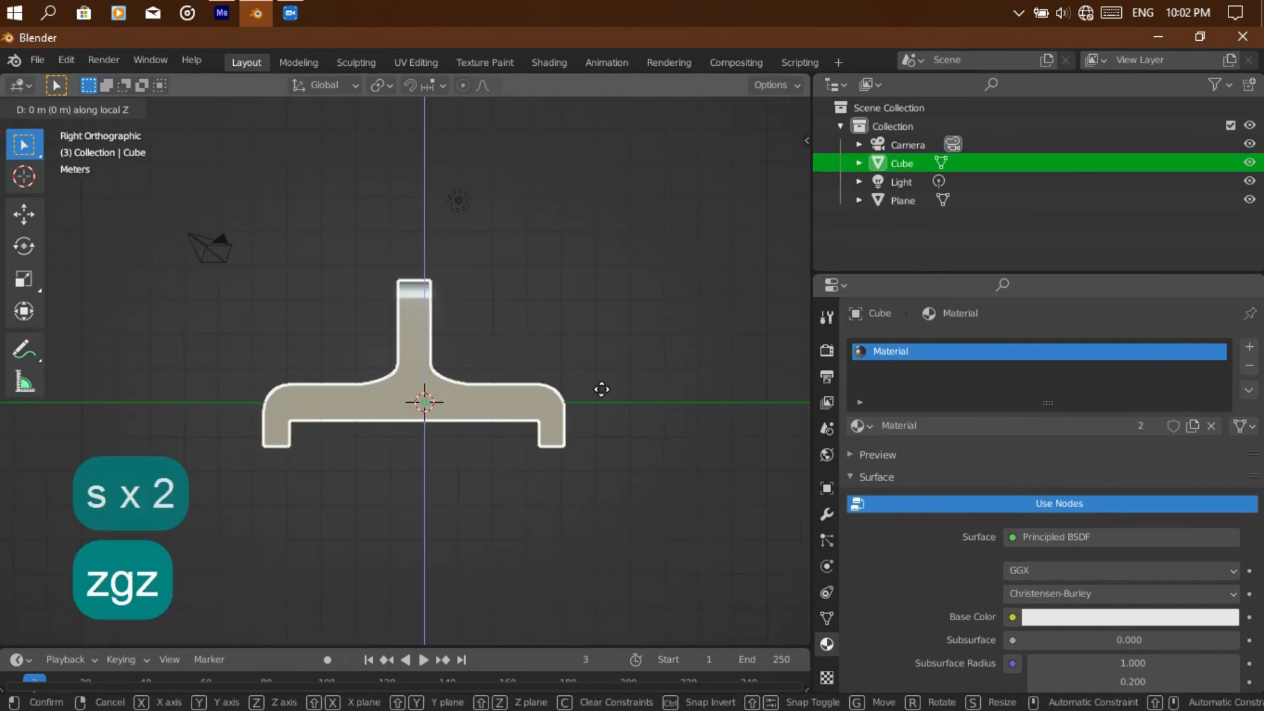
pyautogui.click(718, 337)
pyautogui.press('s')
pyautogui.click(556, 332)
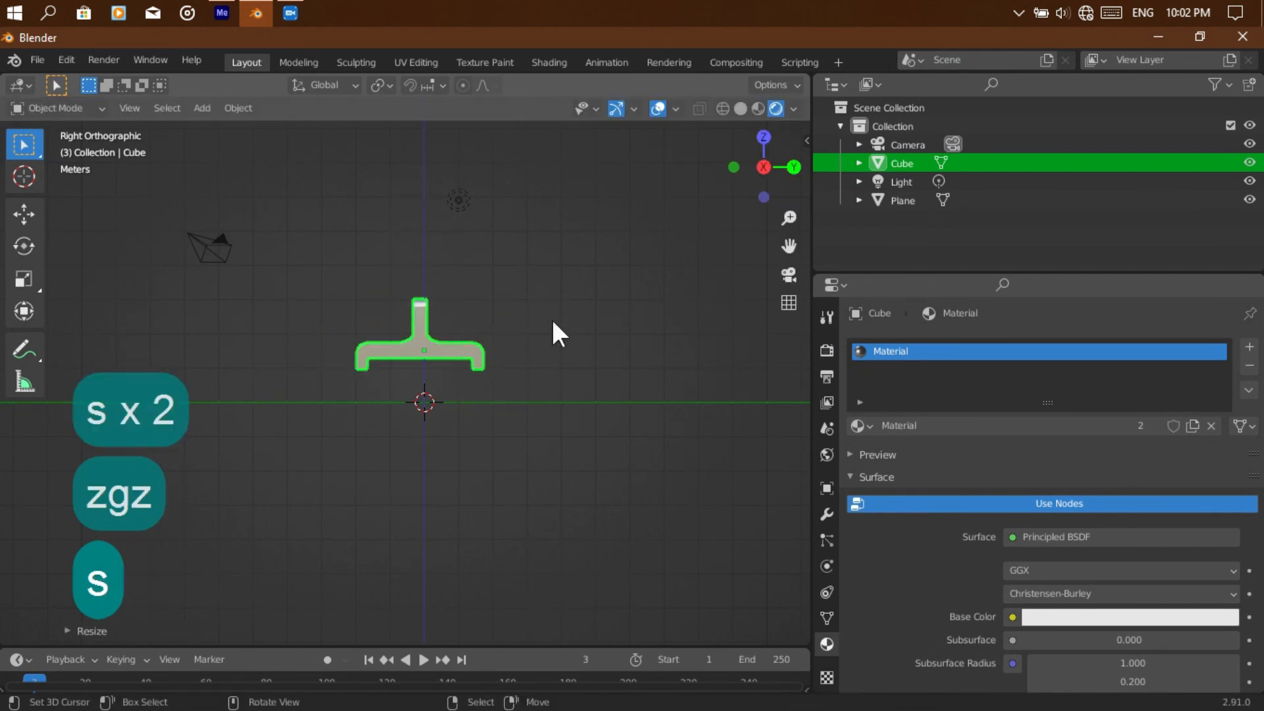
# Lower the bracket along Z towards the plane by about 0.79 m and then about 0.11 m more
pyautogui.press('s')
pyautogui.press('g')
pyautogui.press('z')
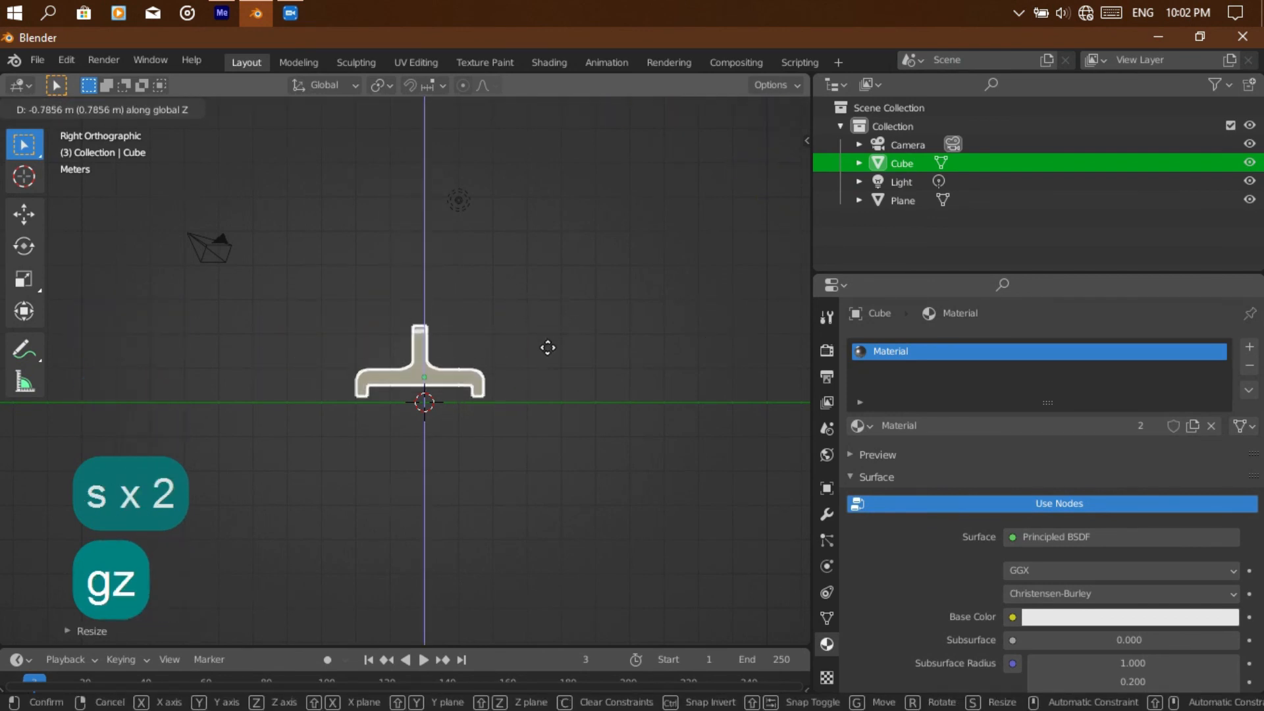
pyautogui.click(547, 349)
pyautogui.moveTo(763, 168)
pyautogui.mouseDown()
pyautogui.moveTo(747, 155)
pyautogui.moveTo(790, 189)
pyautogui.moveTo(757, 198)
pyautogui.moveTo(748, 186)
pyautogui.mouseUp()
pyautogui.click(770, 176)
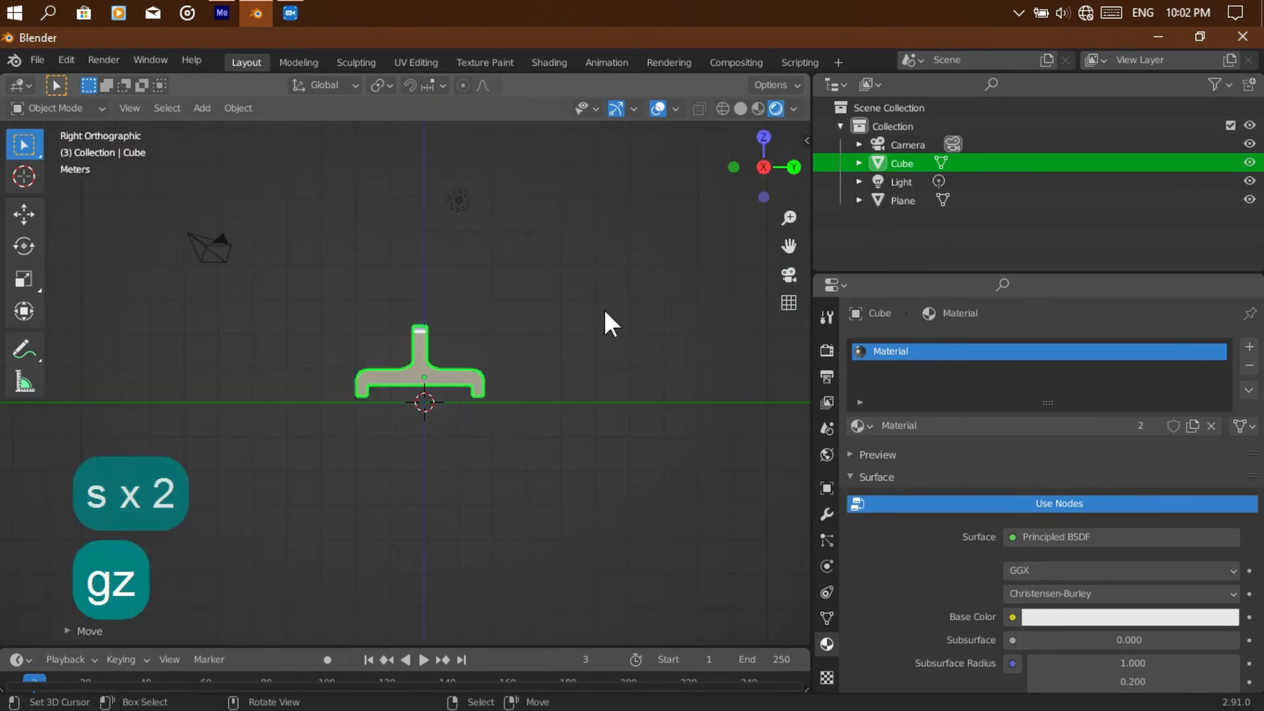
pyautogui.press('g')
pyautogui.press('z')
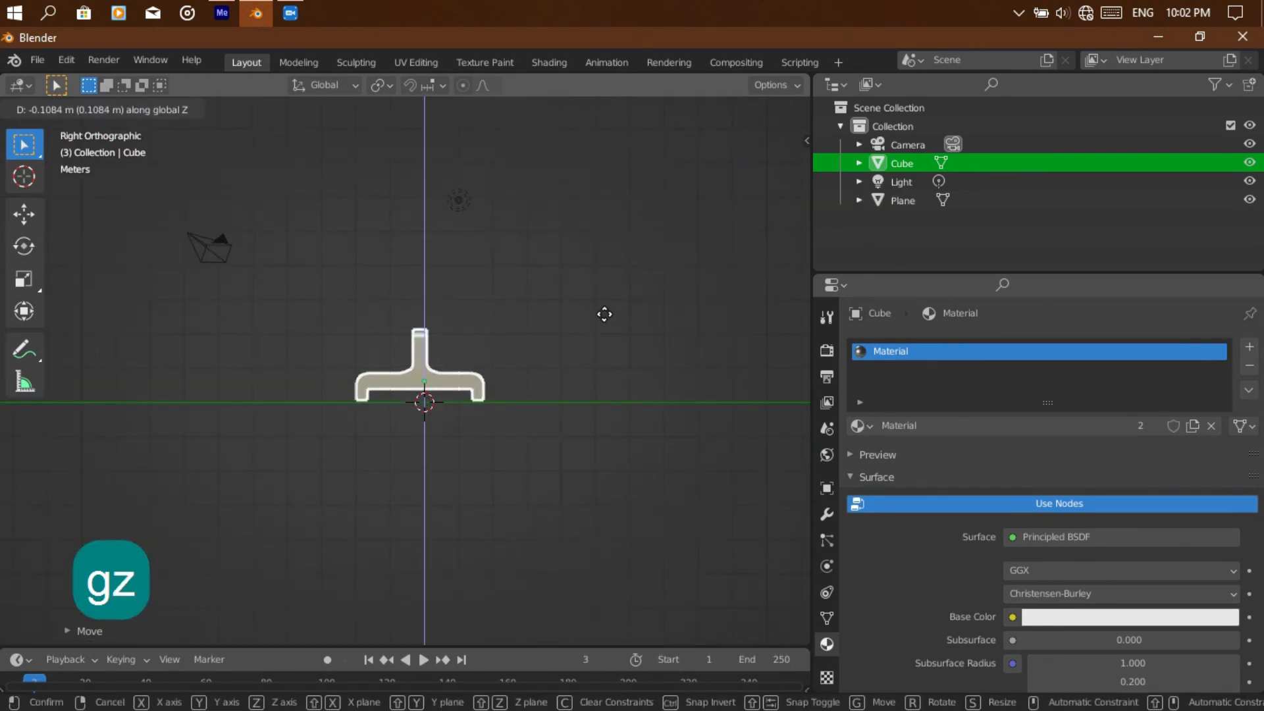
pyautogui.click(604, 314)
# Scale the bracket up moderately and raise it about 0.11 m along Z so its feet rest on the plane
pyautogui.press('s')
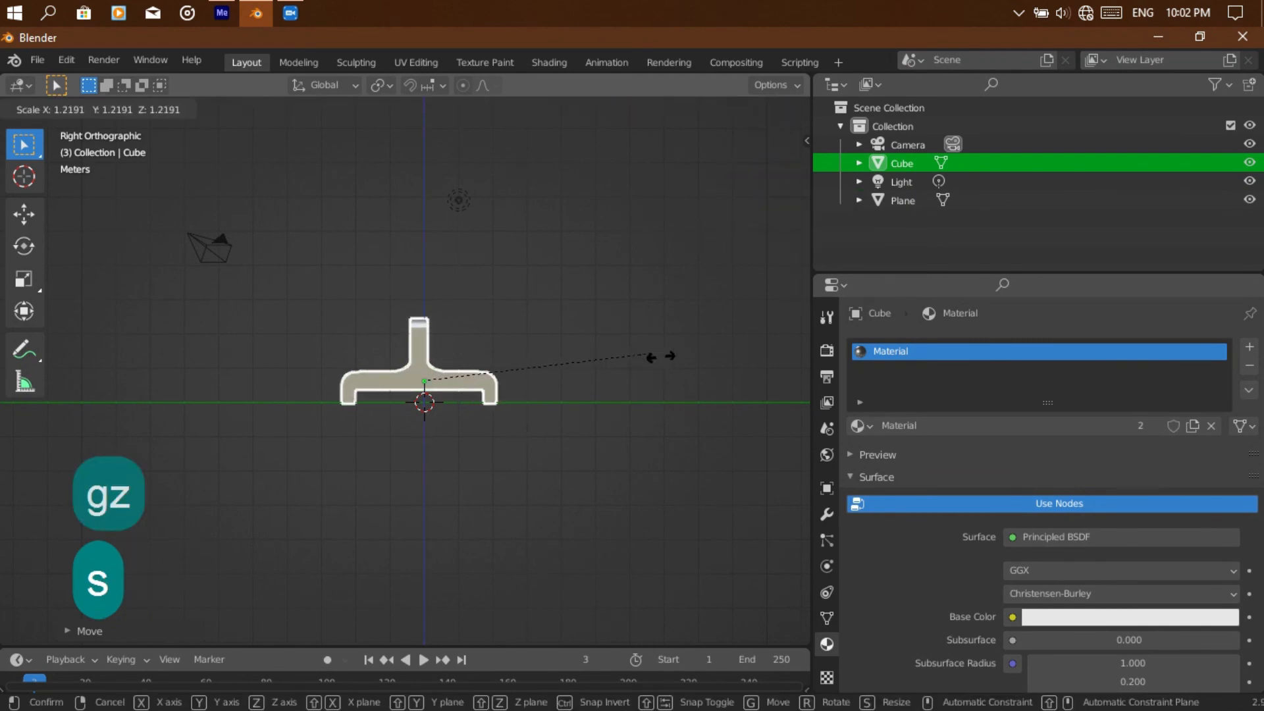
pyautogui.click(699, 361)
pyautogui.press('g')
pyautogui.press('z')
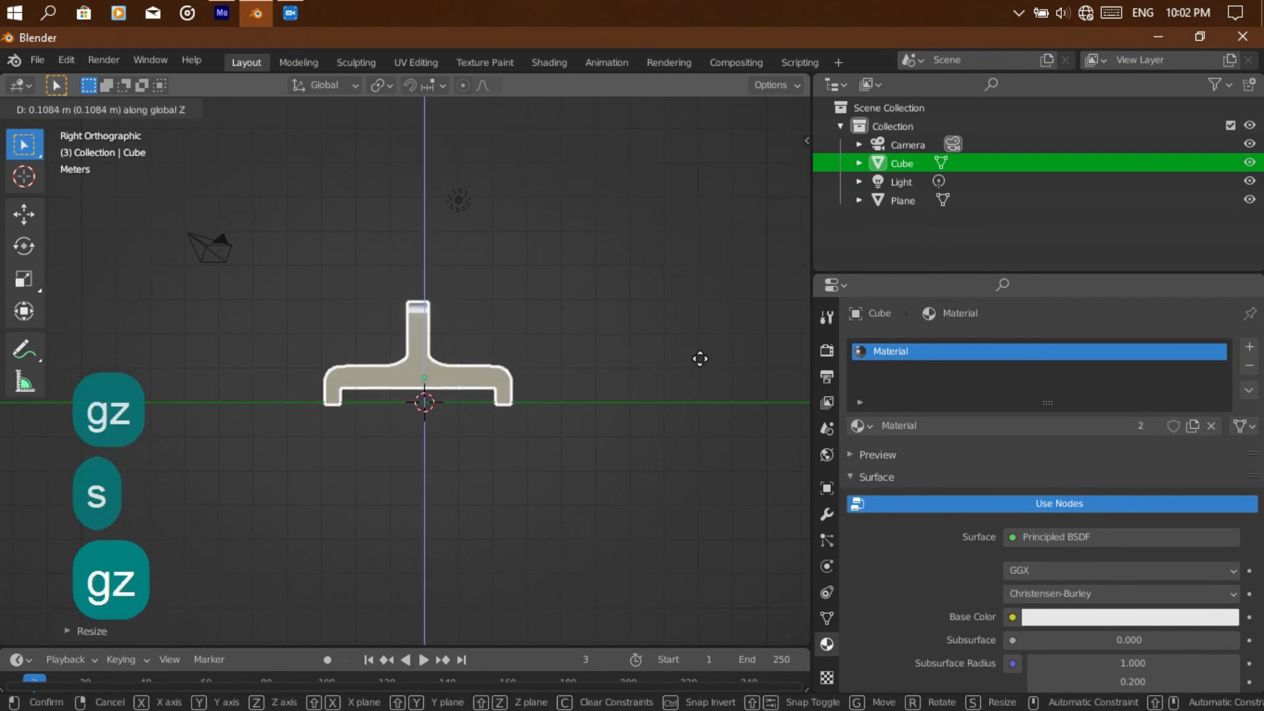
pyautogui.click(699, 358)
pyautogui.moveTo(762, 169); pyautogui.dragTo(680, 199)
pyautogui.moveTo(788, 218); pyautogui.dragTo(789, 260)
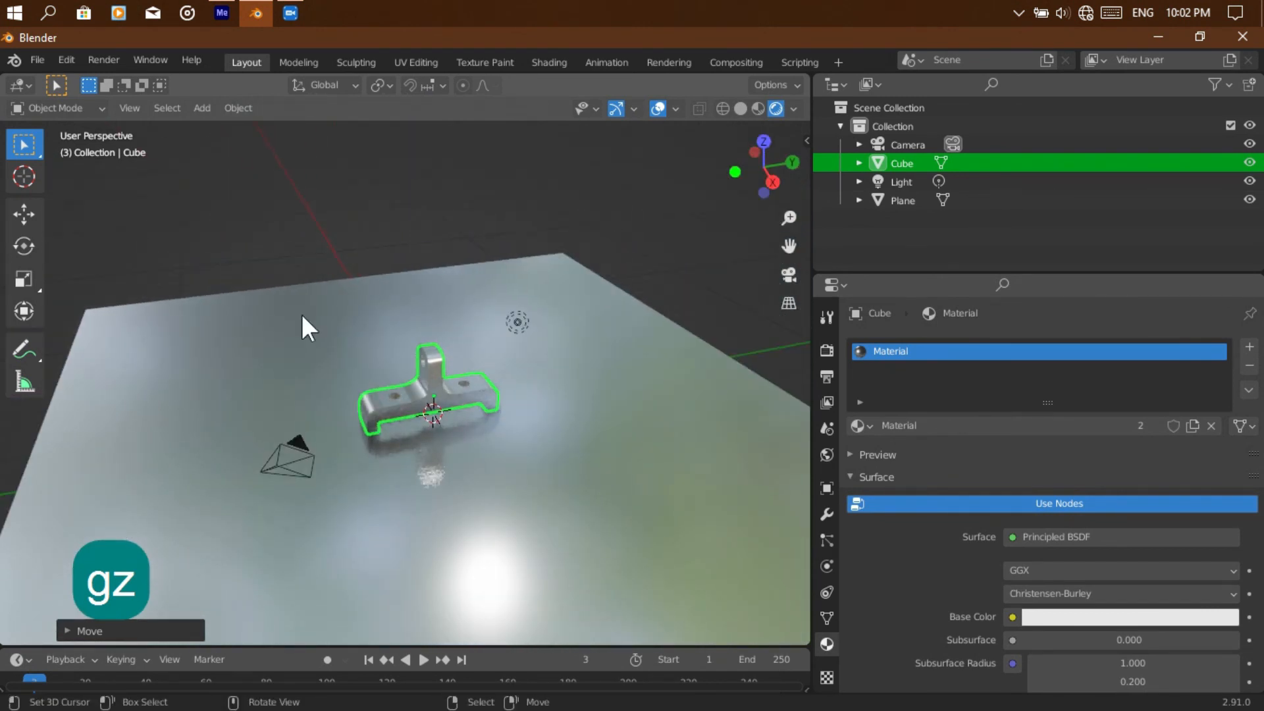
pyautogui.click(37, 60)
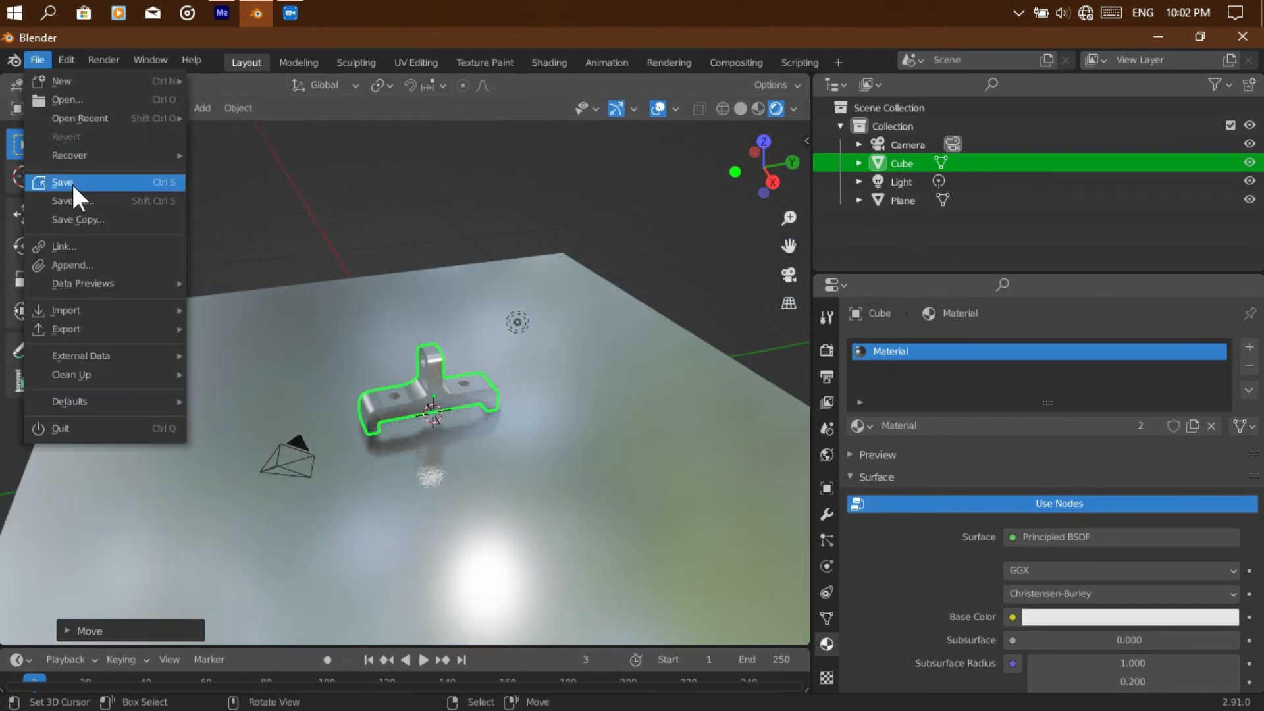
pyautogui.click(291, 13)
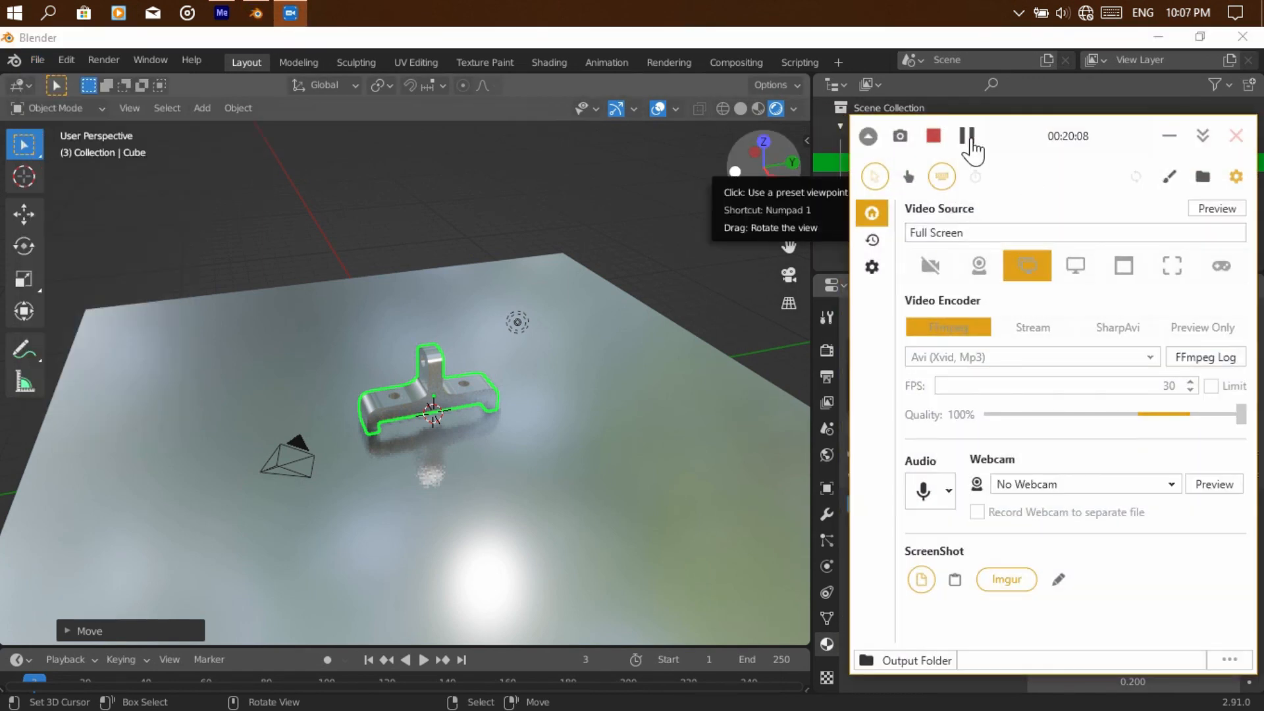
pyautogui.click(1170, 136)
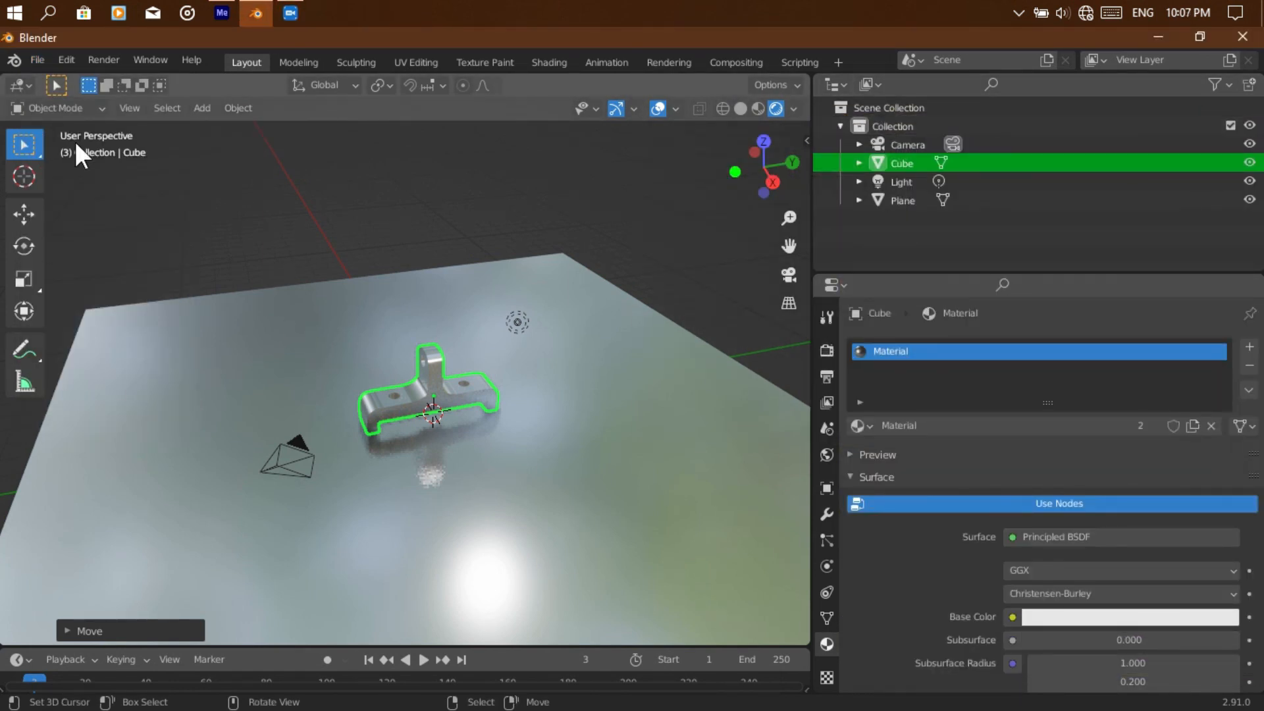
# Set the render output file format to JPEG
pyautogui.click(827, 376)
pyautogui.scroll(-5, 1050, 549)
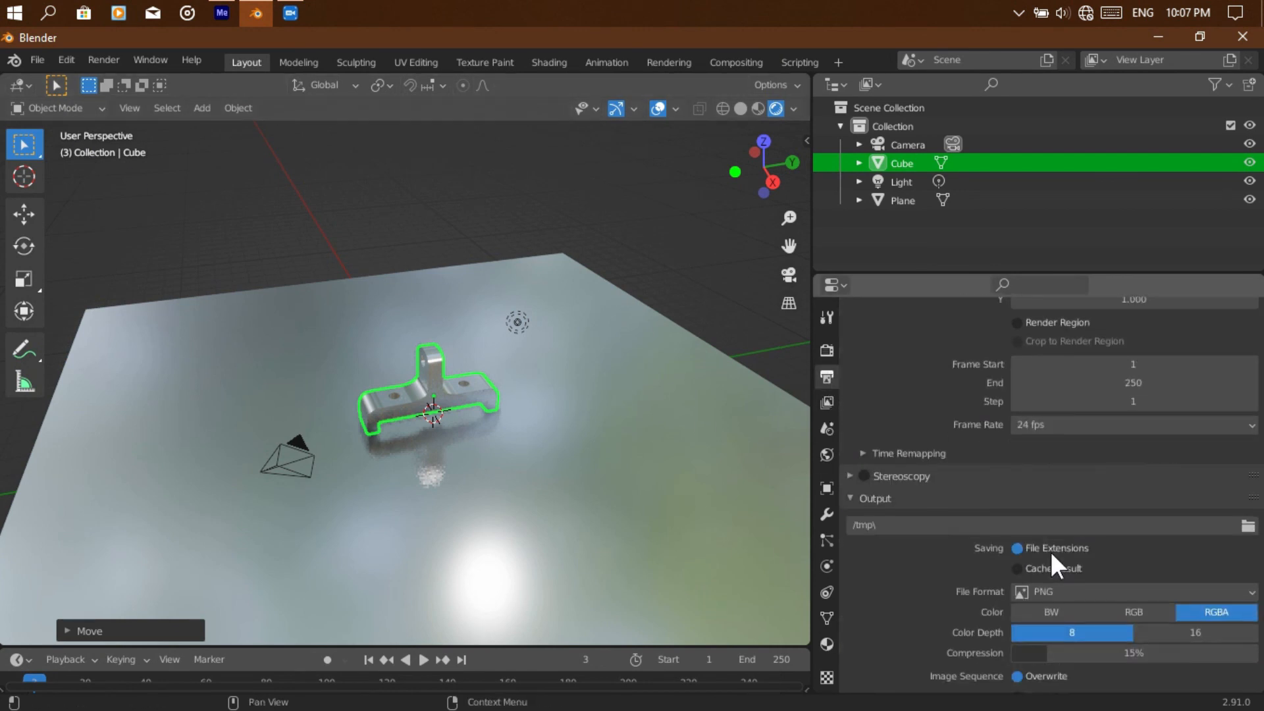
pyautogui.click(1092, 527)
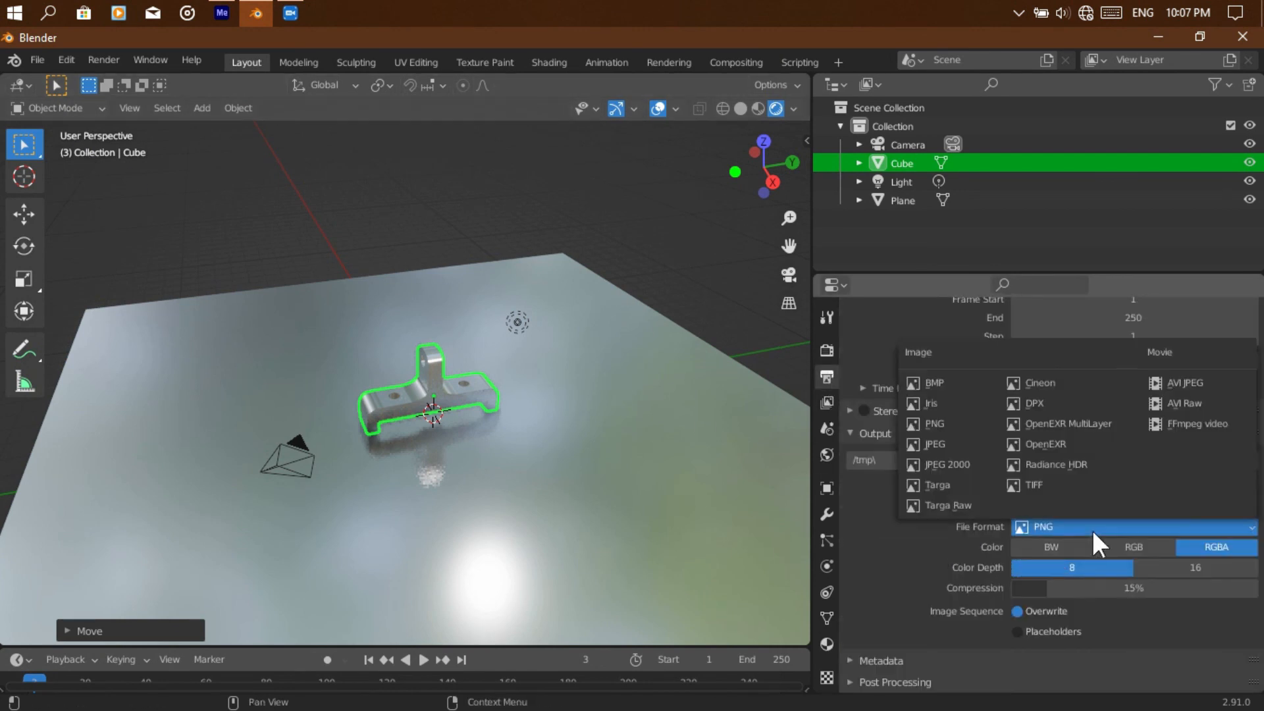
pyautogui.click(954, 444)
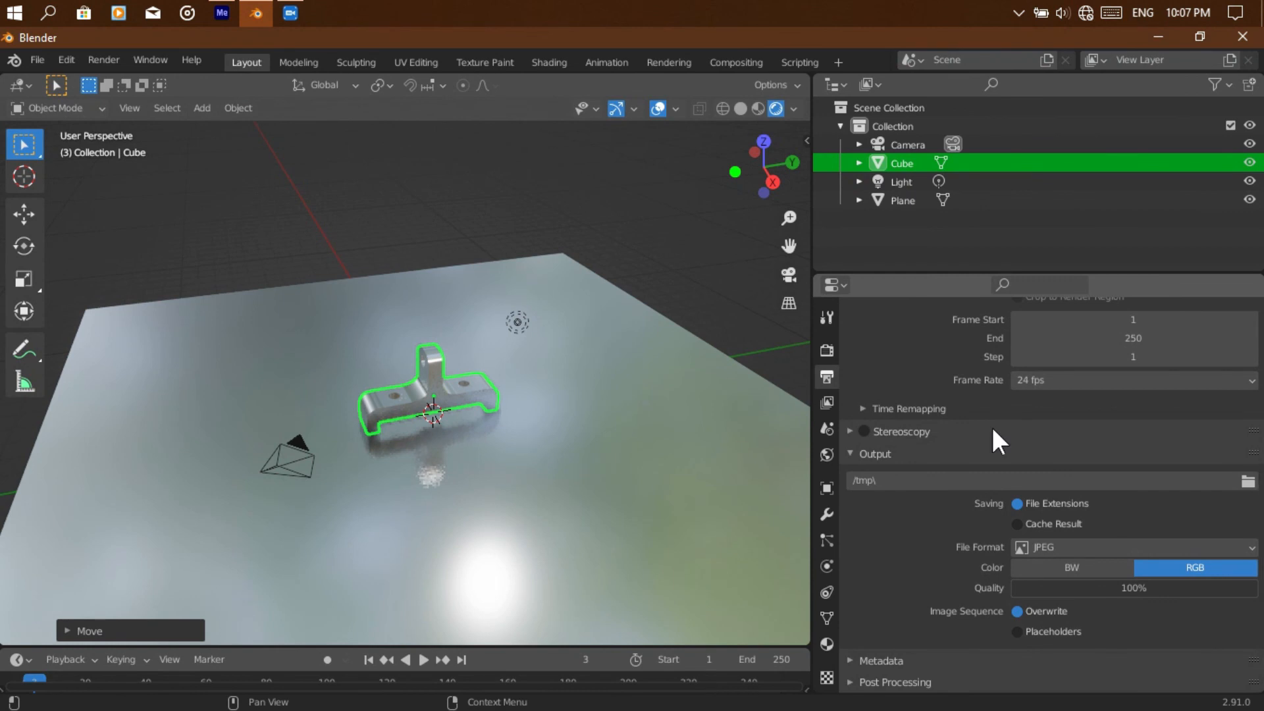
# Set both the shadow Cube Size and Cascade Size to 4096 px in the render settings
pyautogui.click(827, 350)
pyautogui.click(864, 549)
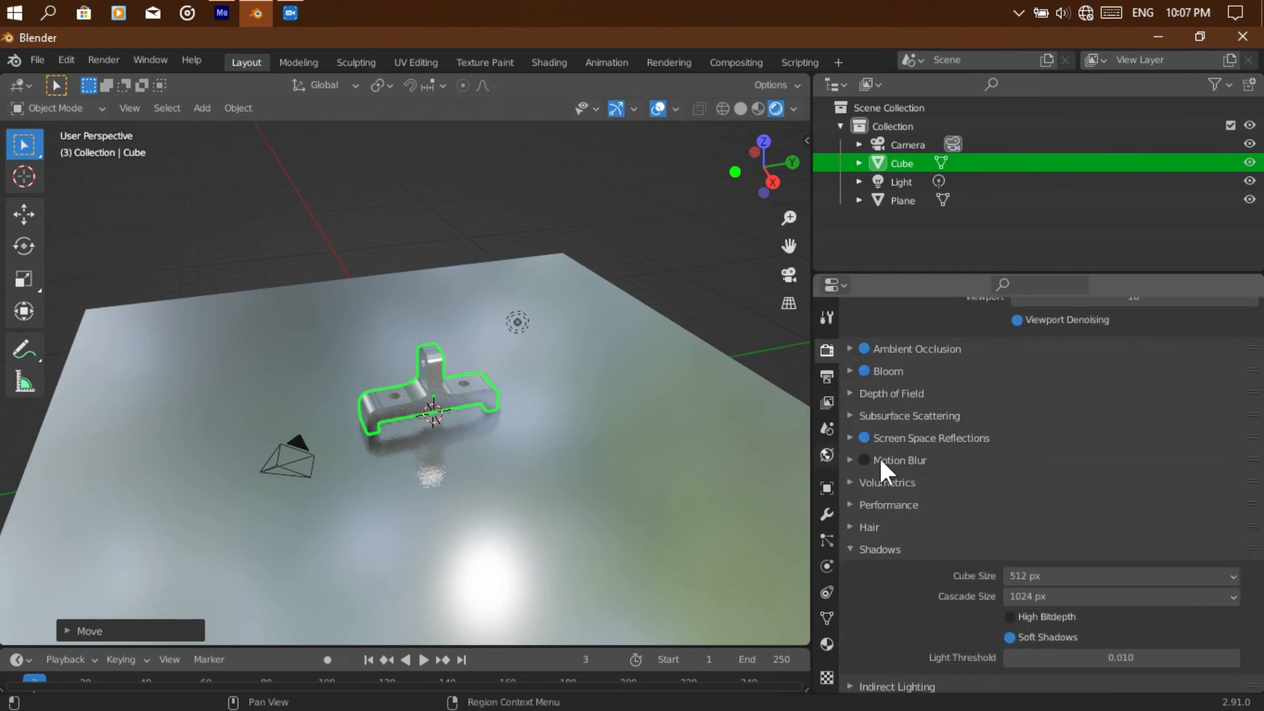
pyautogui.click(1057, 575)
pyautogui.click(1081, 596)
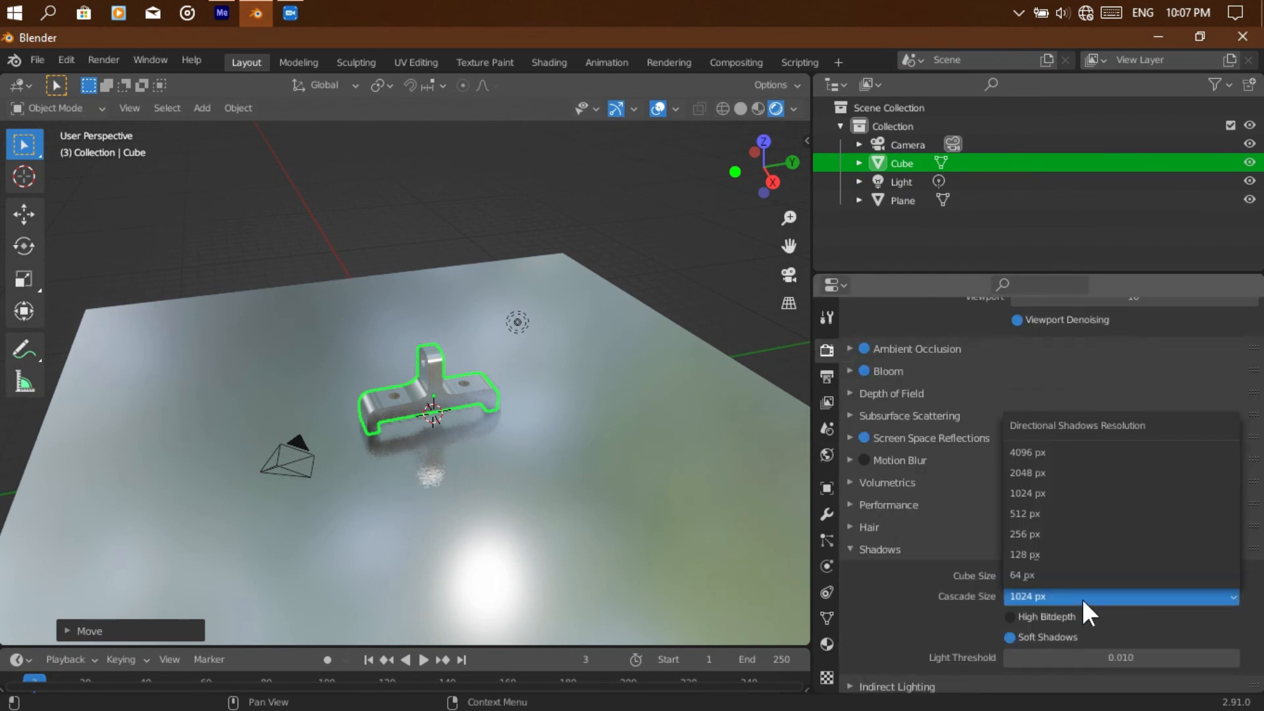
pyautogui.click(1050, 445)
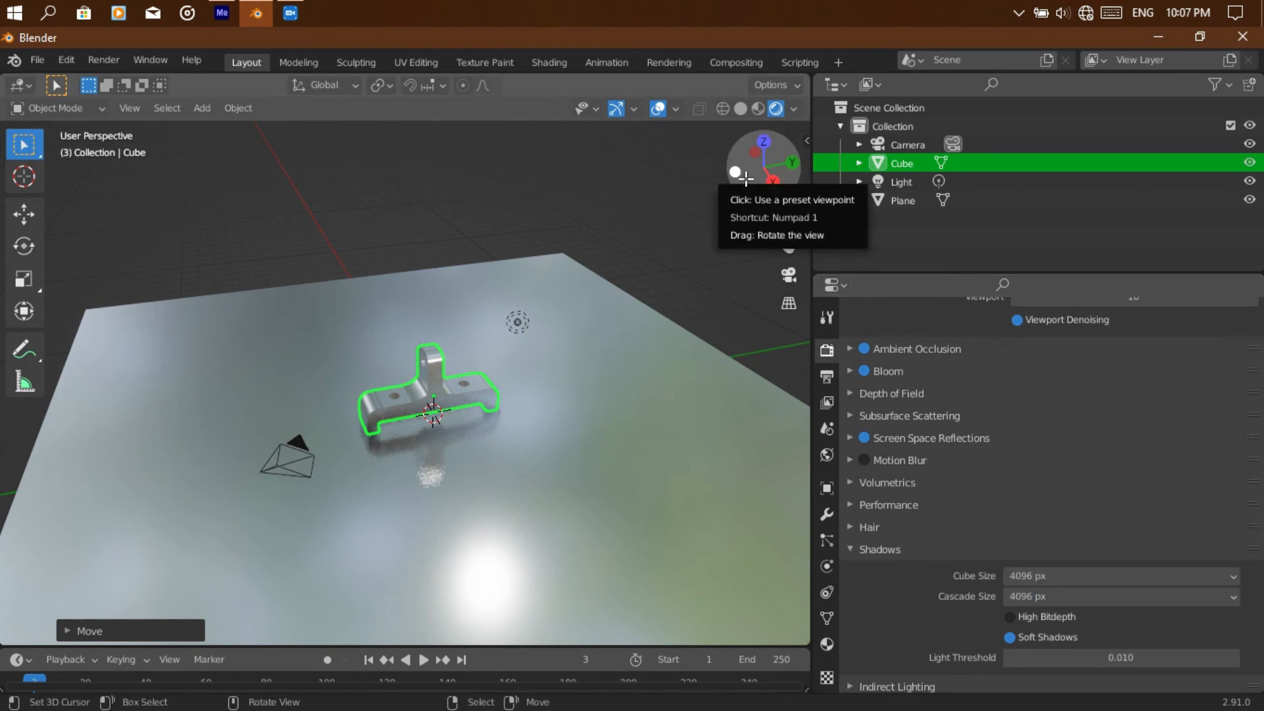
# Look at the bracket and floor through the scene camera
pyautogui.moveTo(757, 161); pyautogui.dragTo(773, 165)
pyautogui.click(790, 270)
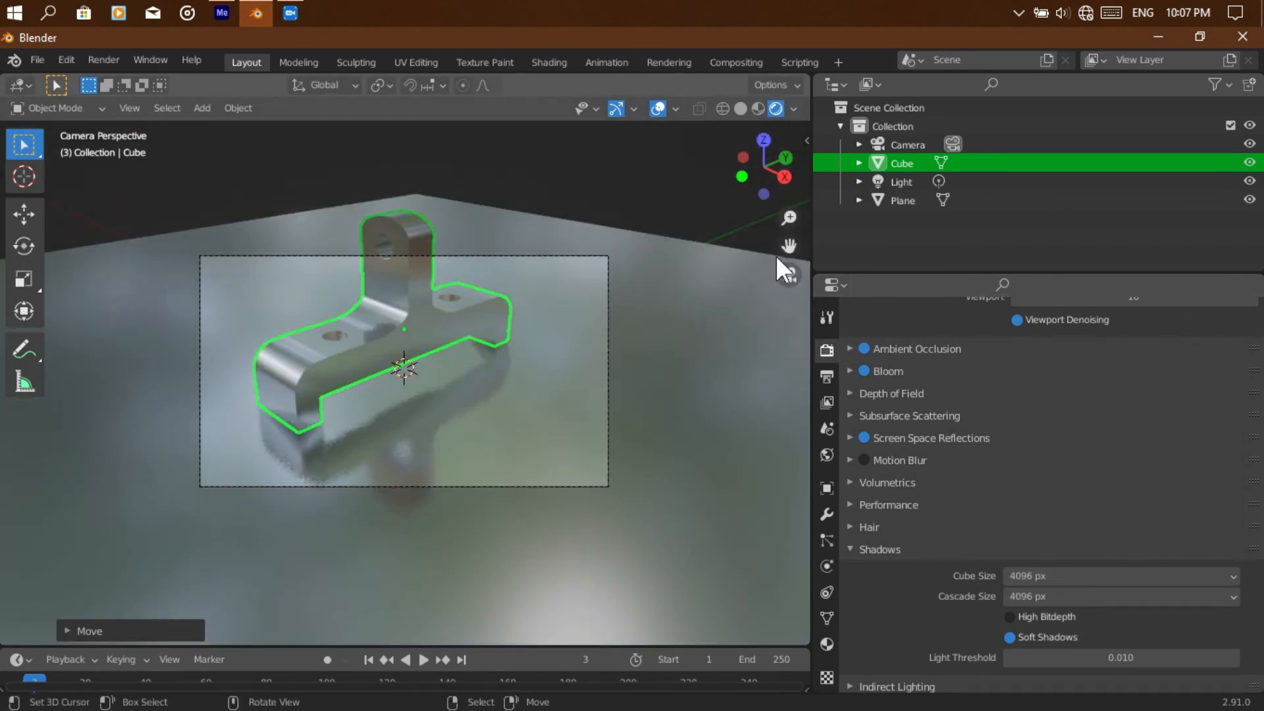
# Scale the floor plane up so it extends farther behind the bracket in the camera view
pyautogui.click(635, 437)
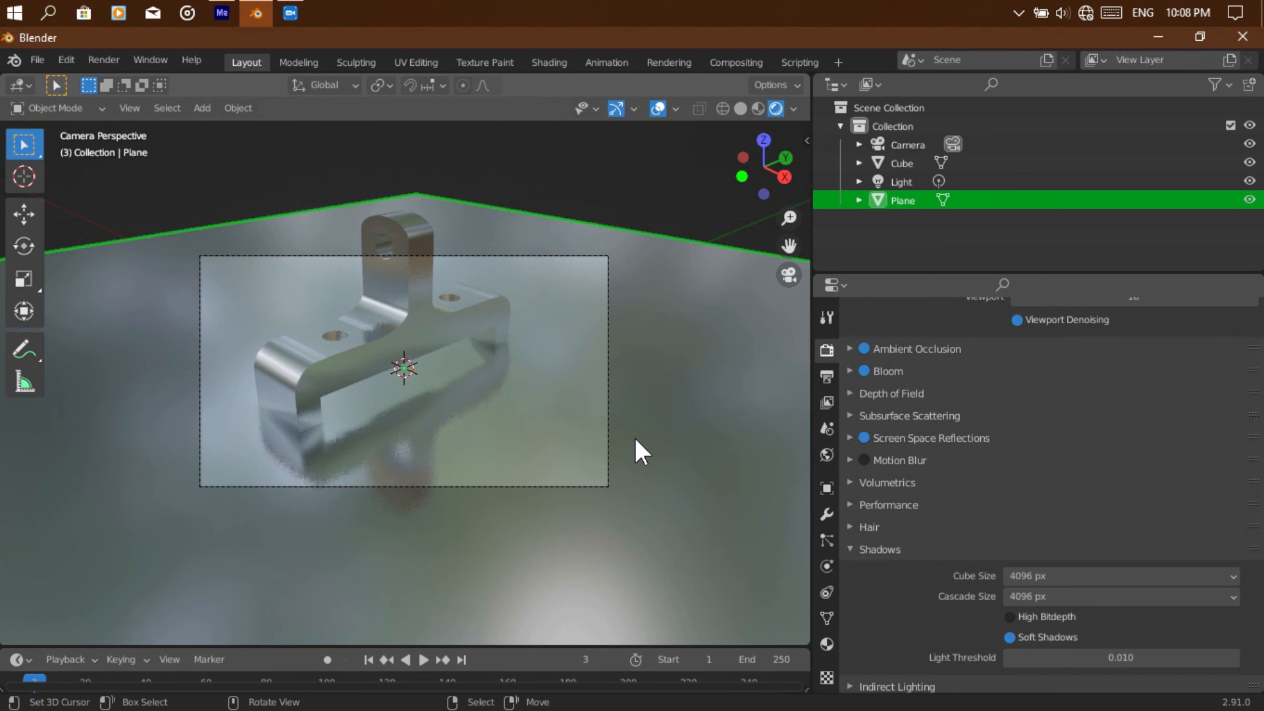
pyautogui.press('s')
pyautogui.click(301, 577)
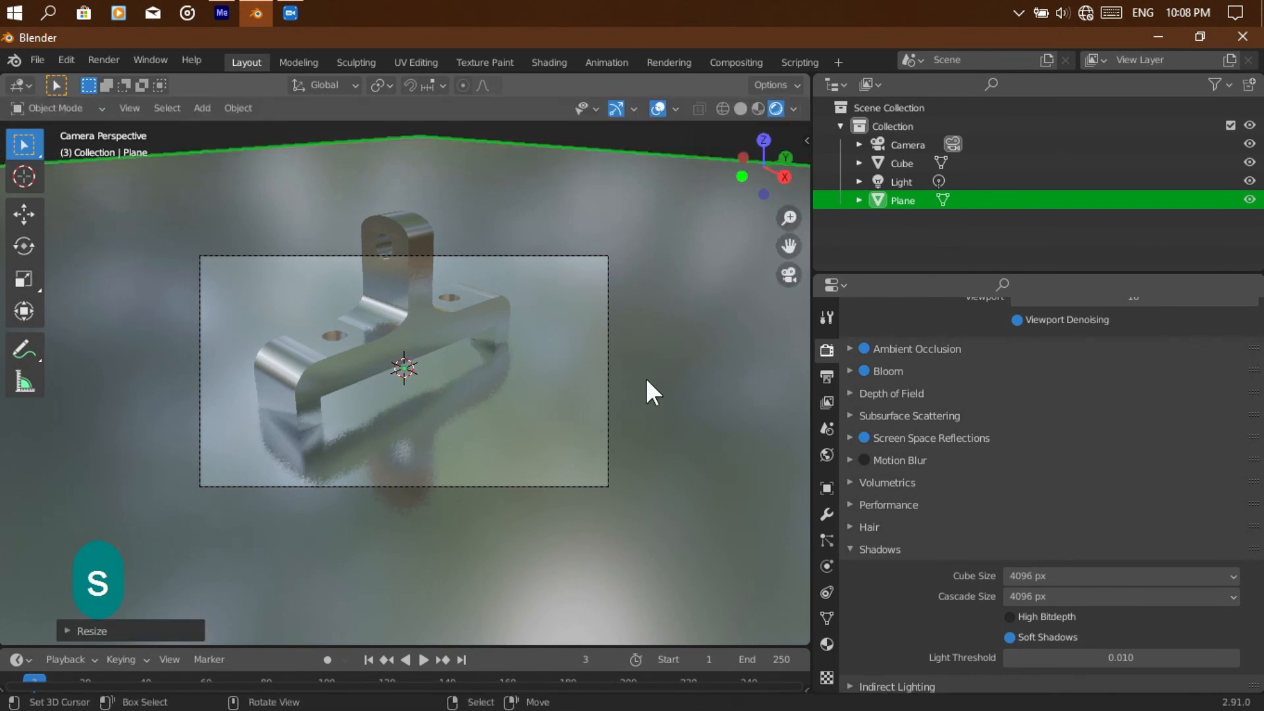
# Lock the camera to the view and reframe it so the bracket appears smaller and fully inside the camera frame
pyautogui.click(787, 271)
pyautogui.press('n')
pyautogui.scroll(3, 781, 175)
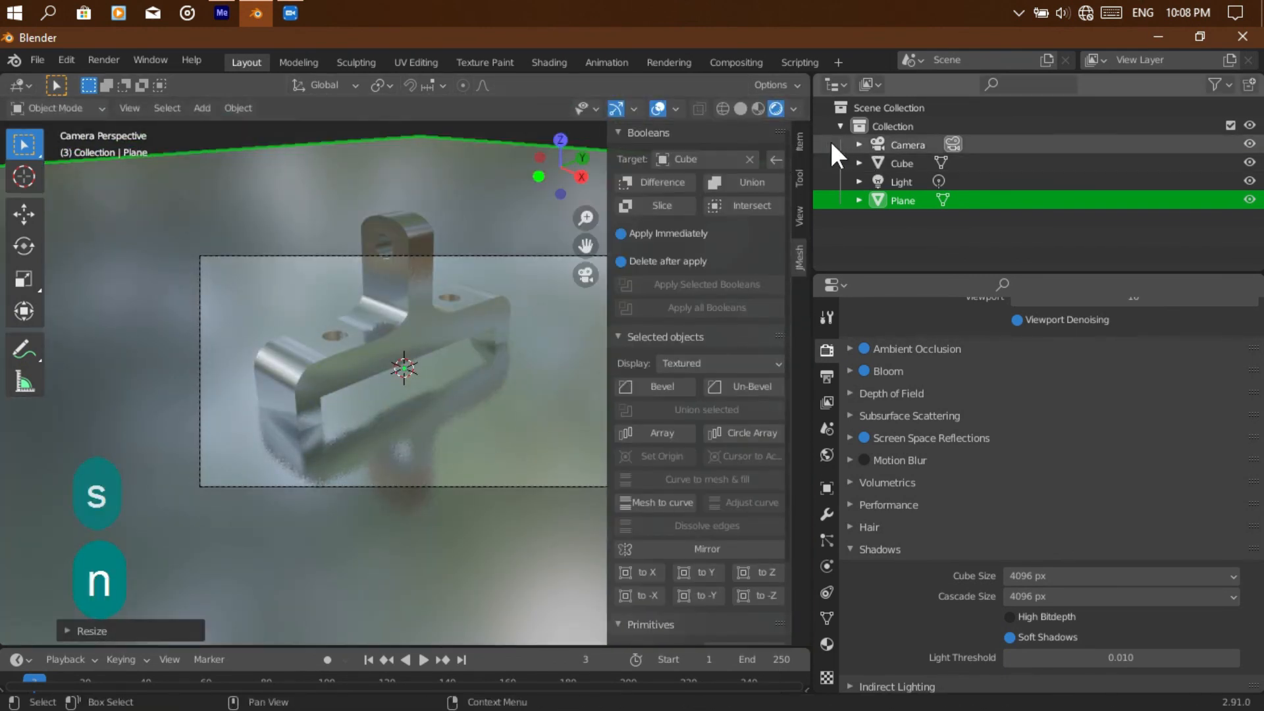
pyautogui.click(796, 140)
pyautogui.click(798, 217)
pyautogui.click(710, 364)
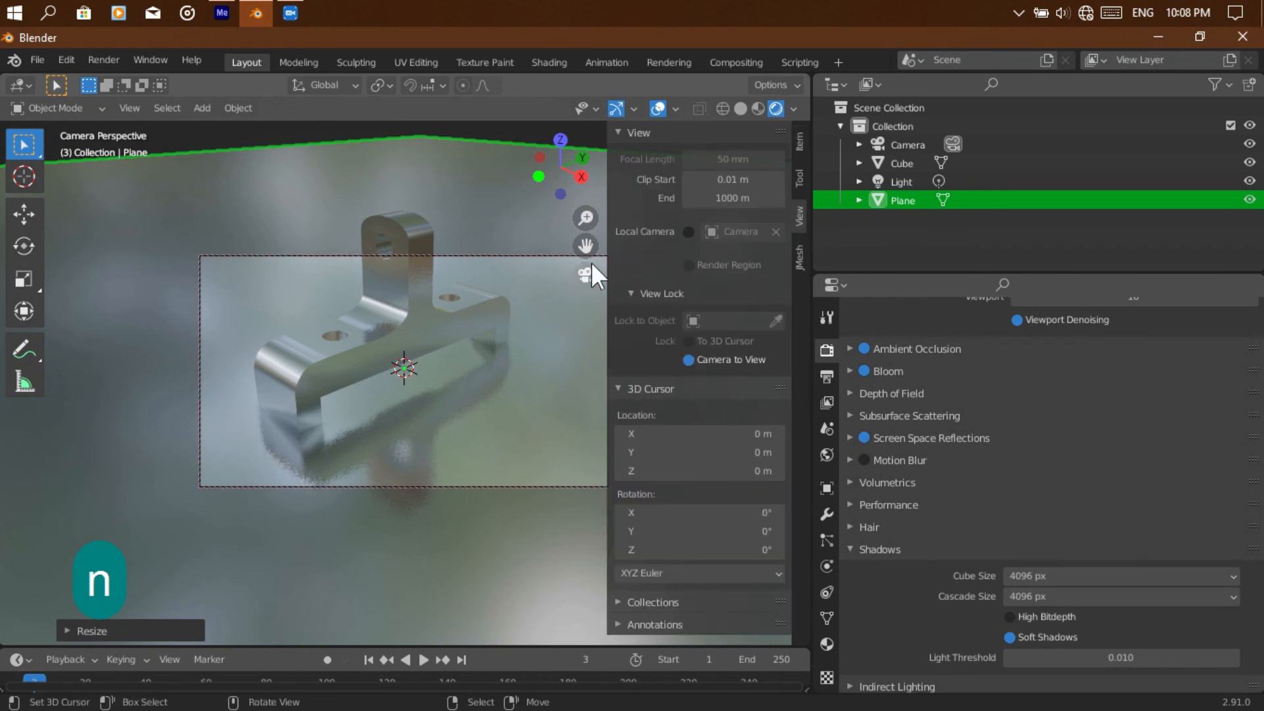
pyautogui.moveTo(585, 246); pyautogui.dragTo(615, 288)
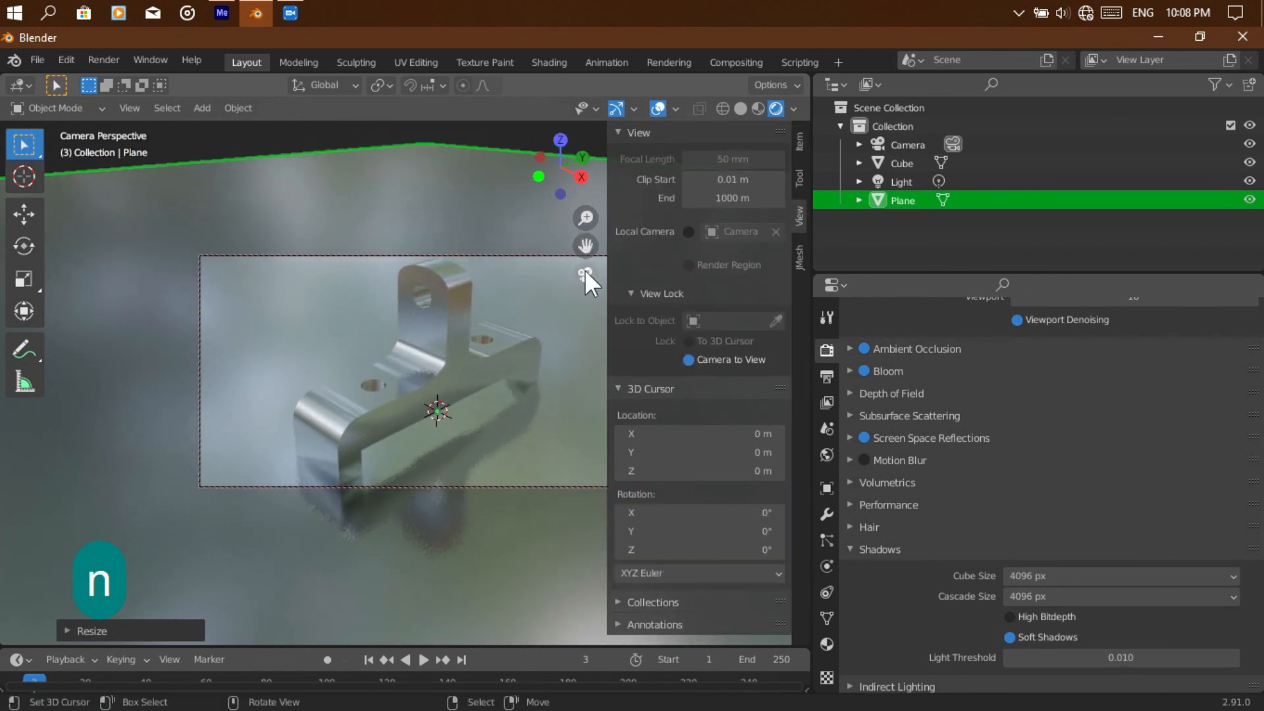
pyautogui.moveTo(585, 218)
pyautogui.mouseDown()
pyautogui.moveTo(585, 202)
pyautogui.moveTo(586, 224)
pyautogui.mouseUp()
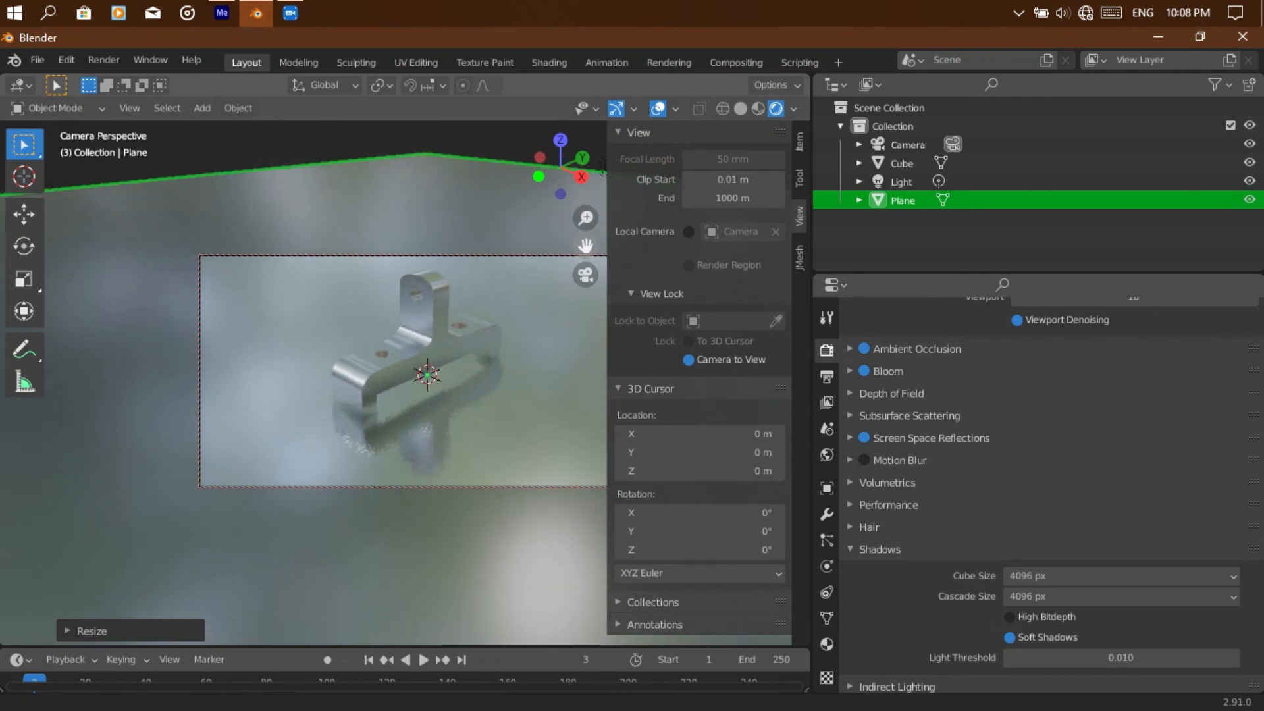
# Try to scale the camera, bracket, light and floor plane together
pyautogui.press('a')
pyautogui.press('s')
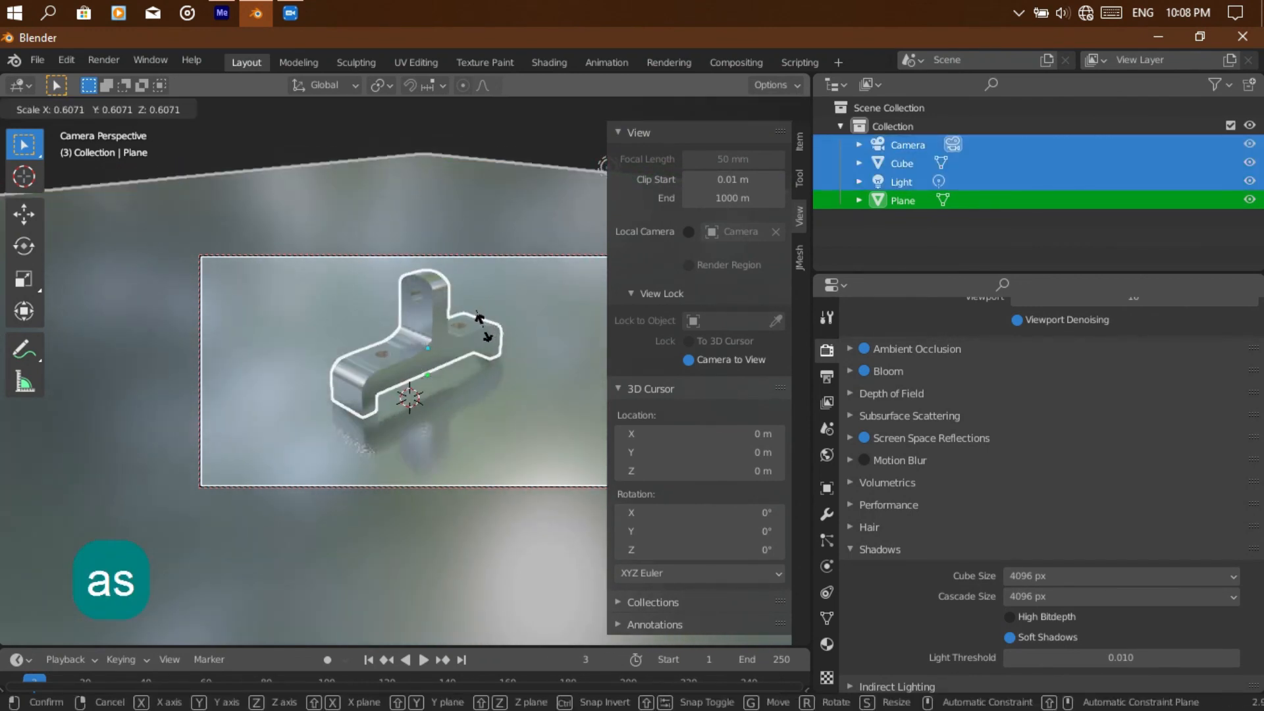
pyautogui.click(544, 335)
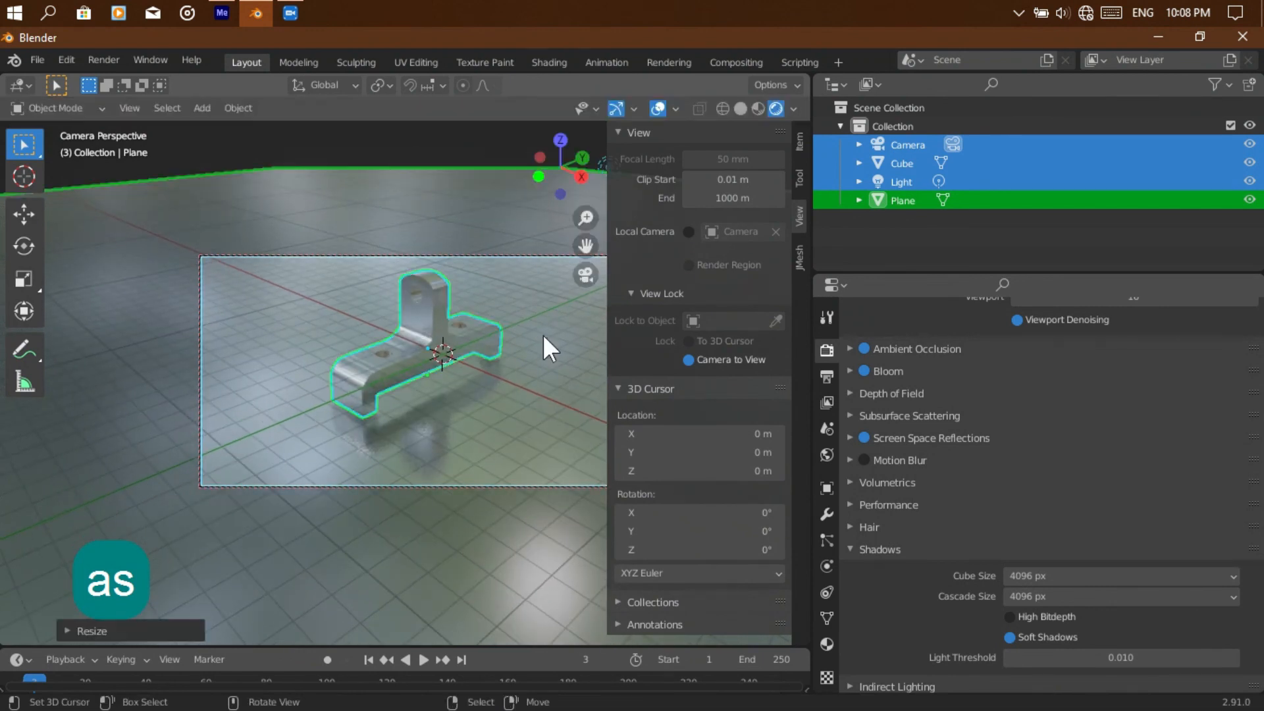
# Undo the recent object scaling and camera reframing, and release the camera from the view
pyautogui.hotkey('ctrl', 'z')
pyautogui.click(689, 359)
pyautogui.hotkey('ctrl', 'z')
pyautogui.hotkey('ctrl', 'z')
pyautogui.rightClick(370, 179)
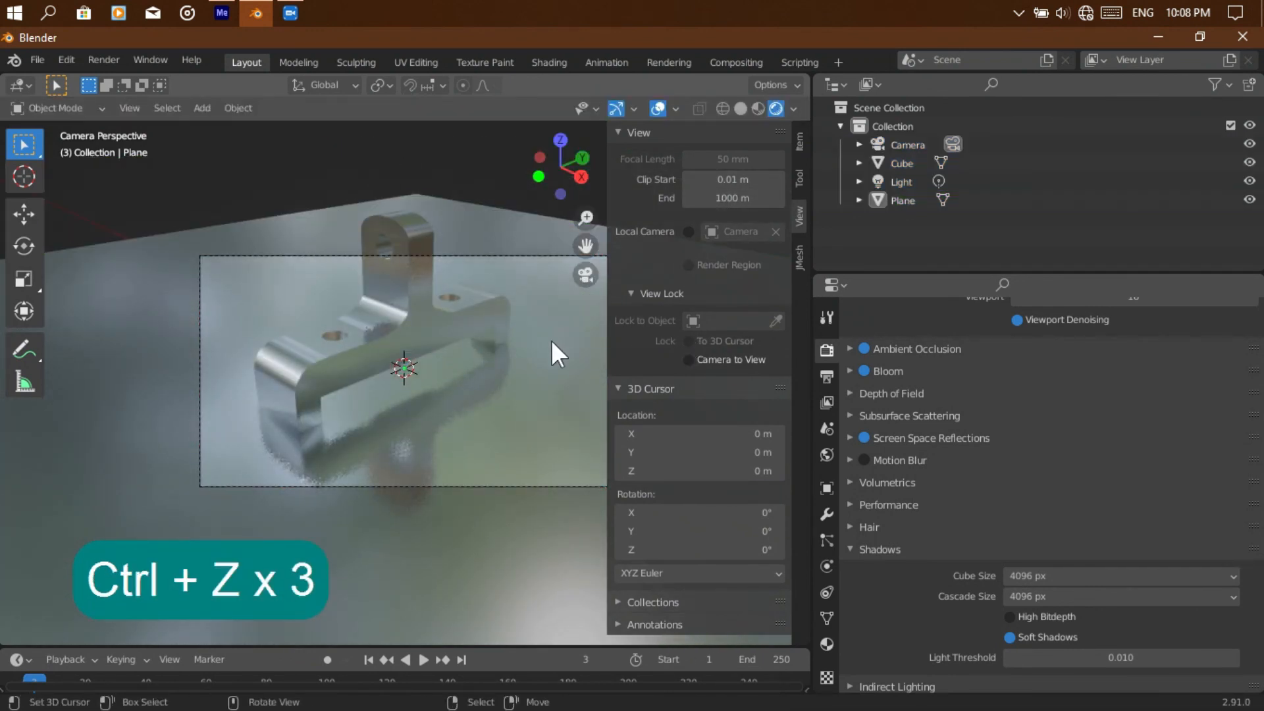
# Select the camera, lock it to the view, pull it back until the whole bracket fits the frame, and release the lock
pyautogui.click(515, 255)
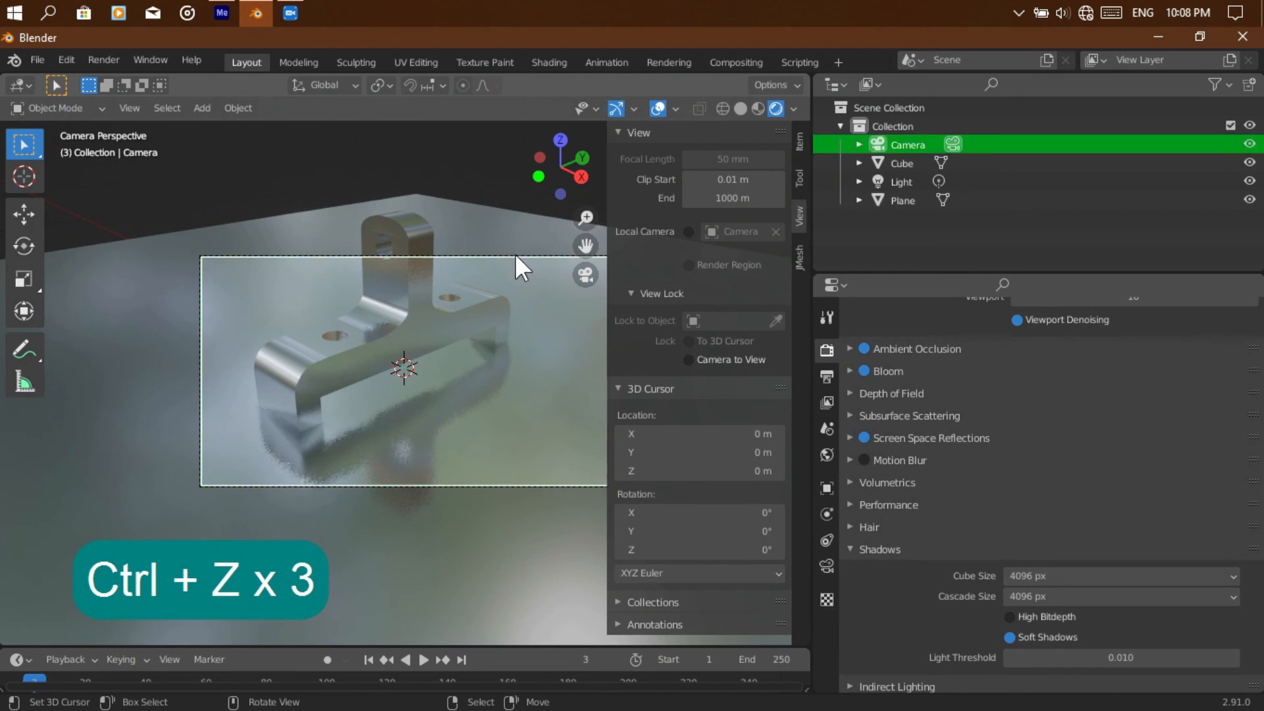
pyautogui.click(726, 360)
pyautogui.moveTo(586, 219); pyautogui.dragTo(586, 246)
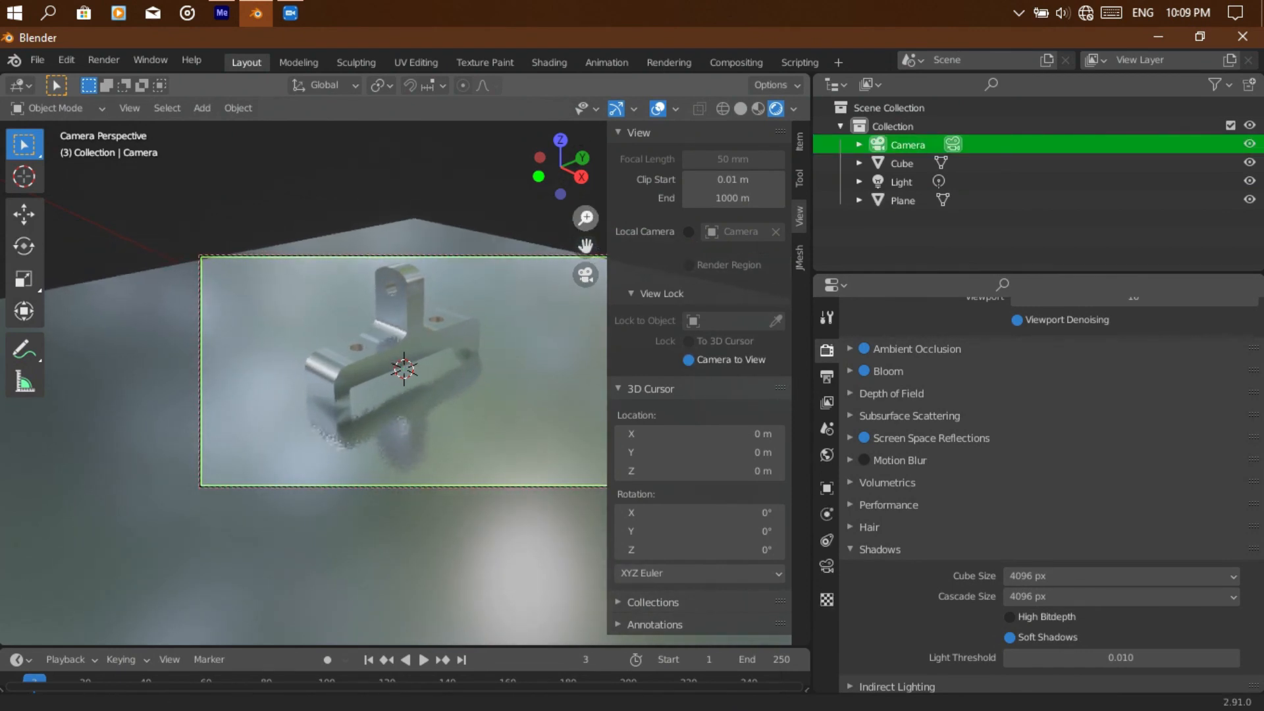
pyautogui.click(689, 359)
# Move the floor plane along the global Y axis in the positive direction
pyautogui.rightClick(94, 417)
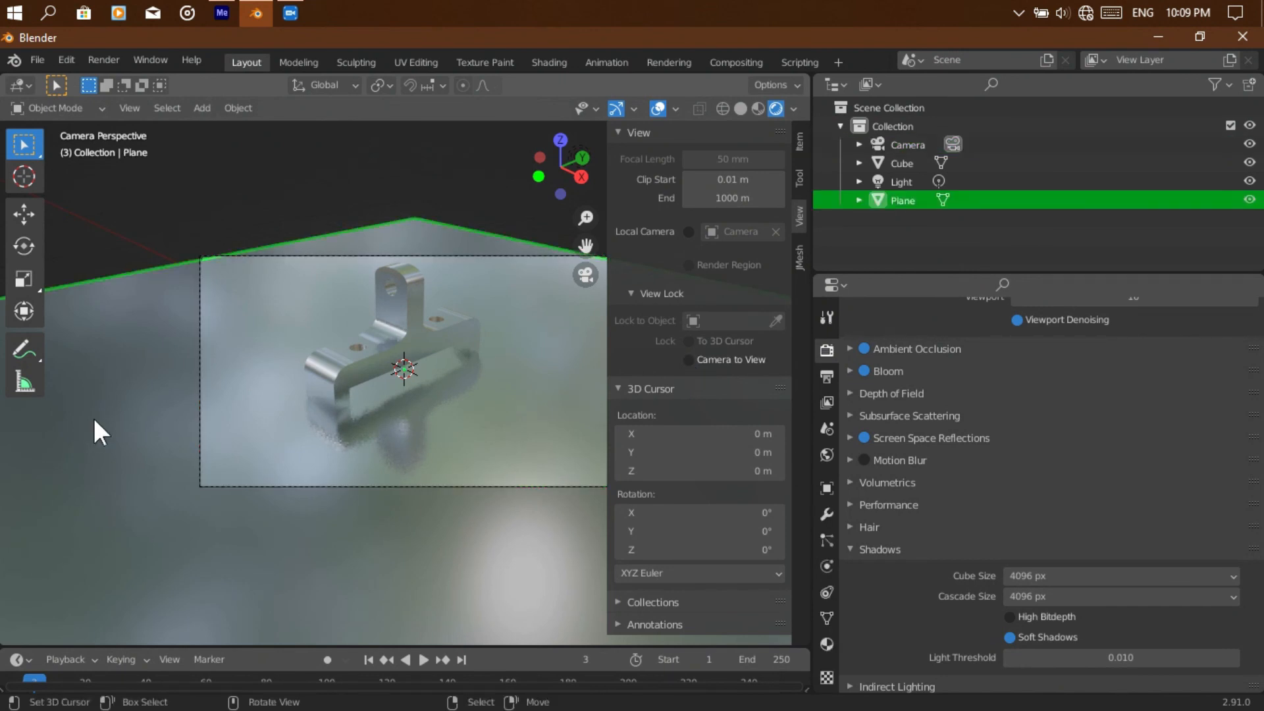
pyautogui.press('g')
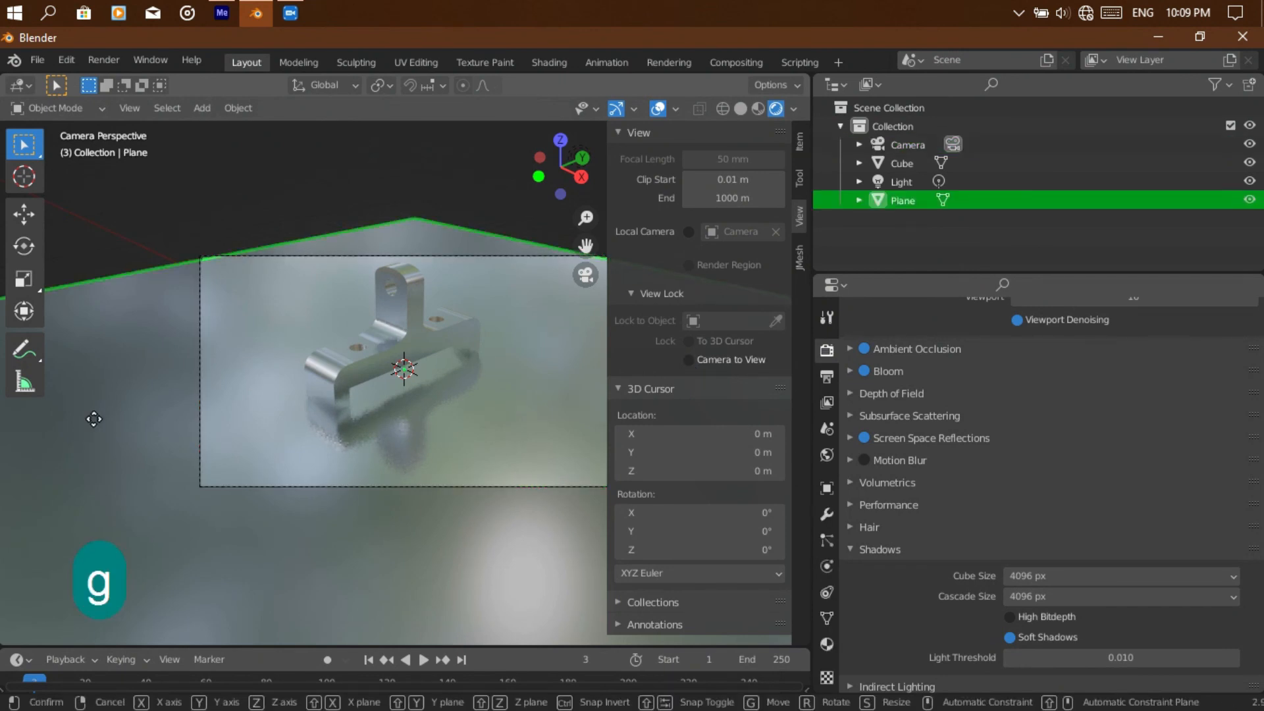
pyautogui.press('y')
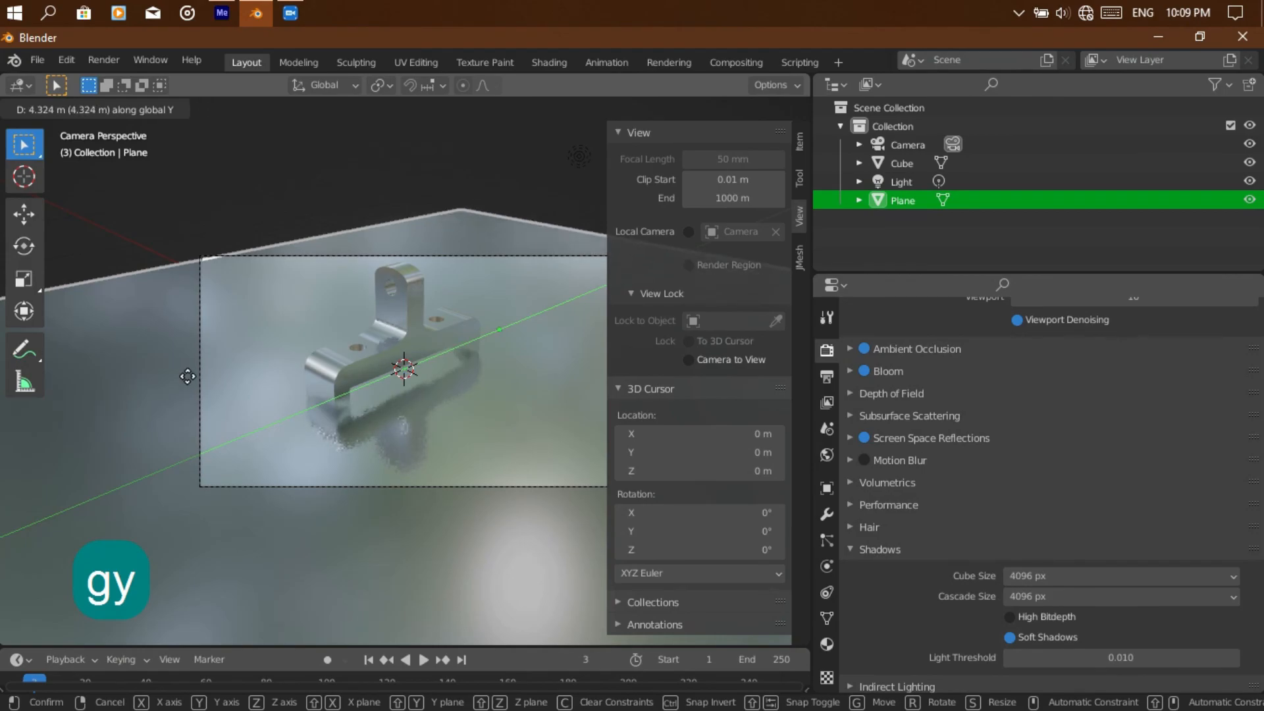